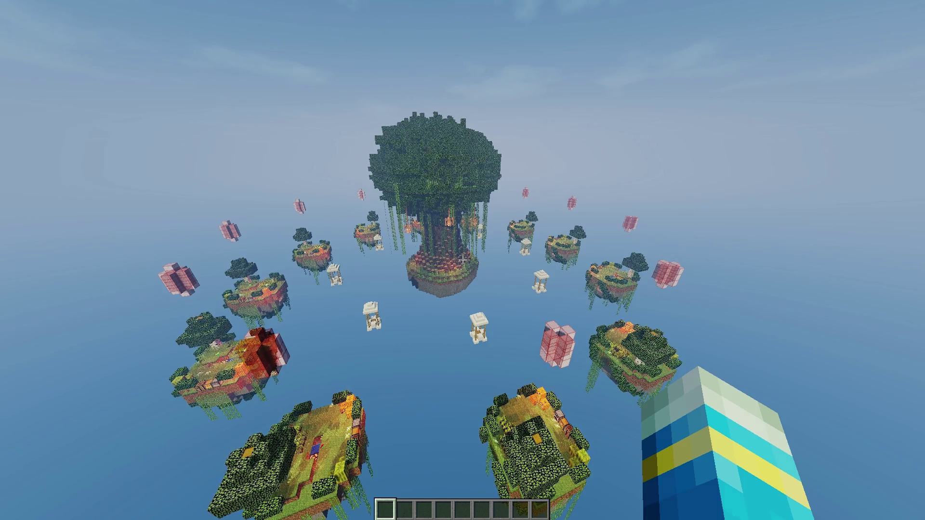
Step: Fly around the SkyWars map to examine the central tree, the surrounding floating islands and their pink glass cages
key(w)
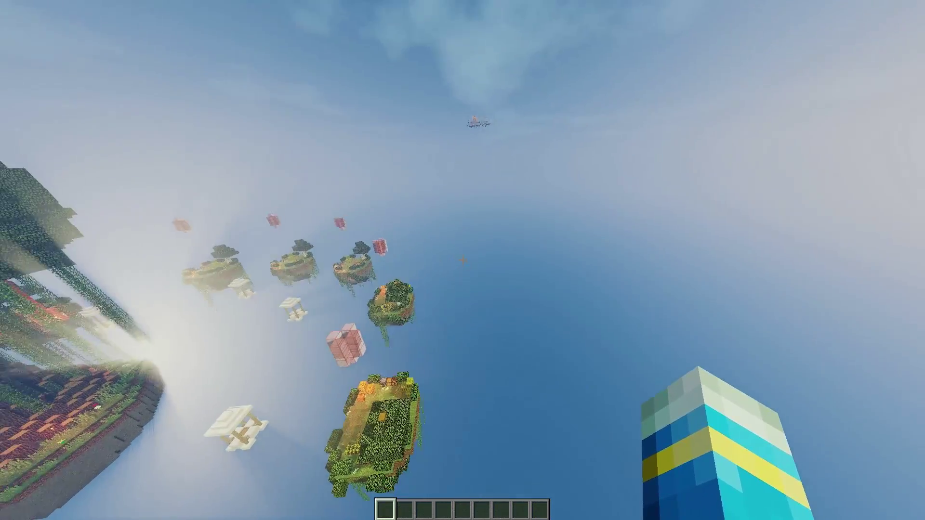
key(s)
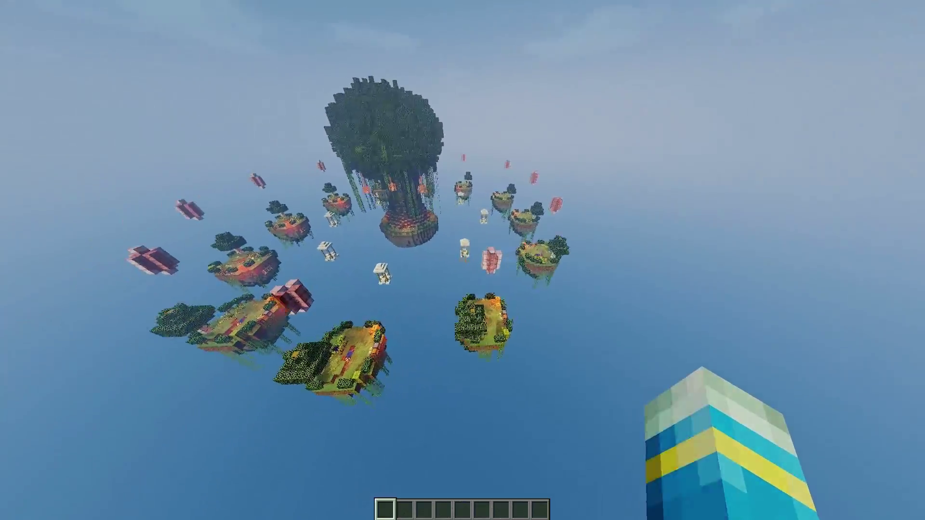
key(w)
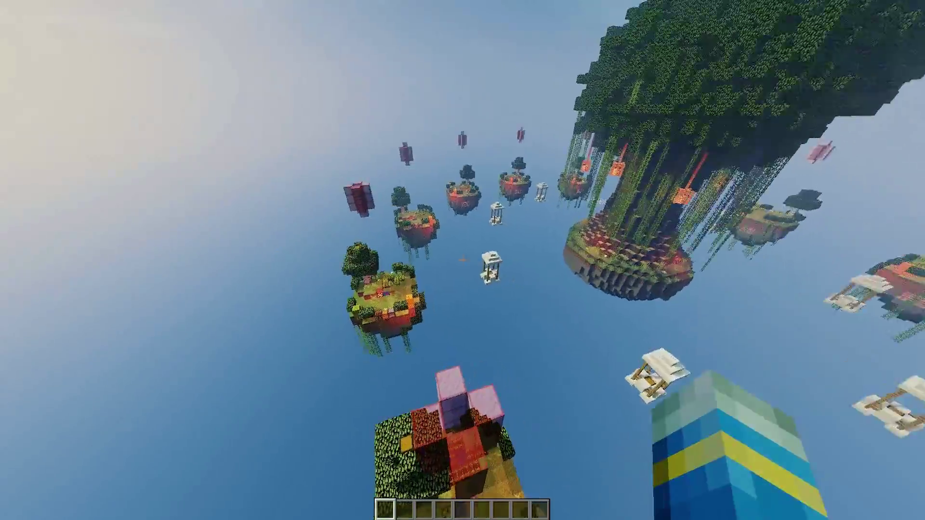
key(w)
key(s)
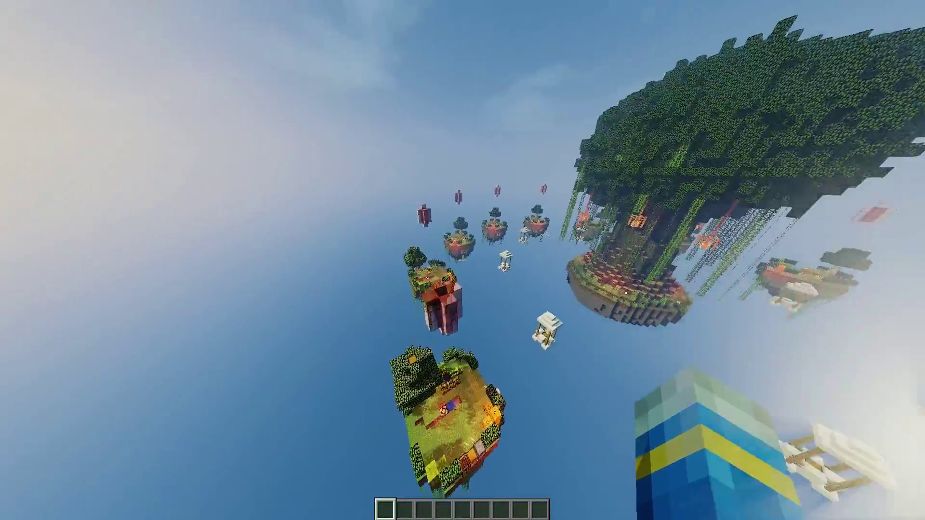
key(a)
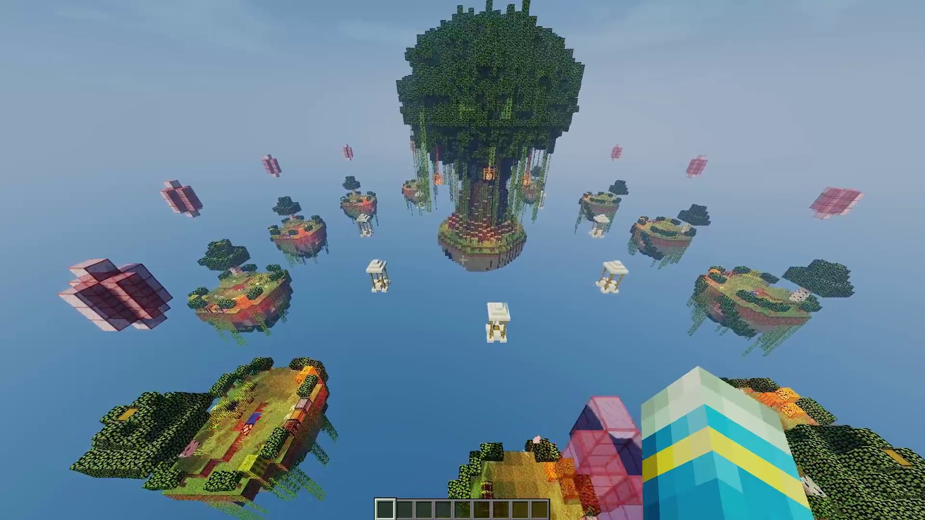
key(d)
key(w)
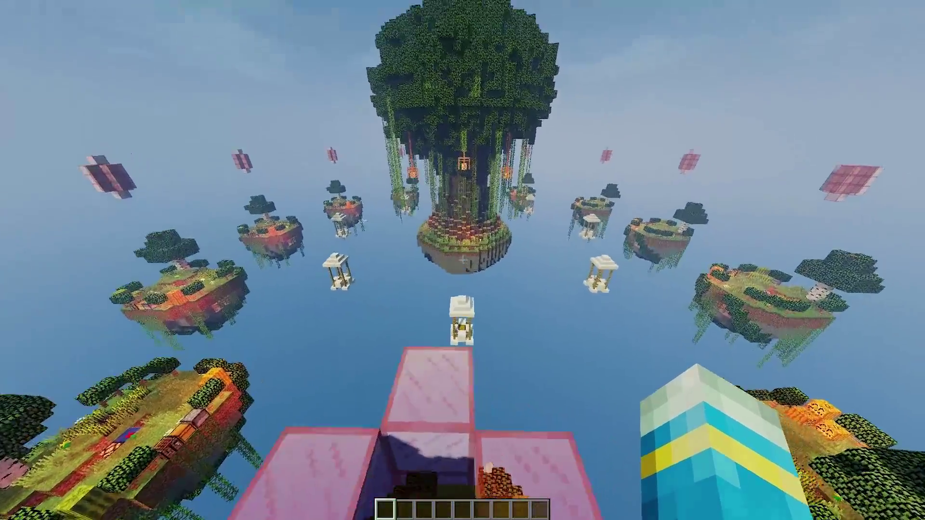
key(w)
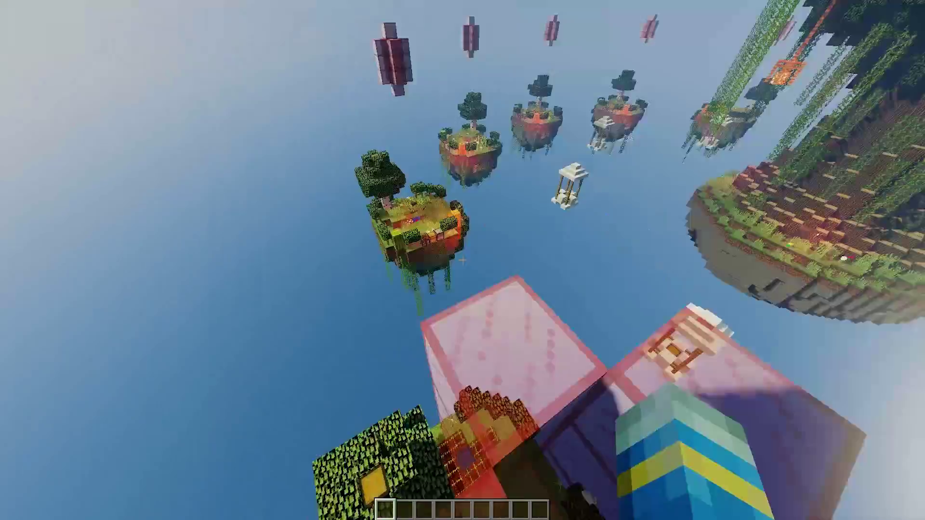
key(s)
key(space)
key(s)
key(space)
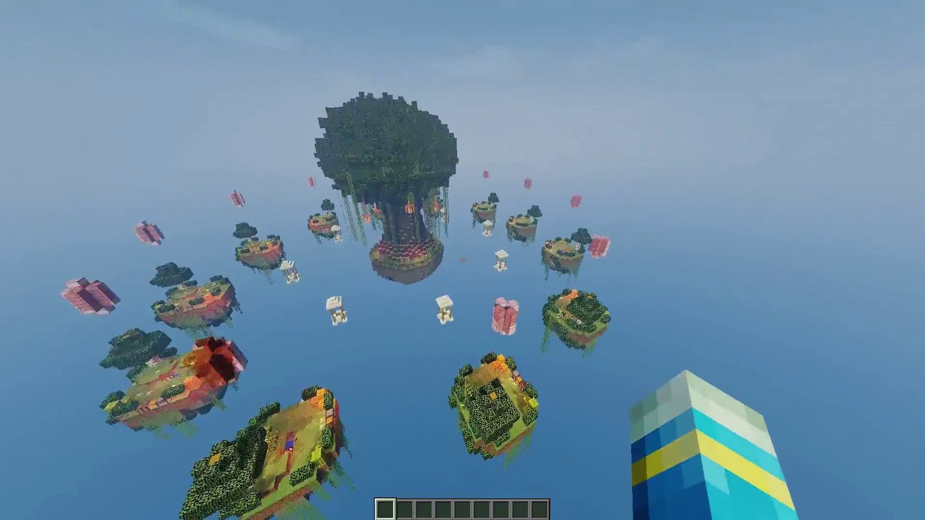
key(s)
key(space)
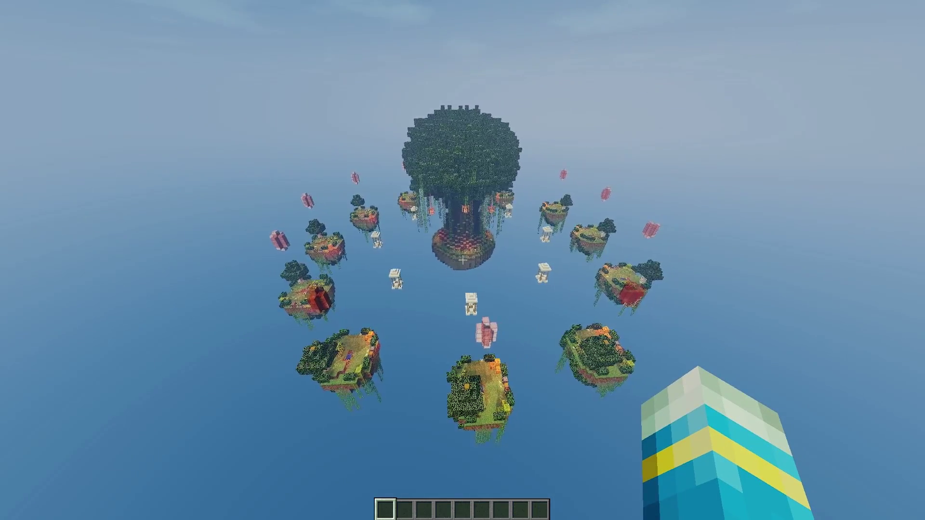
mouse_move(462, 260)
key(s)
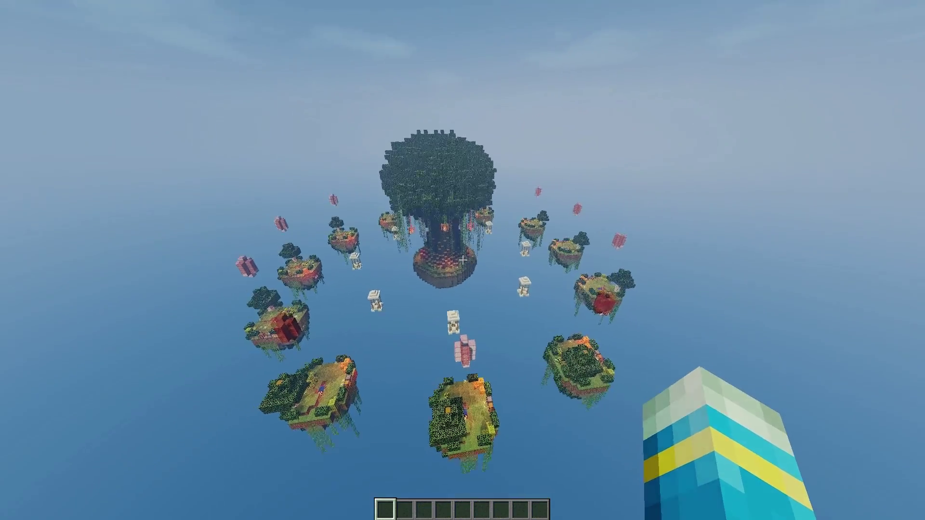
Step: Get the Skywars Wand with an /sw command and mark the glowstone block on the upper corner's glass platform as position 1
key(slash)
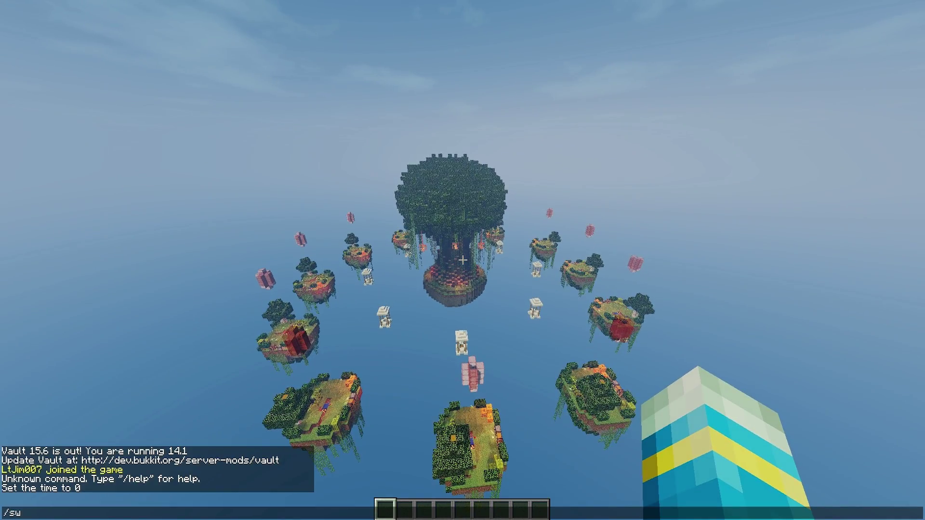
key(Return)
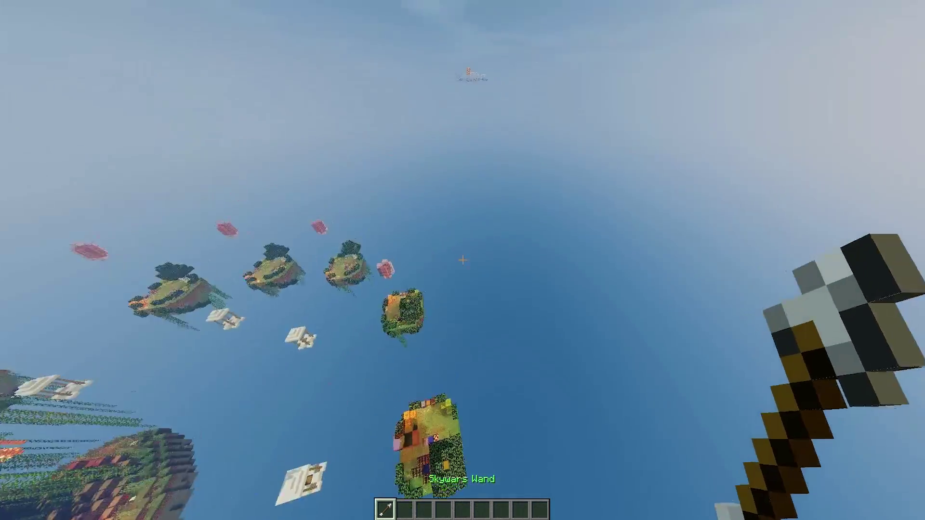
key(w)
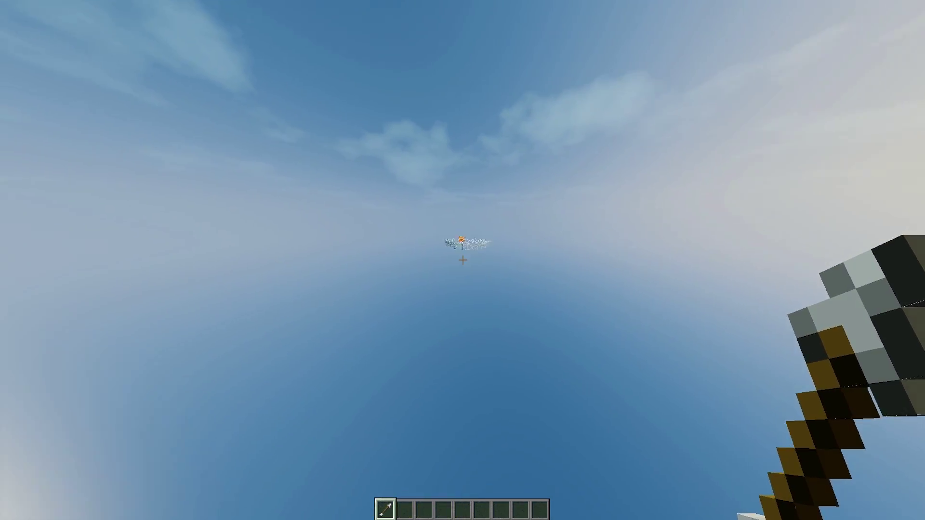
key(w)
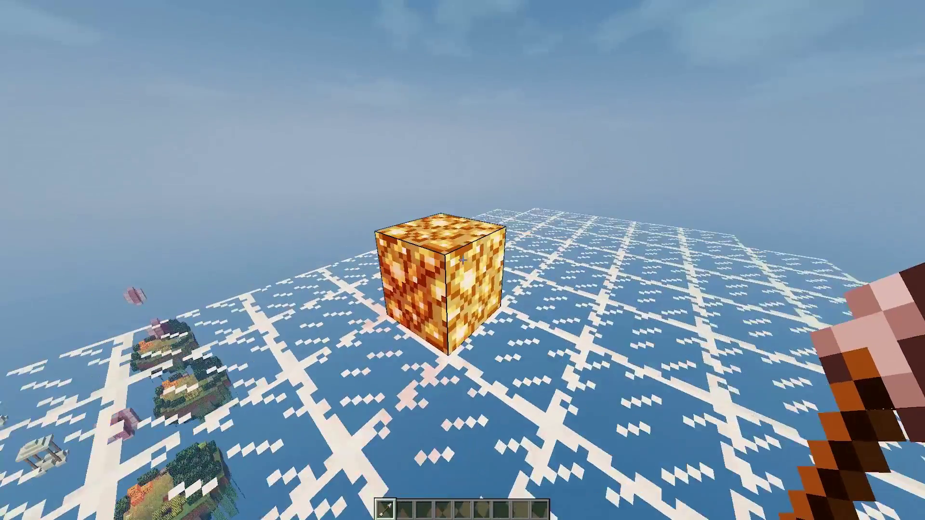
click(462, 260)
Step: Mark the glowstone block on the glass platform at the map's opposite lower corner as position 2 with the Skywars Wand
key(w)
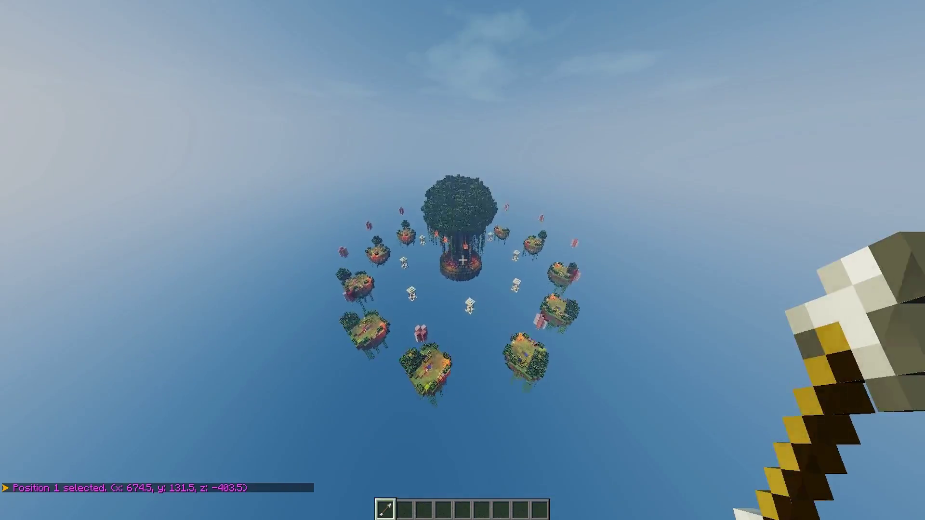
key(w)
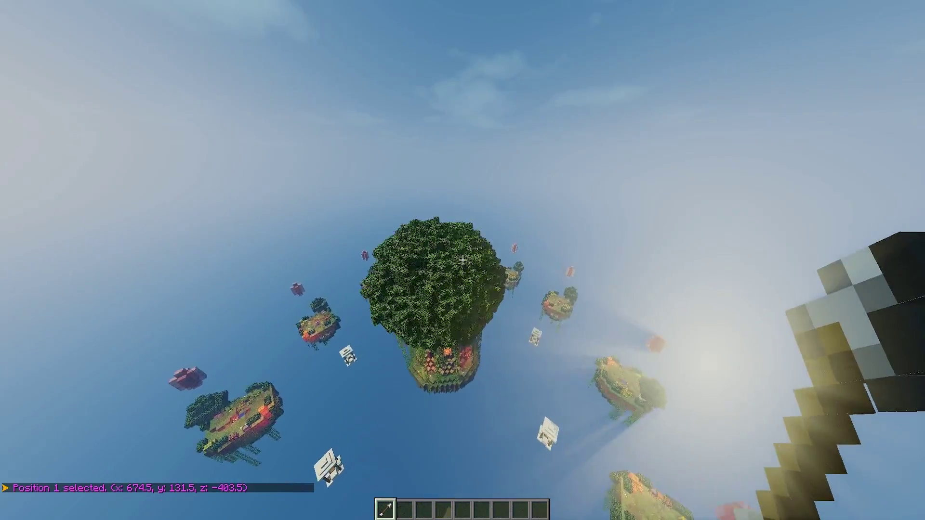
key(w)
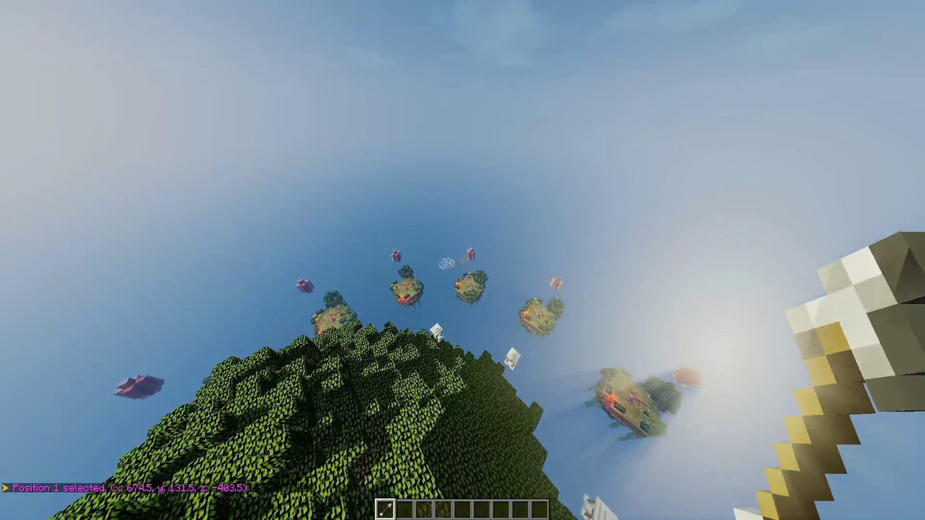
key(w)
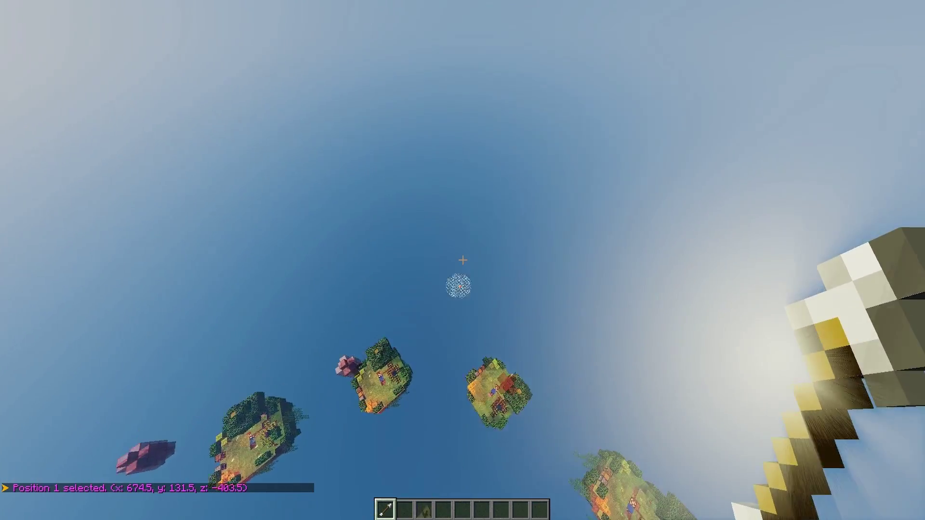
key(space)
key(space)
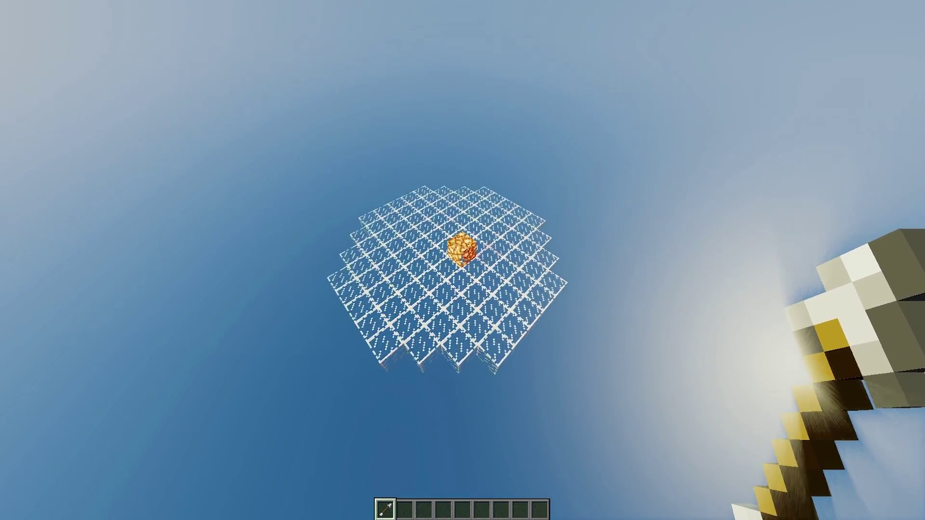
key(w)
right_click(462, 261)
key(2)
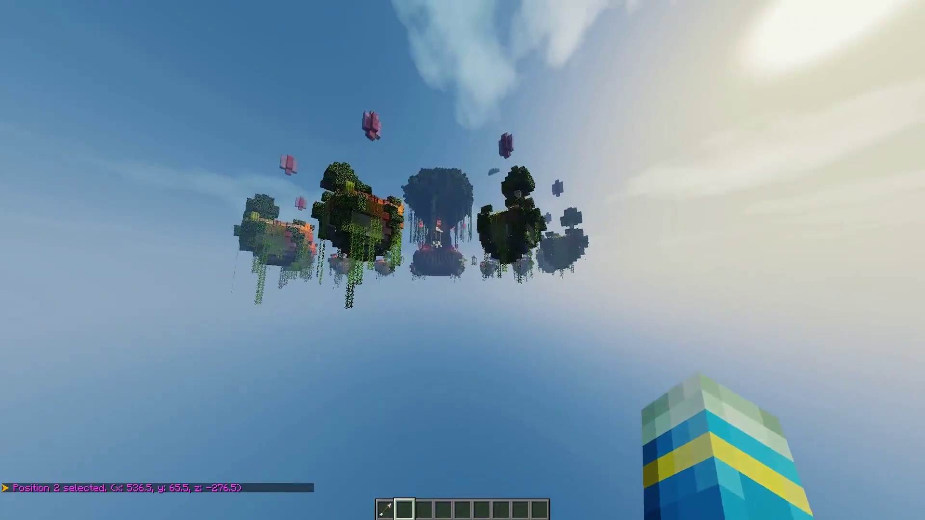
Step: Remove the existing arena yt and create a new arena named yt with the /sw create command
key(w)
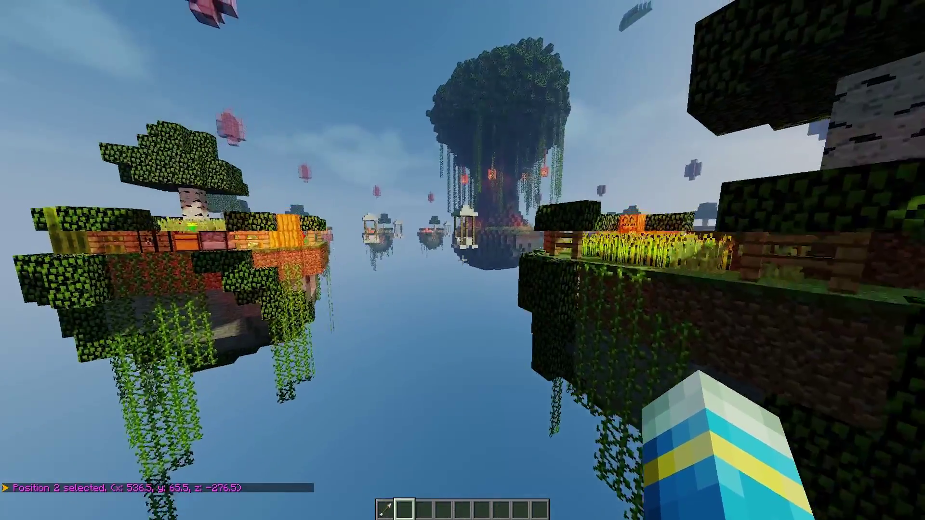
text(s)
text(/)
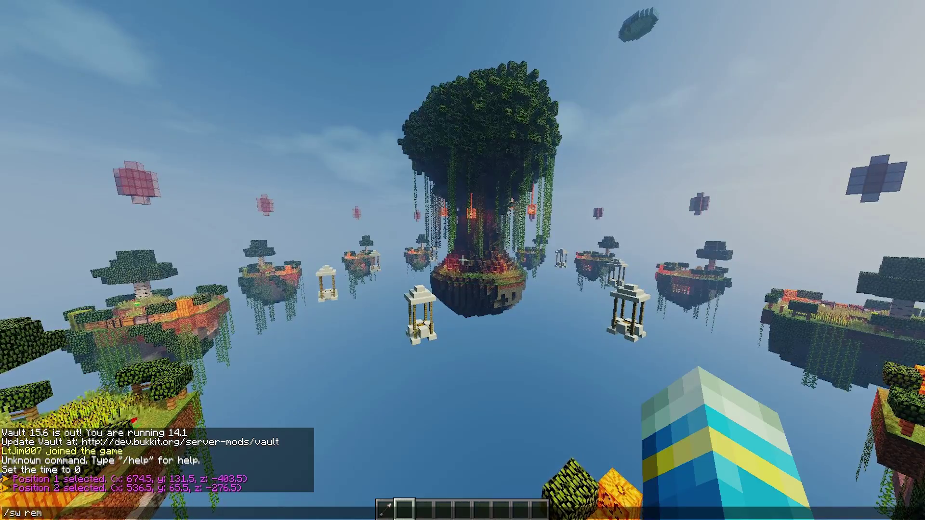
key(space)
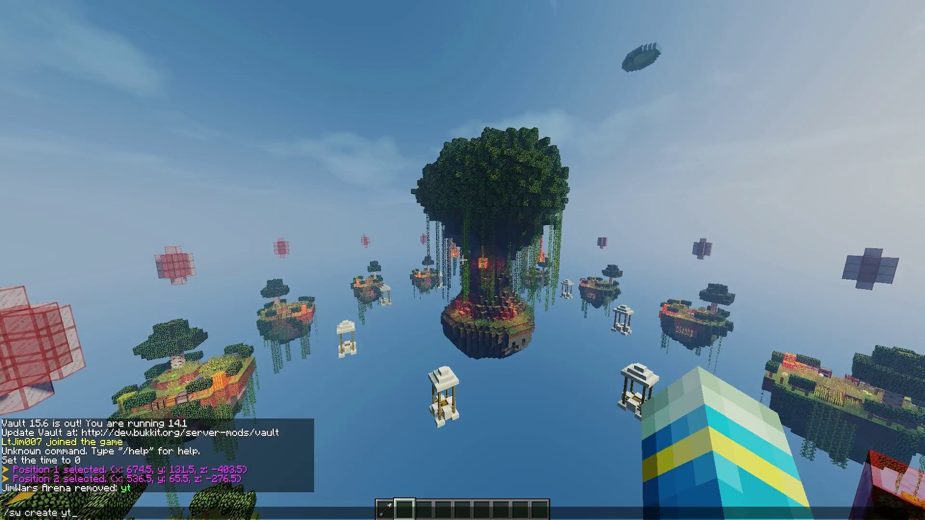
Step: Set the lobby of arena yt on the fenced glass platform above the map, using the Edit Arena item's arena options
key(5)
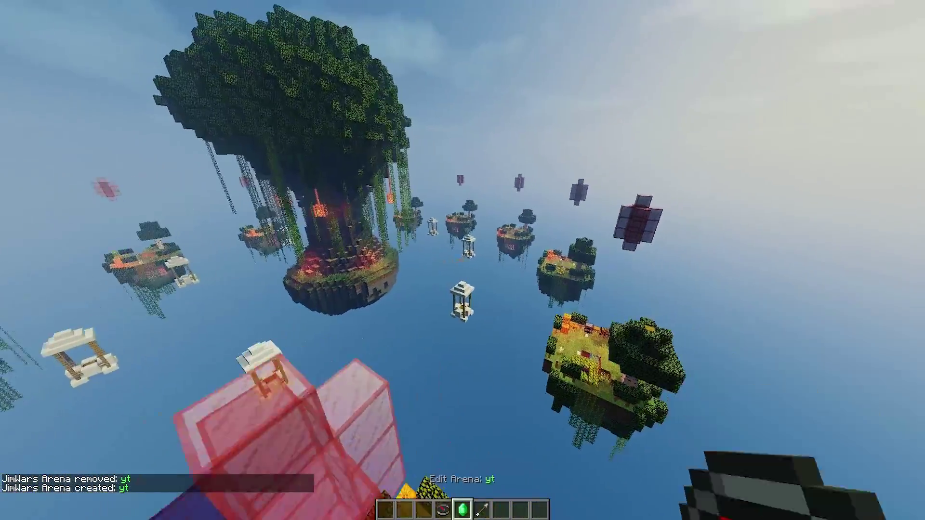
key(w)
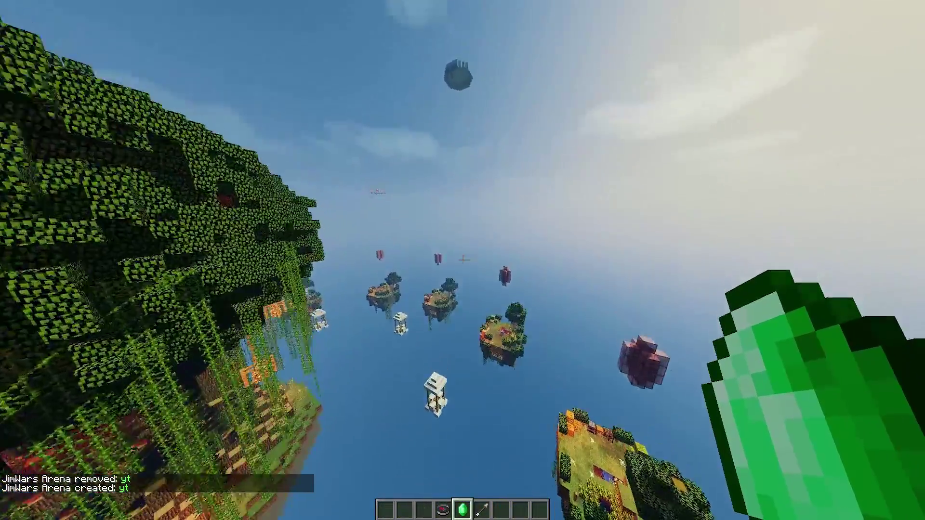
key(w)
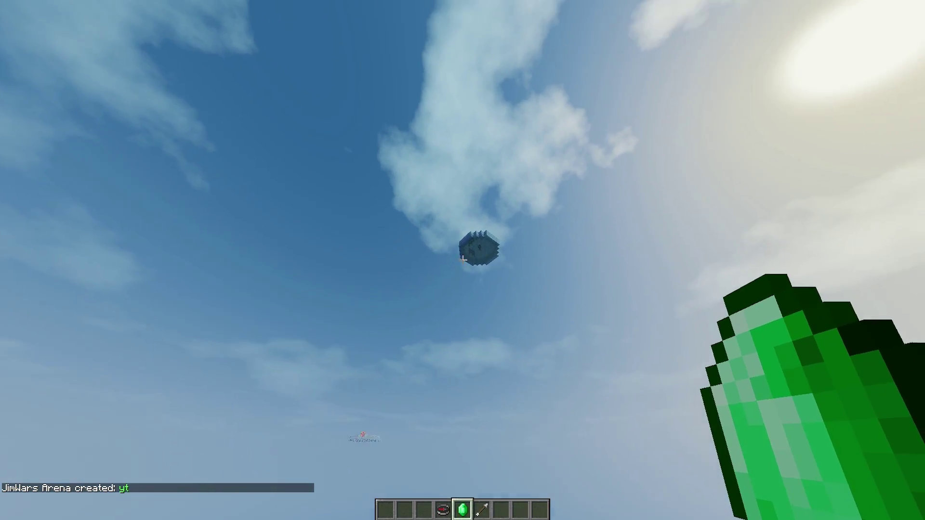
key(w)
key(space)
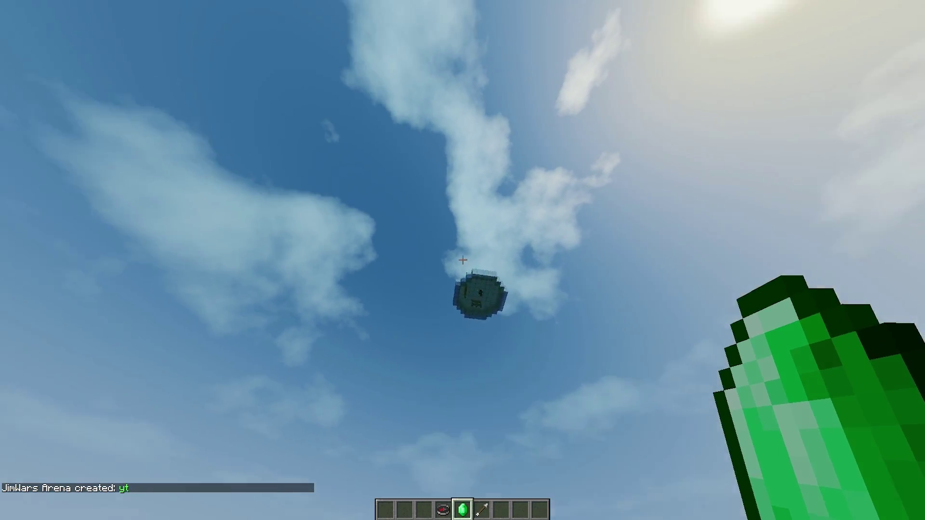
key(space)
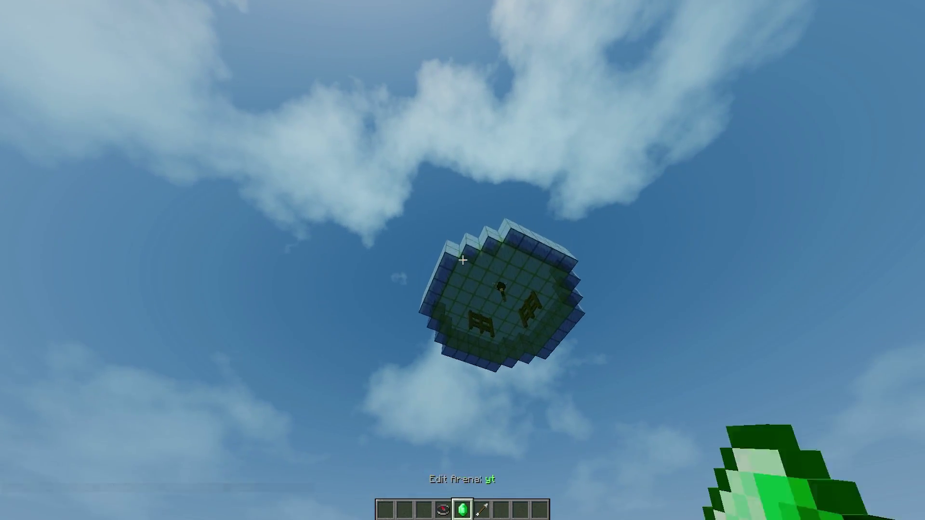
key(space)
key(w)
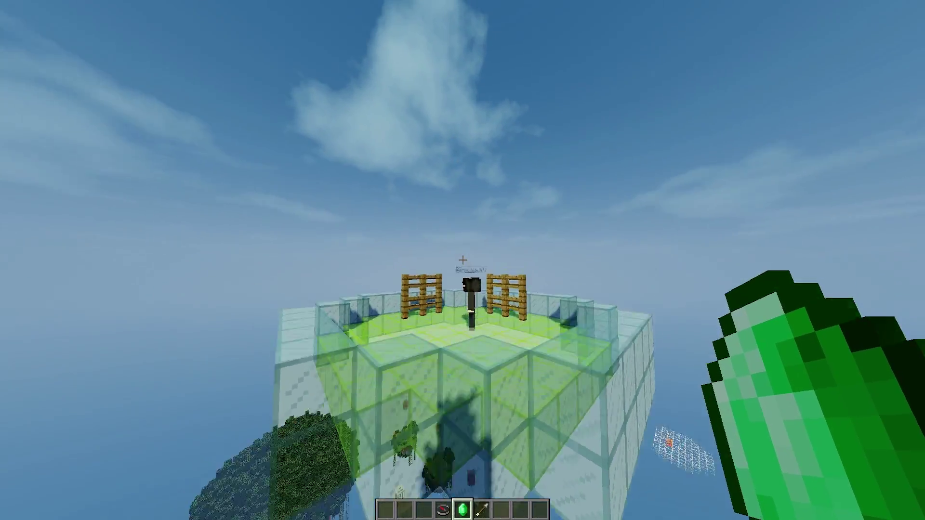
key(shift)
right_click(462, 260)
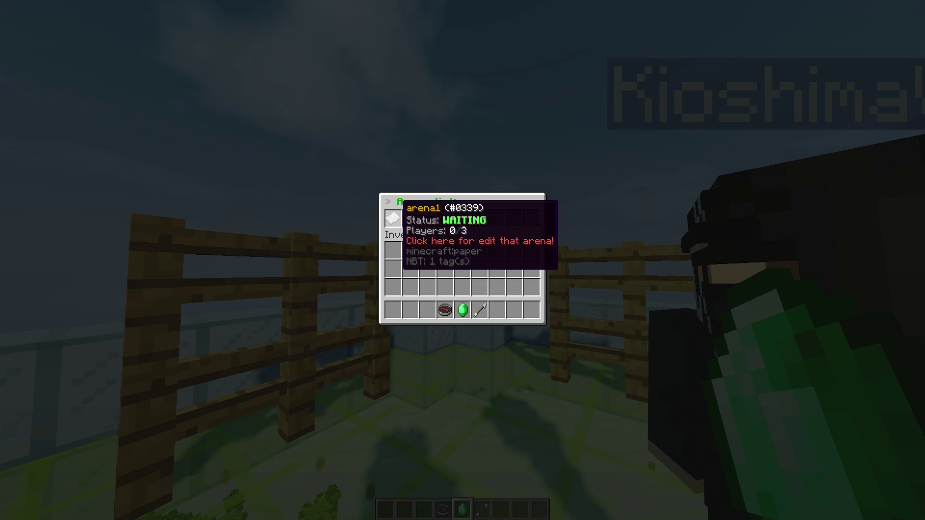
click(409, 217)
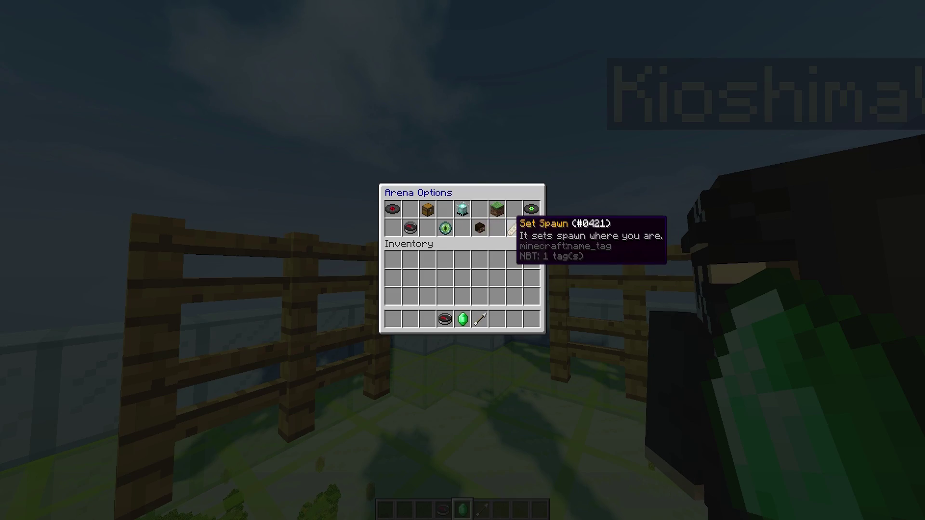
click(410, 228)
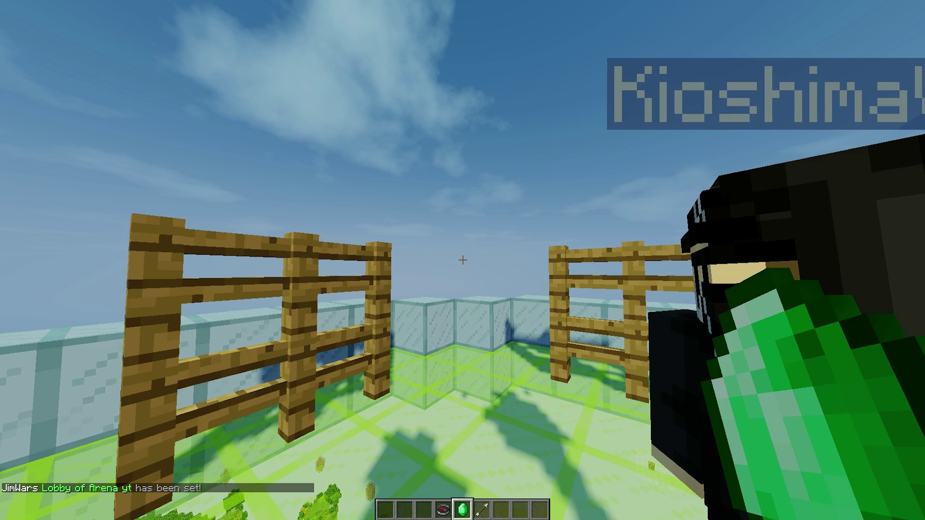
Step: Fly down into a pink glass spawn cage and set the maximum players of arena yt to 3
key(w)
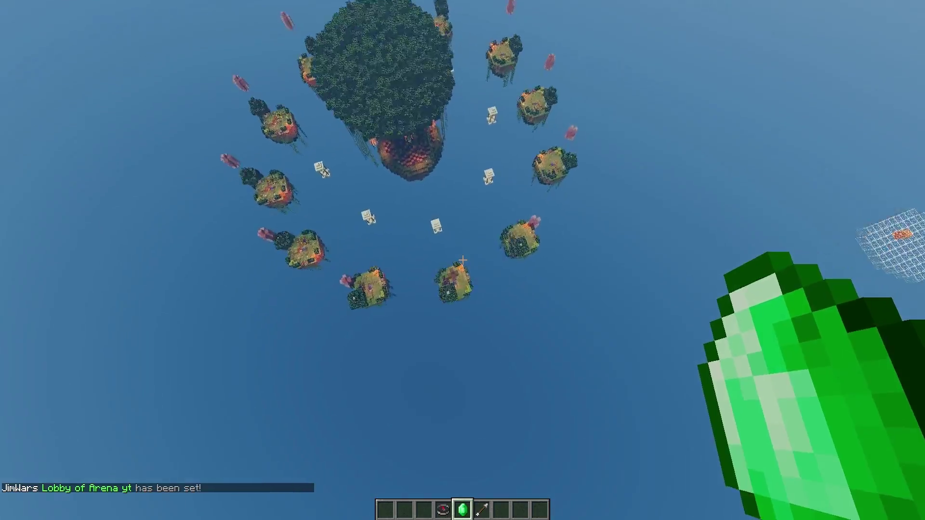
key(w)
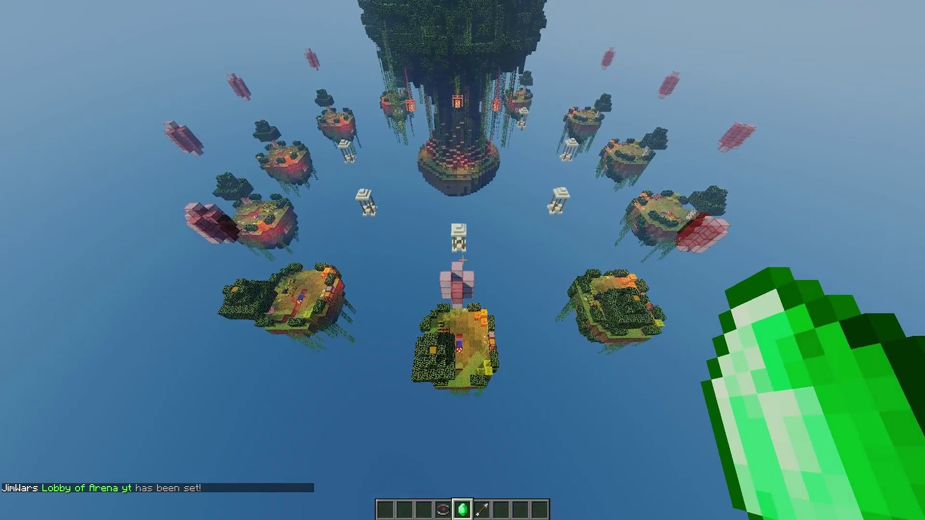
key(w)
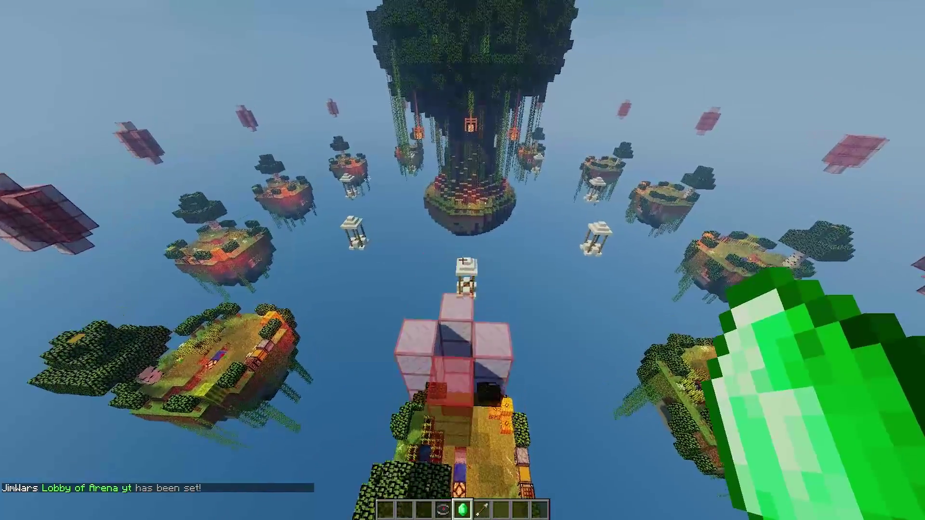
key(shift)
right_click(463, 260)
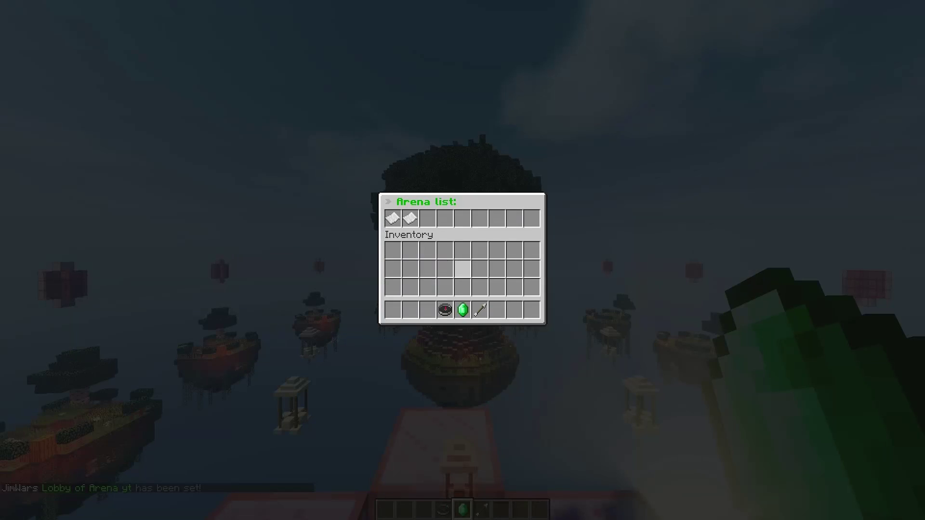
click(411, 218)
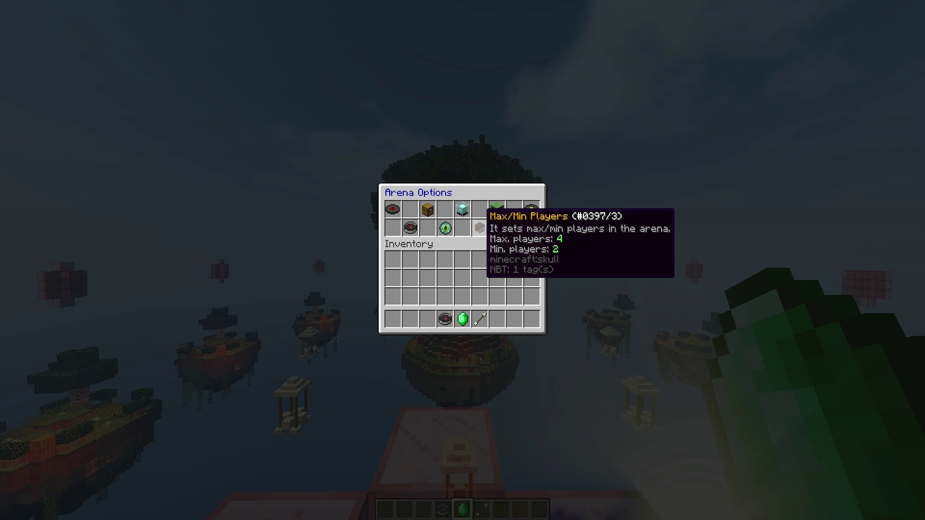
click(496, 209)
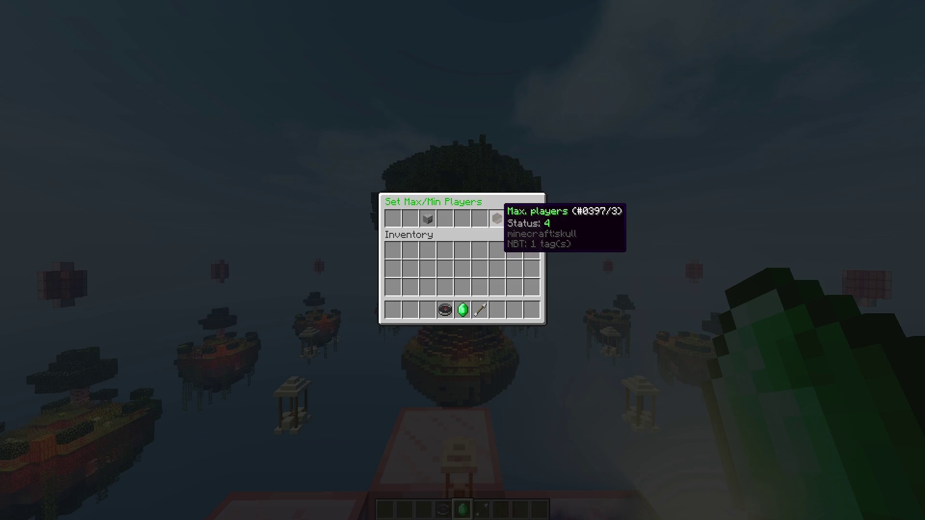
click(495, 218)
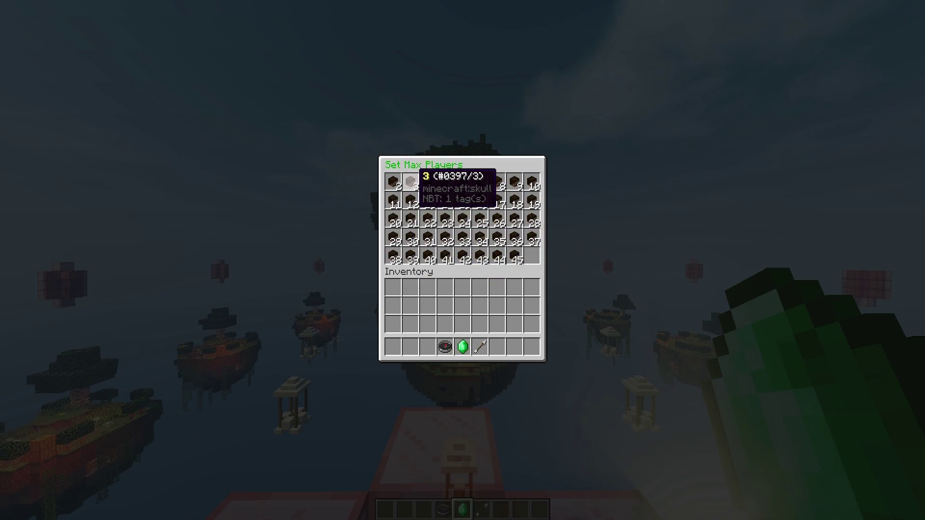
click(411, 182)
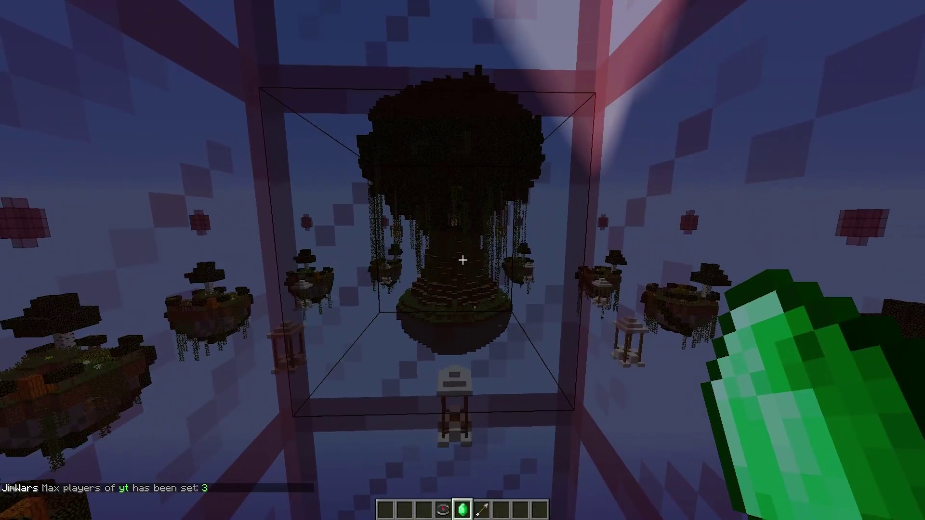
Step: Set spawn point 1 of arena yt inside this pink glass cage using the Edit Arena item's options
right_click(462, 260)
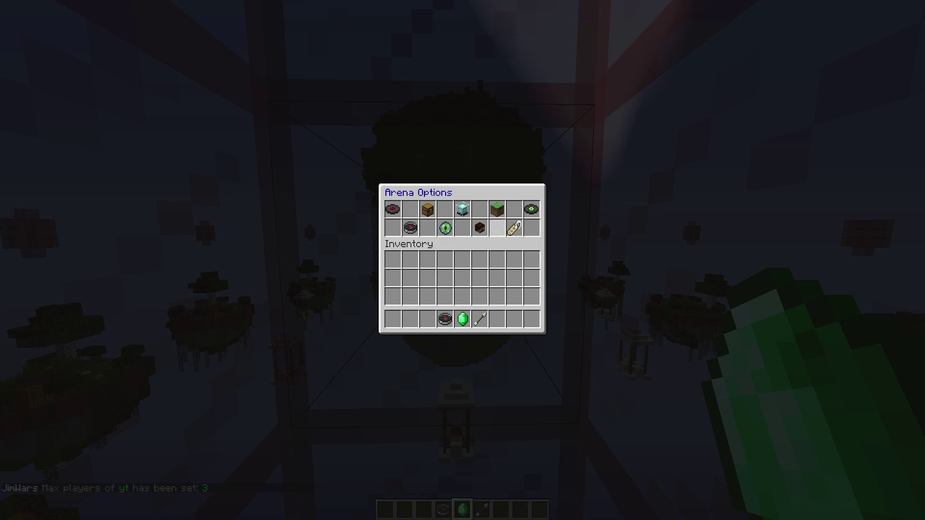
click(531, 209)
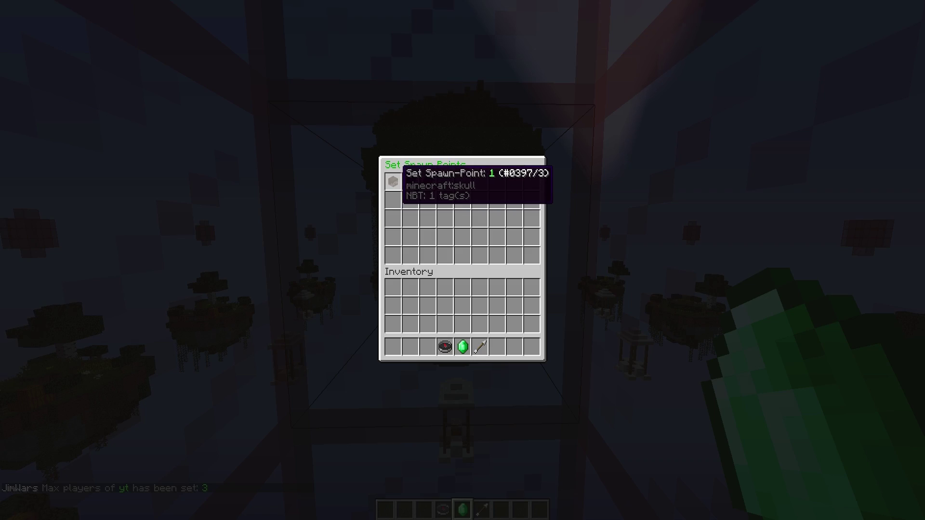
click(393, 181)
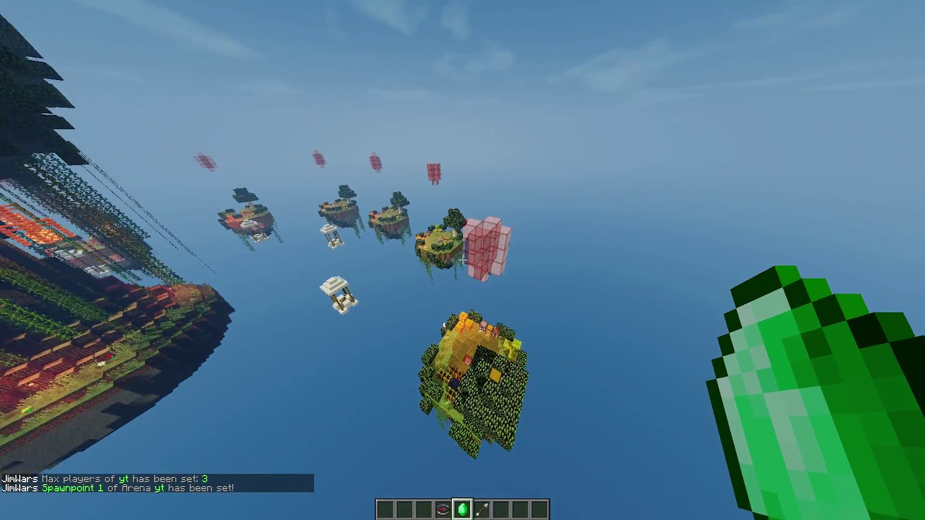
Step: Fly into the neighbouring pink glass cage and set spawn point 2 of arena yt there
key(w)
key(shift)
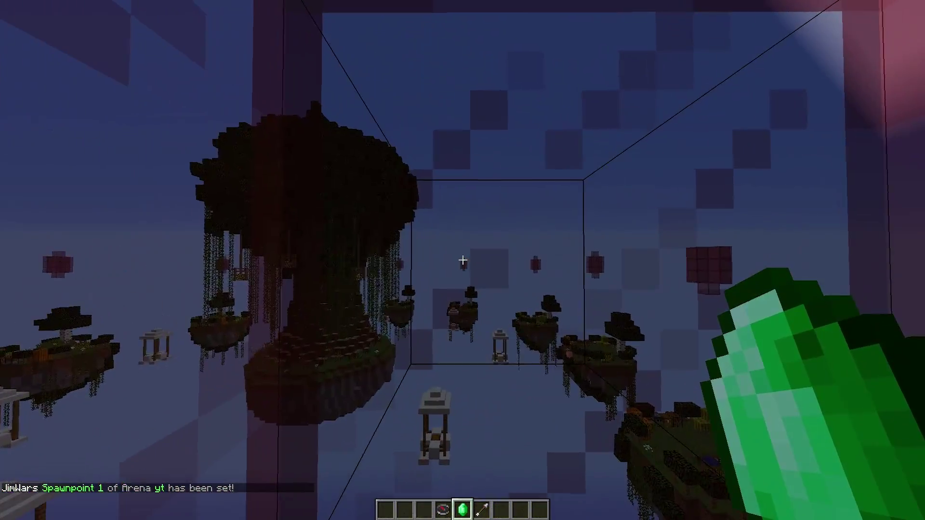
right_click(462, 260)
click(409, 218)
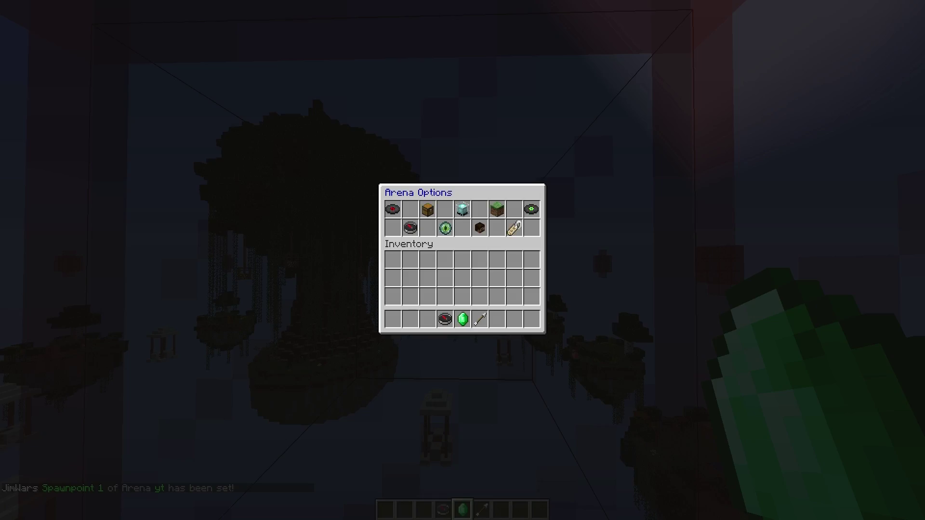
click(411, 181)
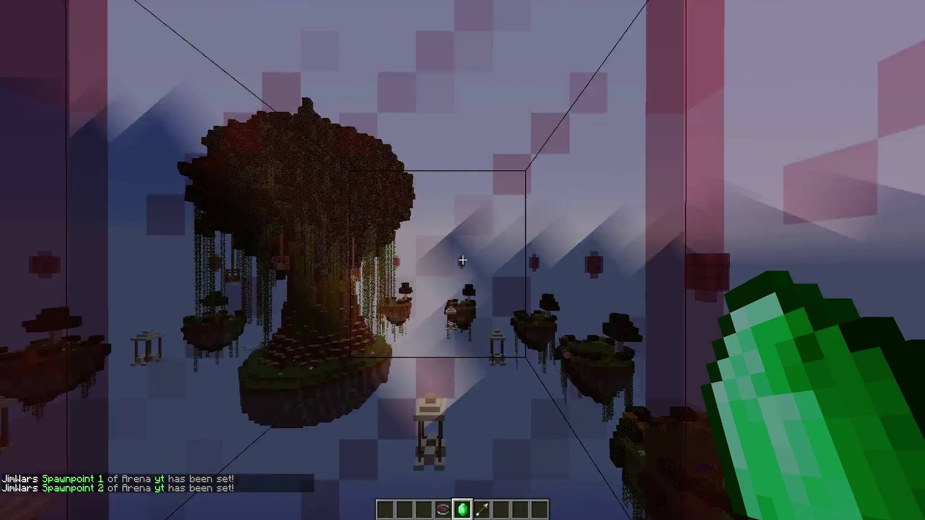
Step: Move into another pink glass cage facing the central tree and set spawn point 3 of arena yt there
key(w)
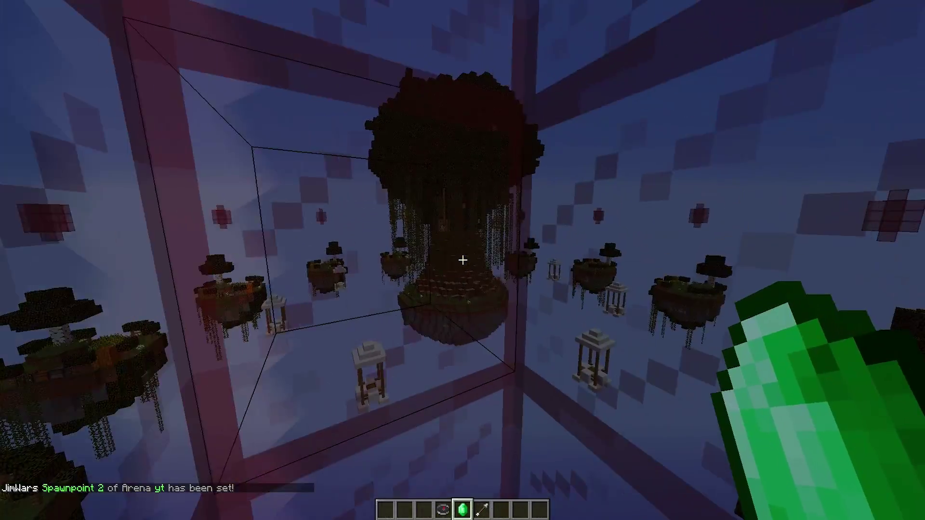
right_click(462, 260)
key(Escape)
right_click(462, 260)
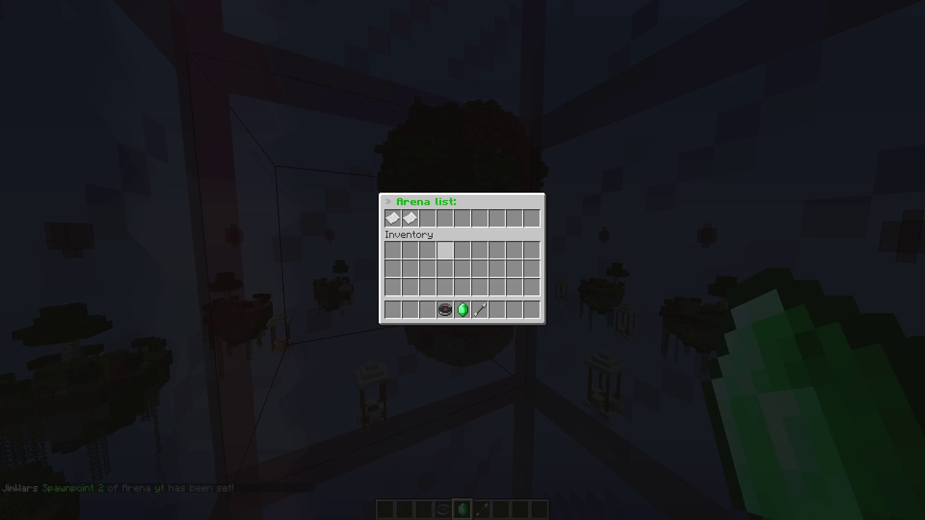
click(410, 218)
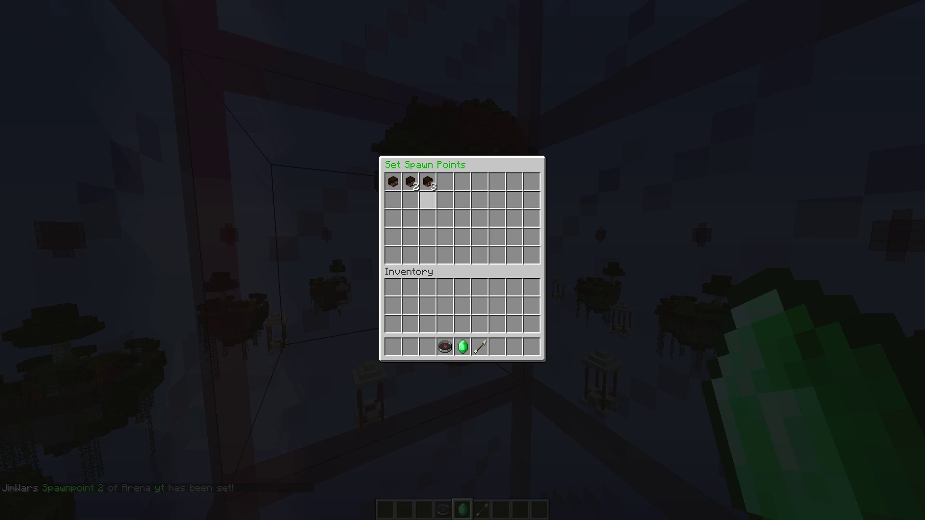
click(428, 182)
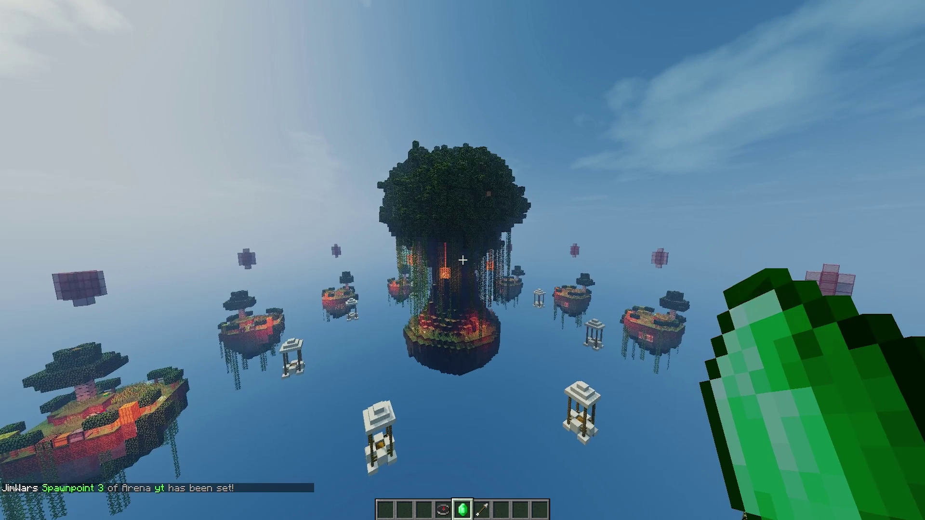
Step: Refill the chests of arena yt and open the arena from its arena options
right_click(462, 260)
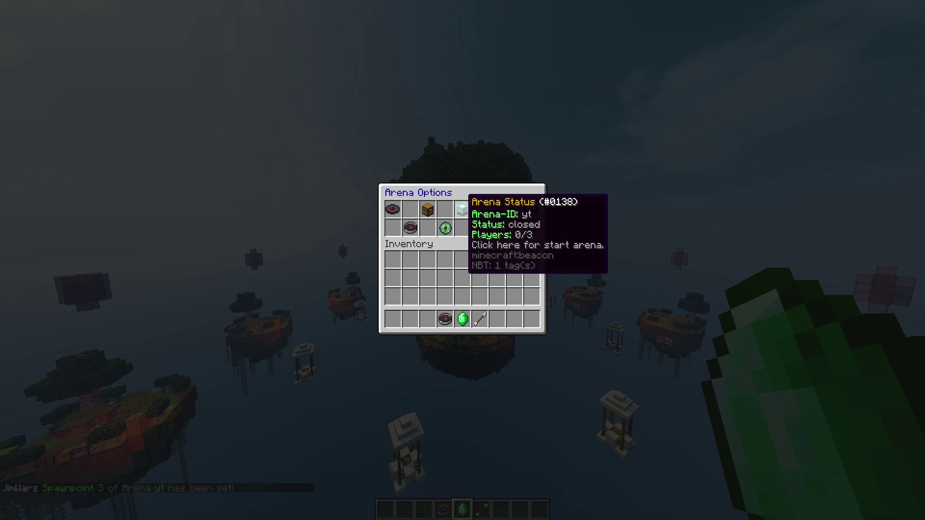
click(433, 210)
right_click(462, 260)
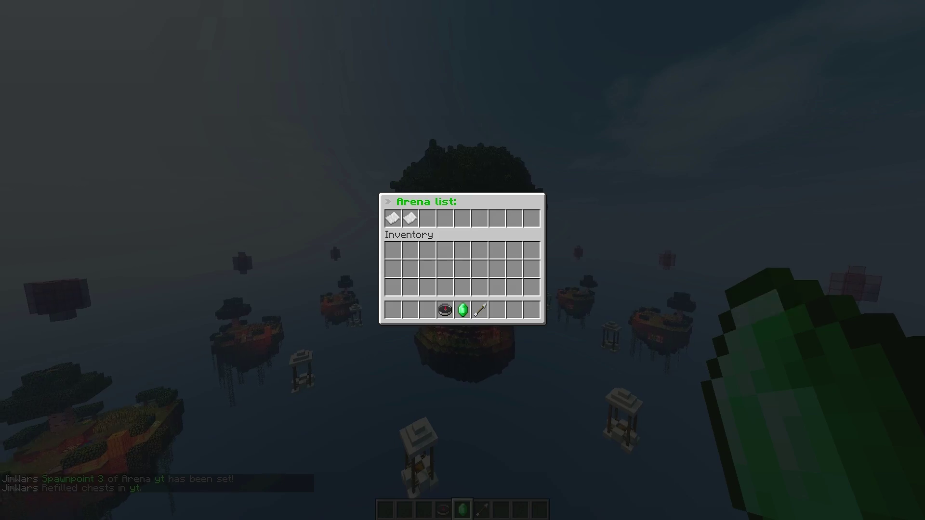
click(404, 215)
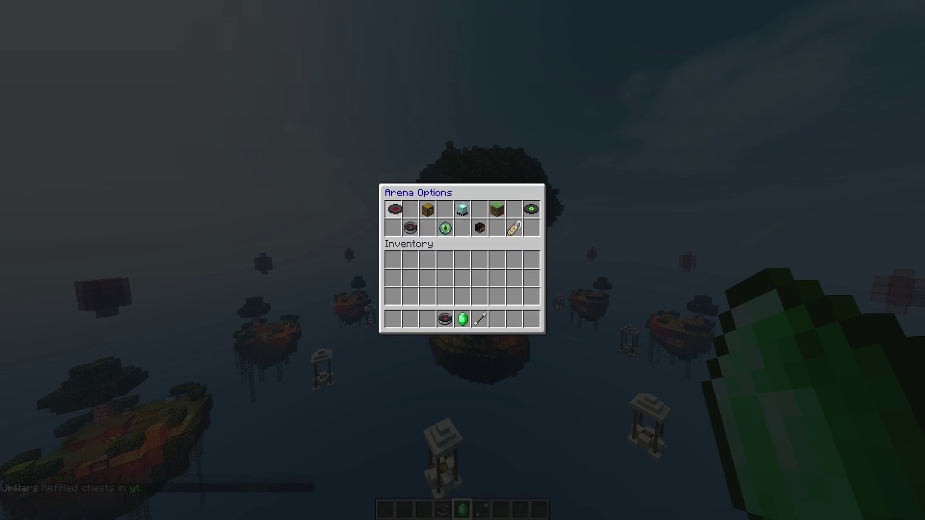
click(394, 209)
Step: Fly back up to the fenced glass lobby platform and hold the Edit Arena item
scroll(462, 260, down, 1)
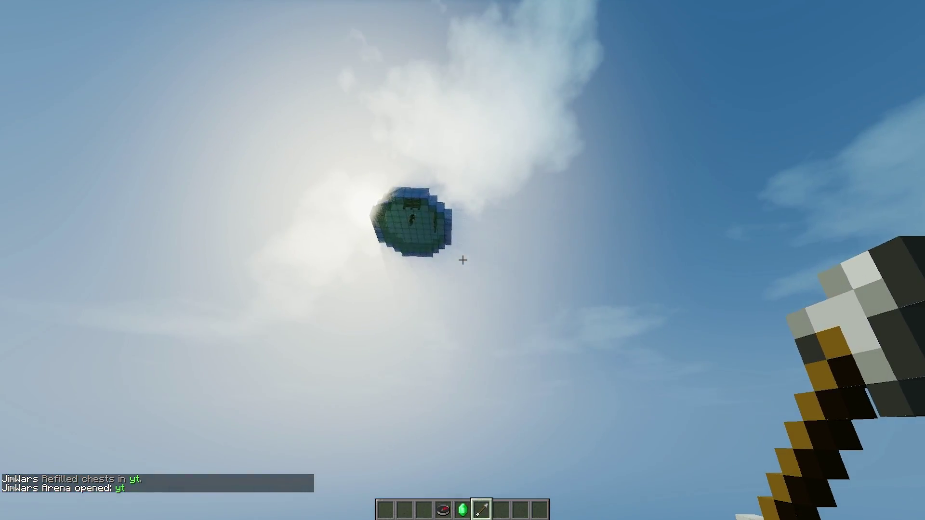
right_click(462, 260)
key(Escape)
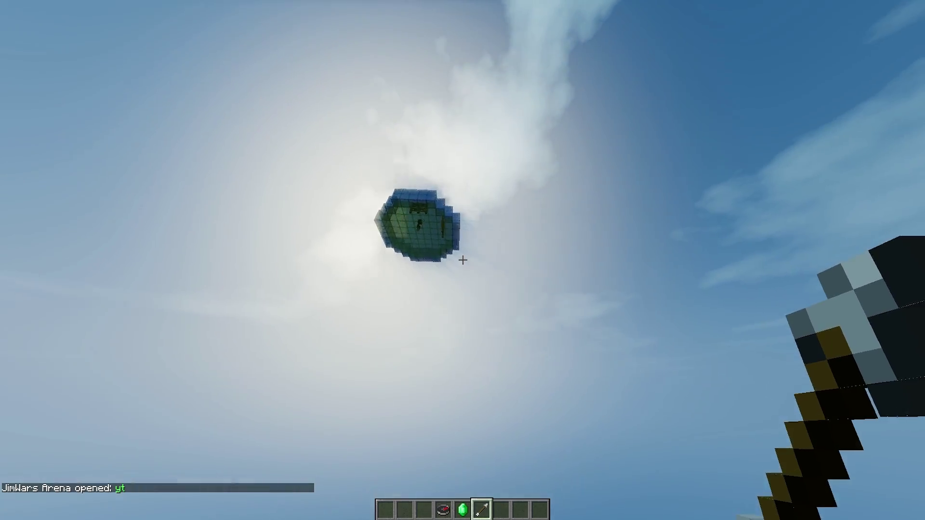
key(7)
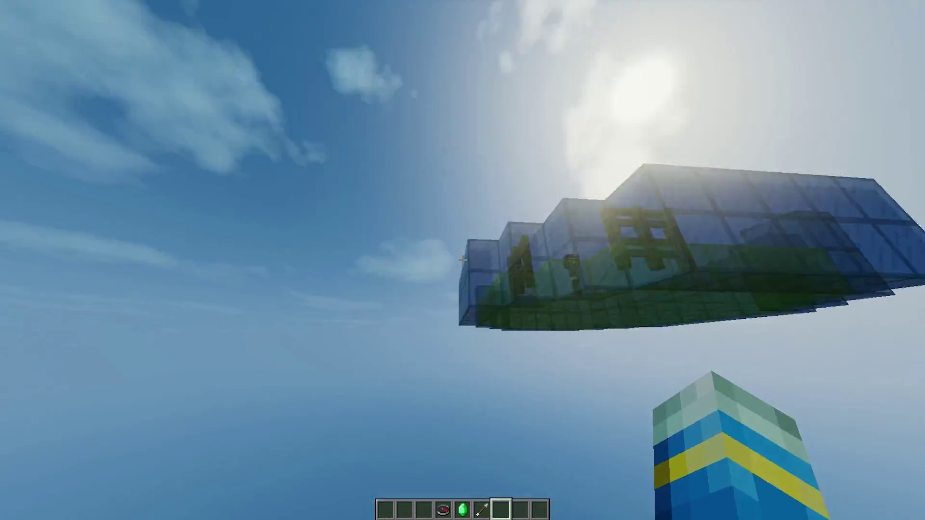
key(space)
key(w)
scroll(462, 260, up, 2)
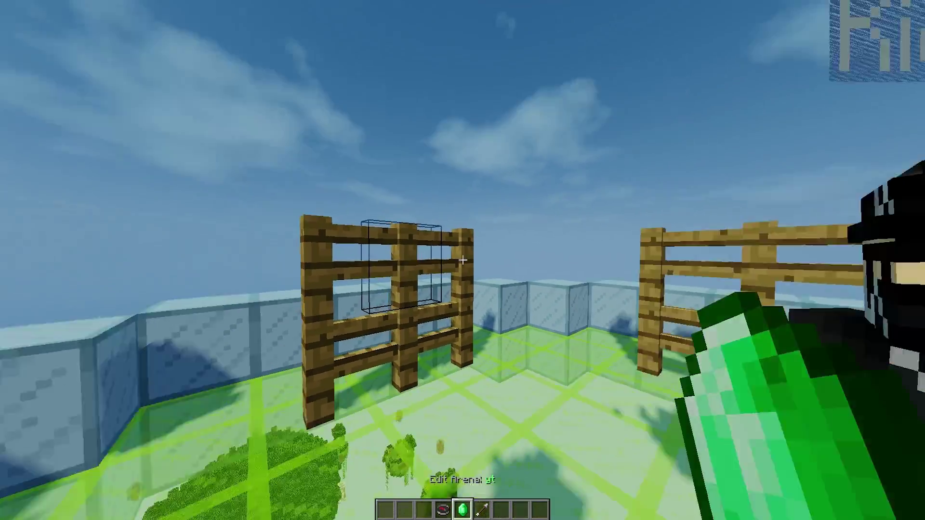
Step: Open the Skywars Menu with /sw and view the player's own stats
text(/sw)
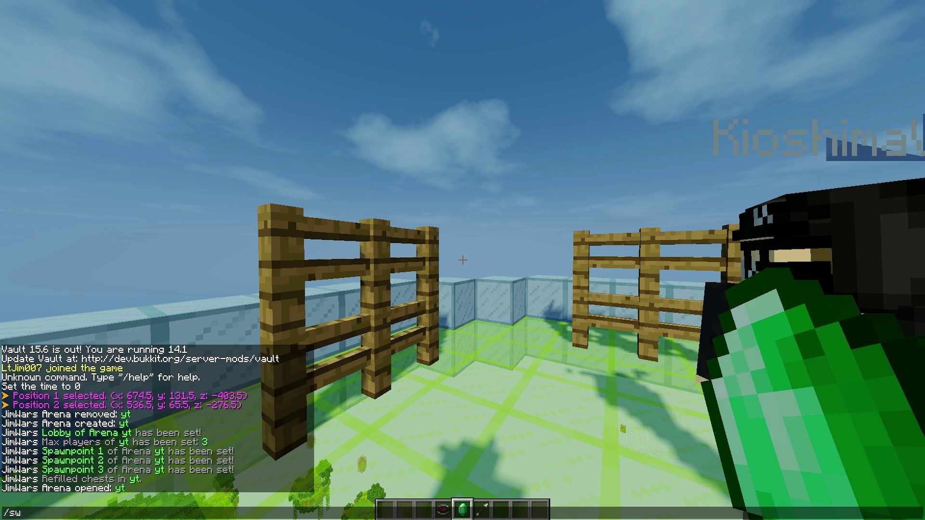
key(Return)
click(532, 218)
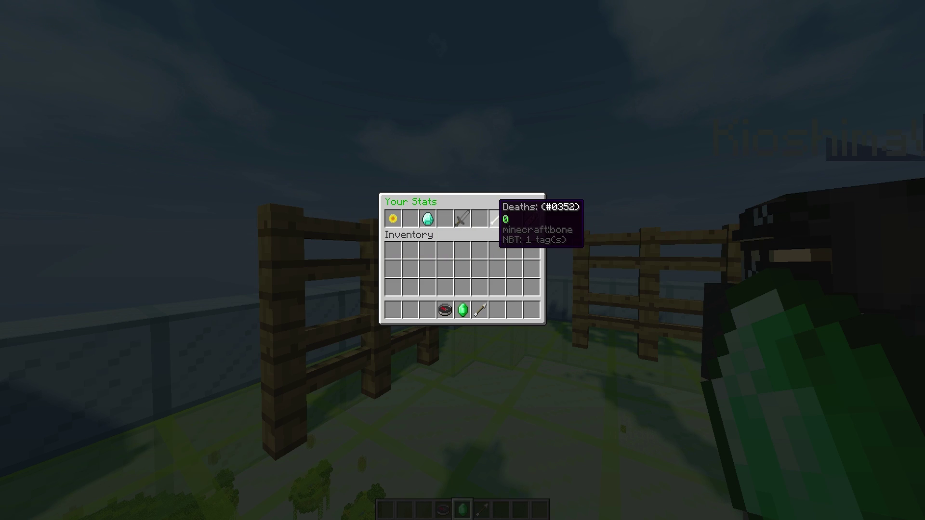
key(Escape)
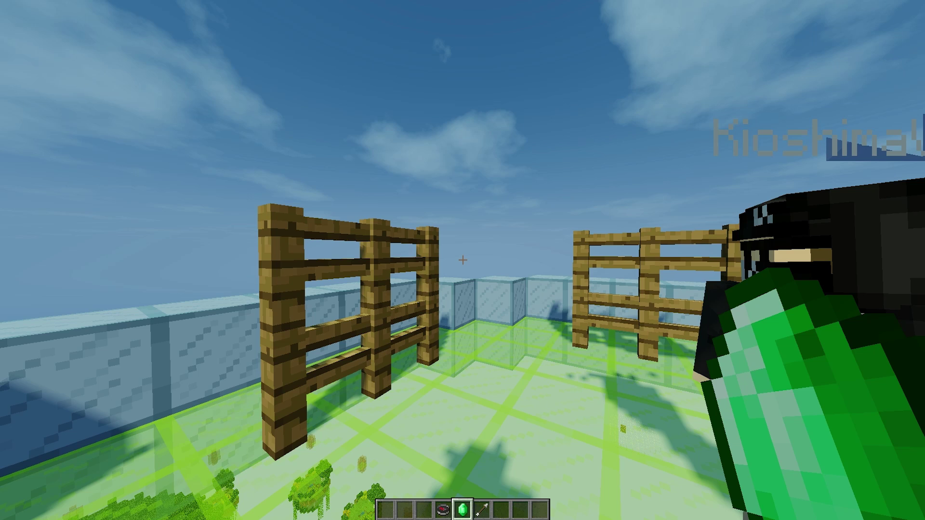
Step: Reopen the Skywars Menu and check the list of joinable arenas with their status and players
key(t)
key(Return)
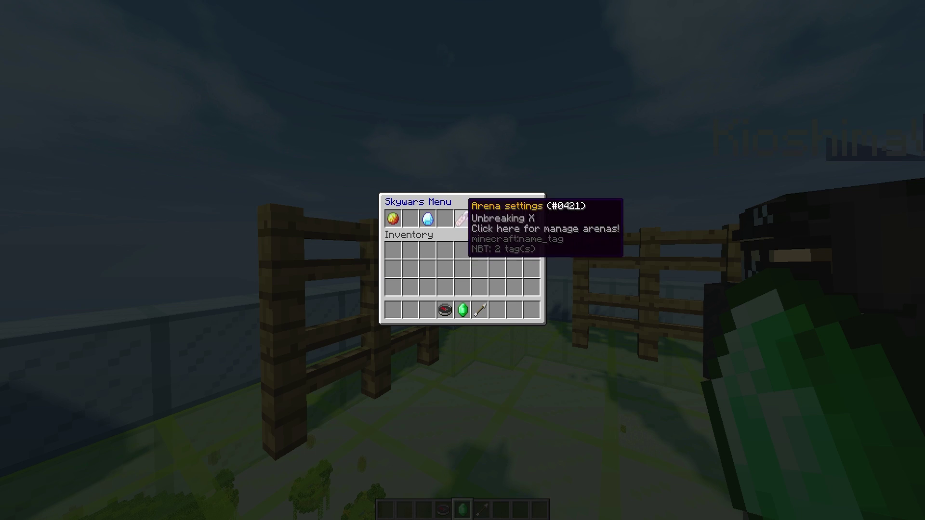
click(496, 218)
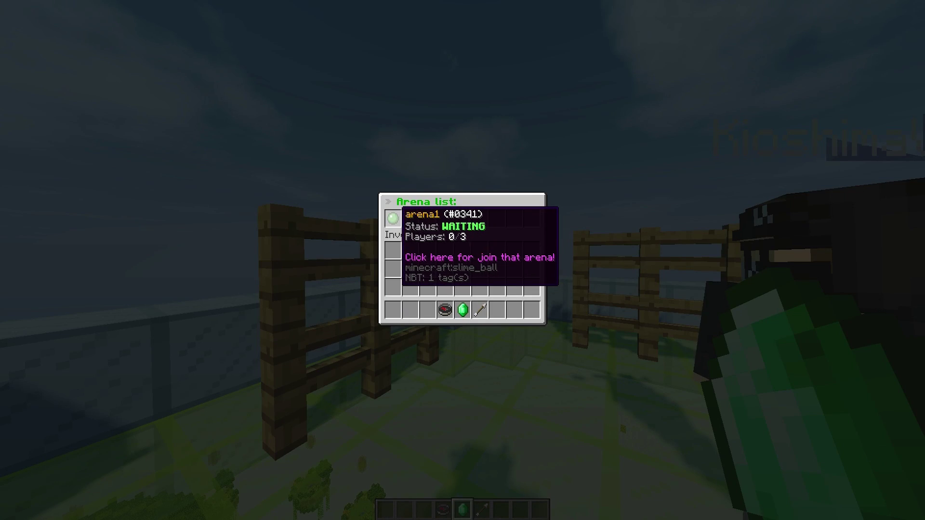
click(409, 219)
Step: Bring up the Skywars Menu with /sw and look at the top player categories
text(/sw)
key(Return)
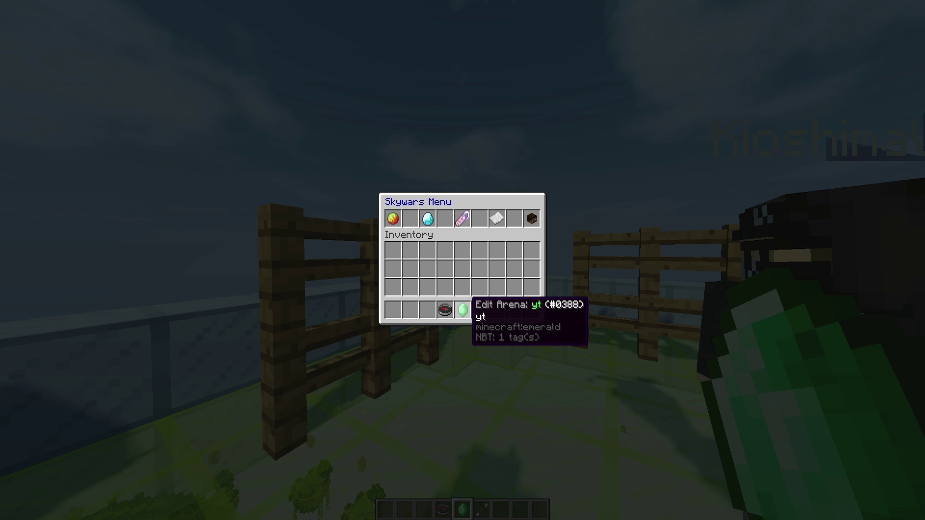
click(393, 218)
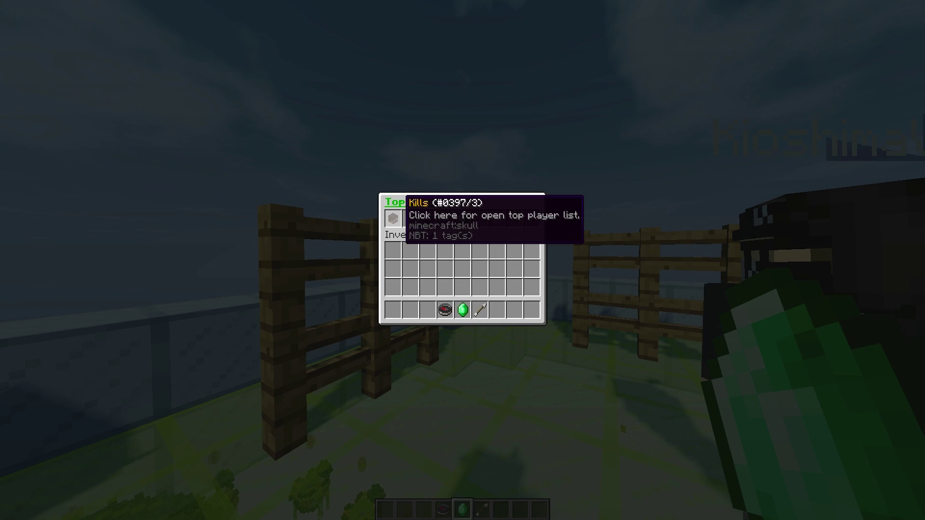
key(Escape)
Step: Run /sw and open the Administration Menu to examine its plugin settings such as Set Prefix
text(t/sw)
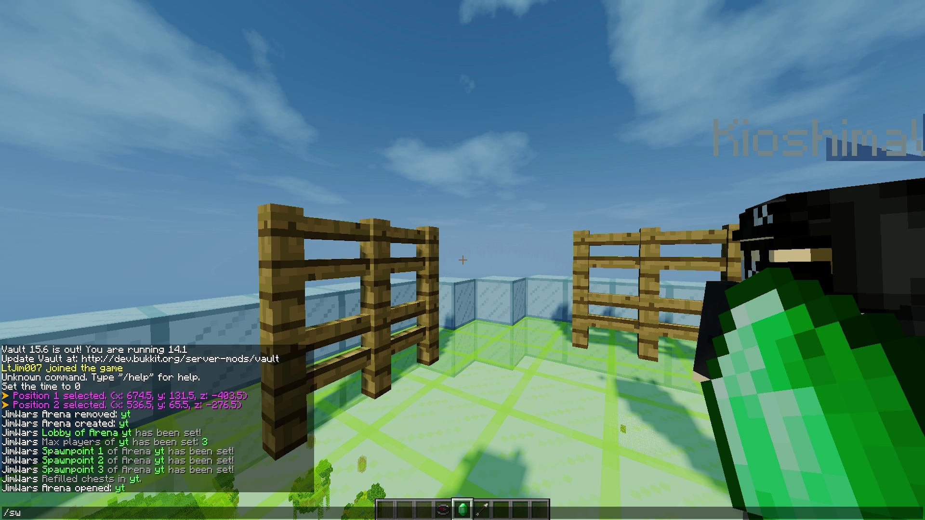
key(Return)
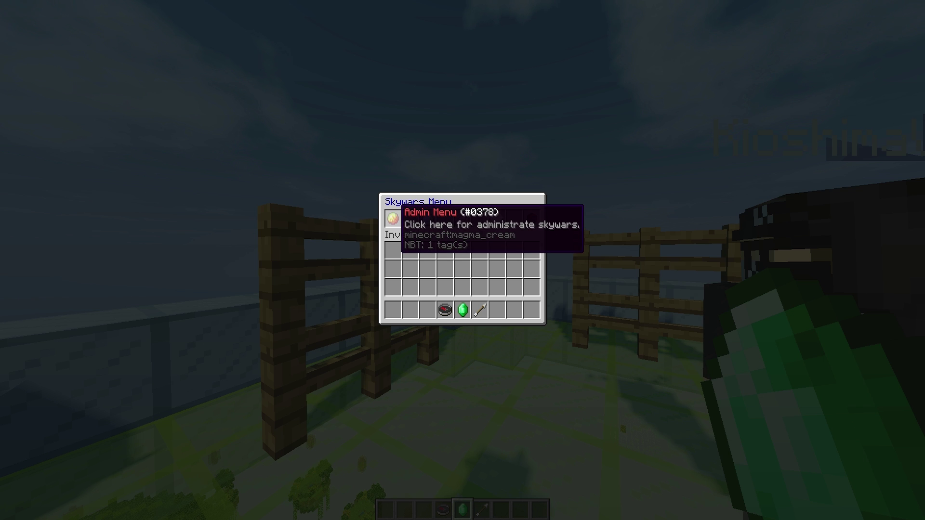
click(393, 218)
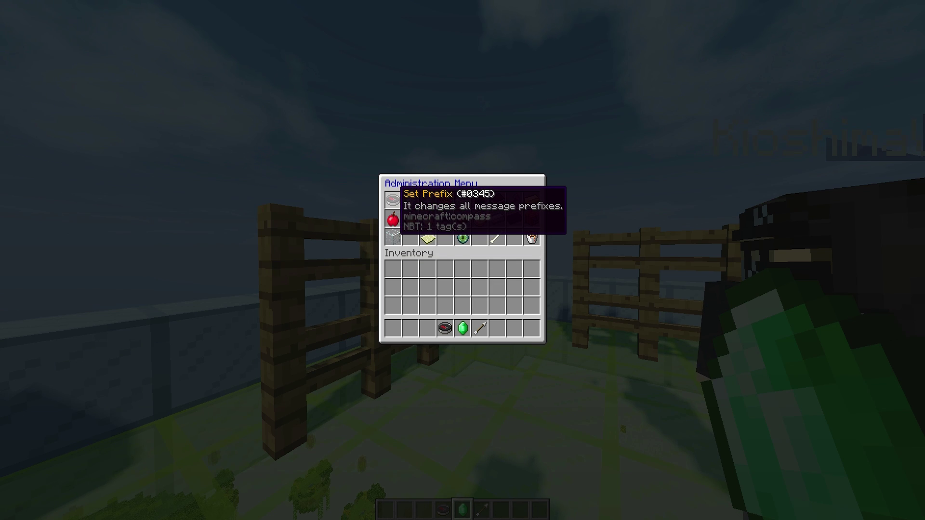
Step: Run /sw, open Set Prefix in the Administration Menu and enter &8[&aJimWars&8] as the message prefix
key(Escape)
key(t)
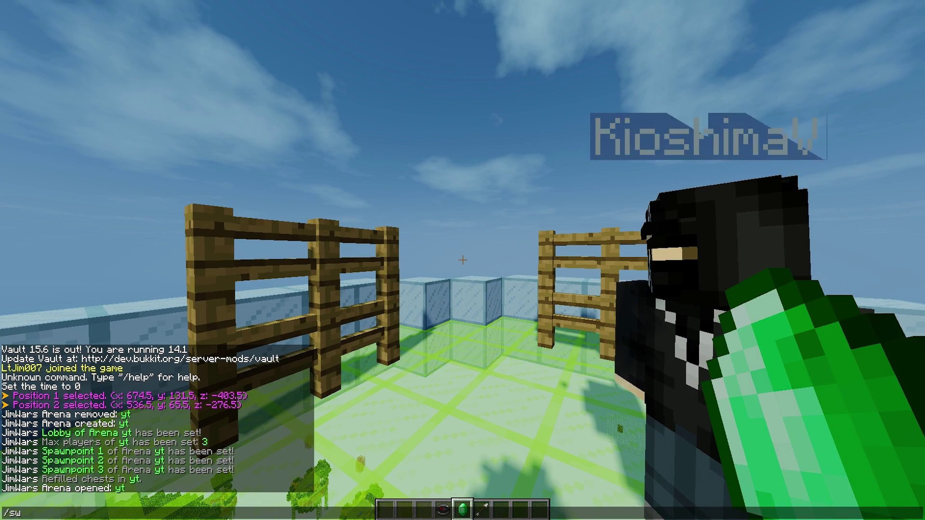
key(Return)
click(463, 218)
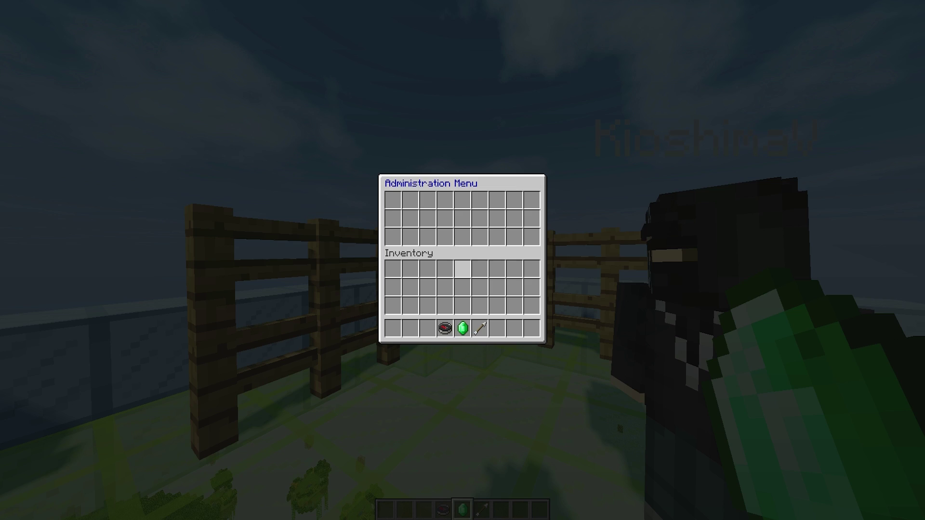
click(392, 203)
key(t)
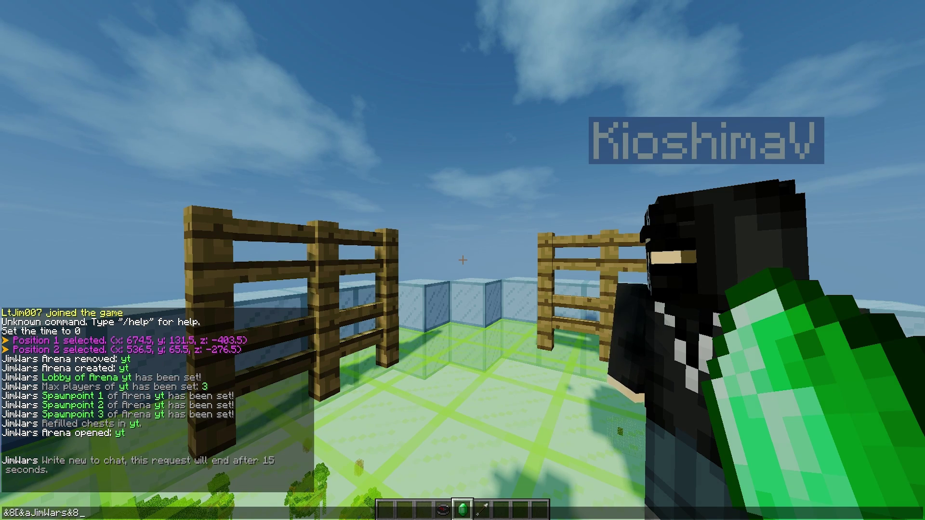
key(Return)
key(t)
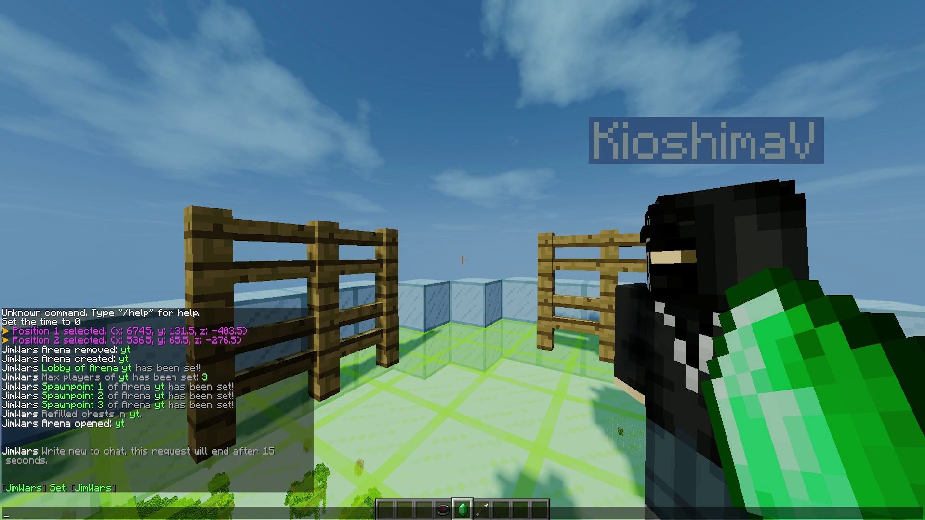
key(Escape)
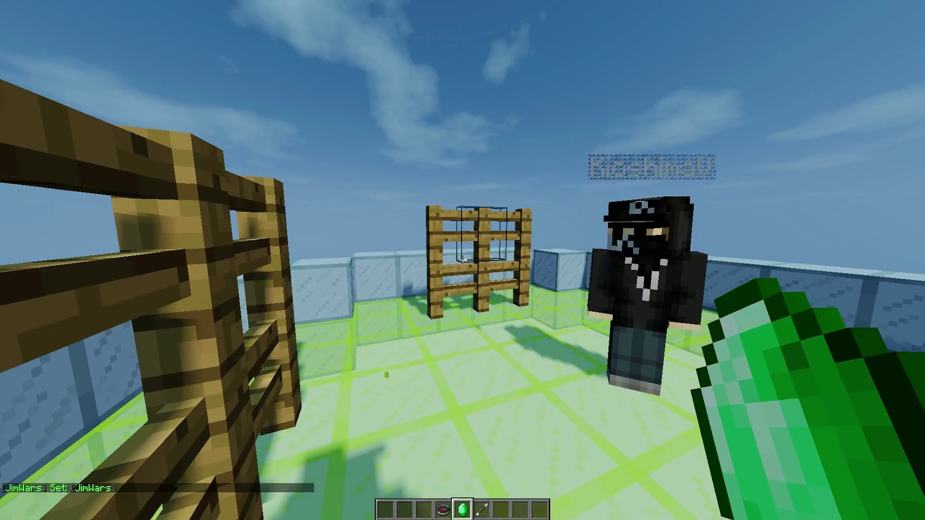
key(d)
key(a)
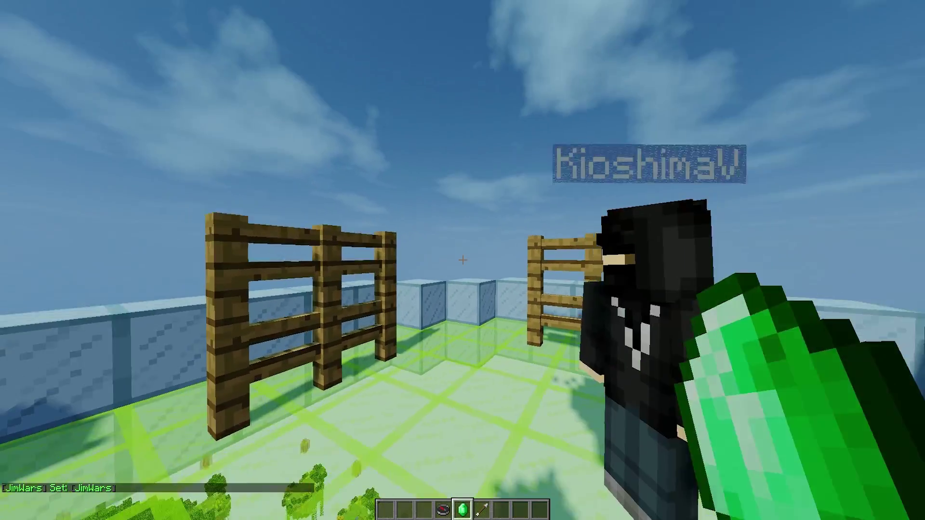
right_click(462, 261)
key(Escape)
Step: Run /sw, look over the Administration Menu's kit status and view the Select Scoreboard Type options
text(/sw)
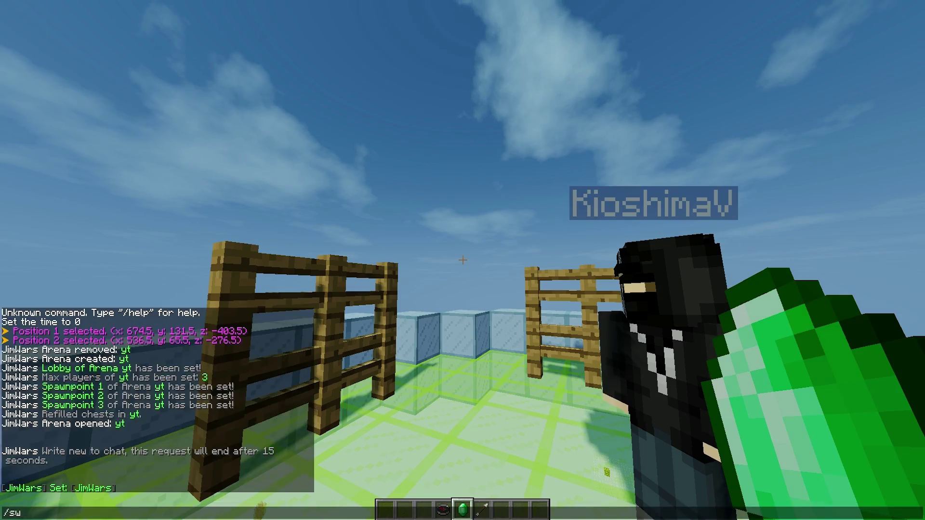
key(Return)
click(396, 219)
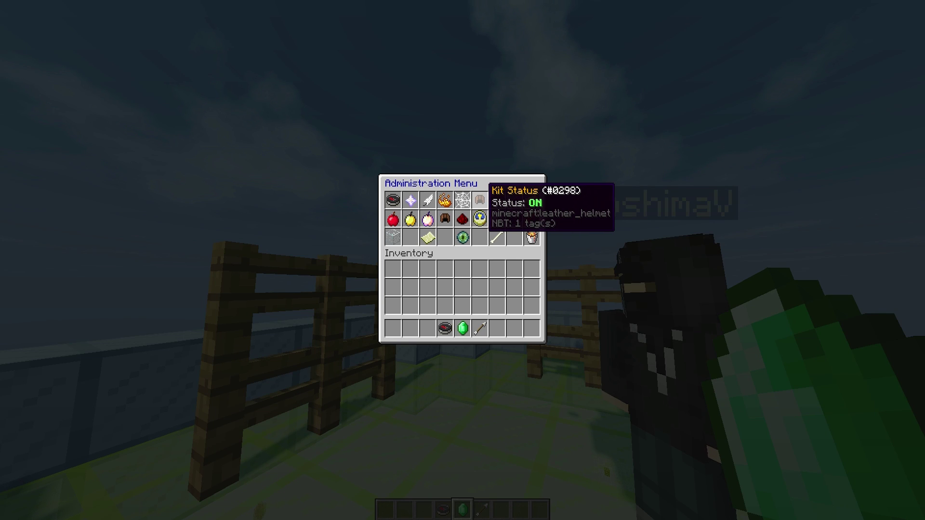
click(497, 200)
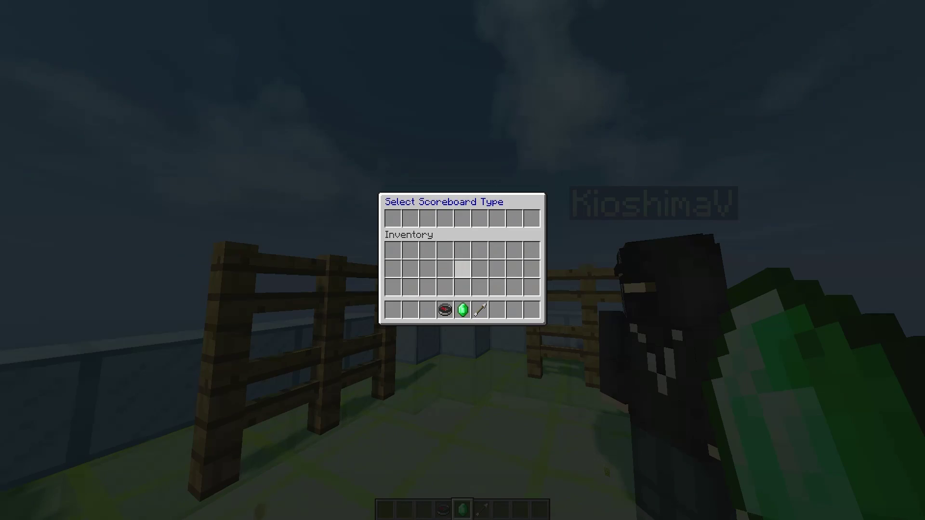
key(Escape)
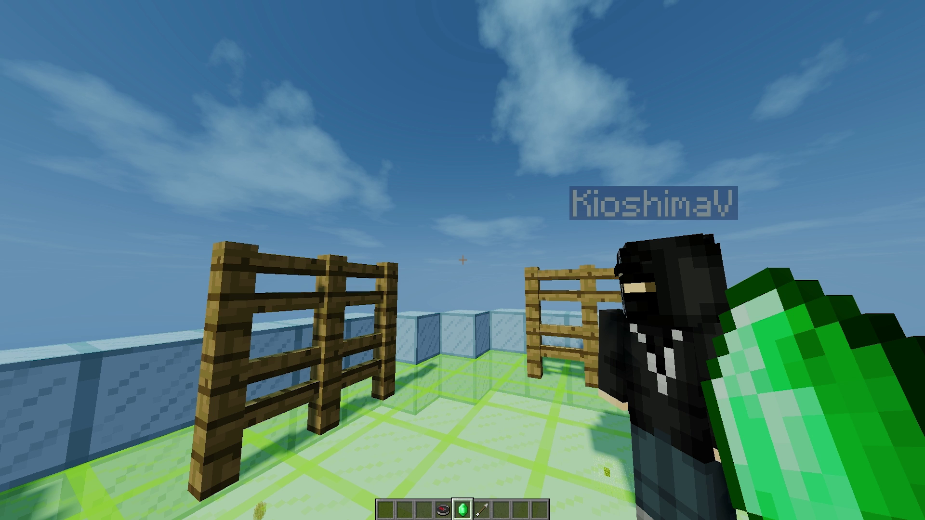
Step: Run /sw and set the Starting Countdown to 5 seconds in the Administration Menu
text(/sw)
key(Return)
click(394, 215)
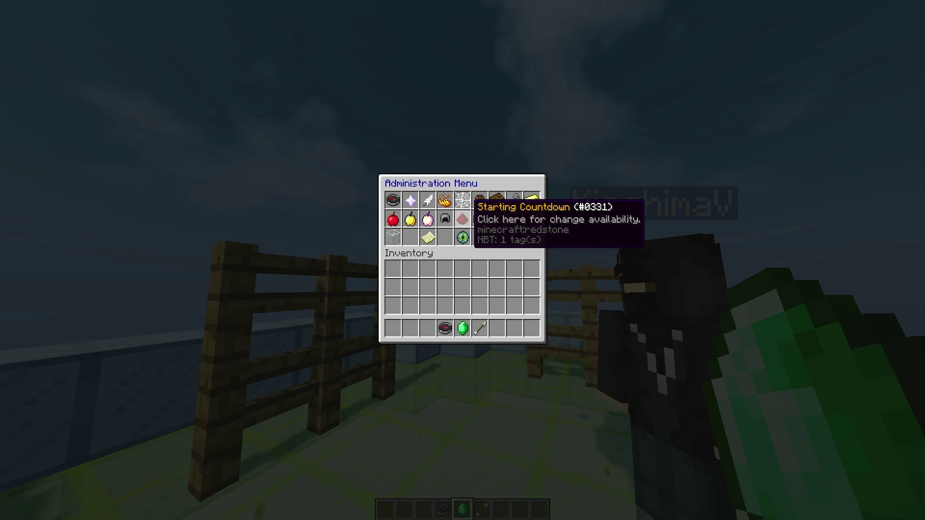
click(462, 219)
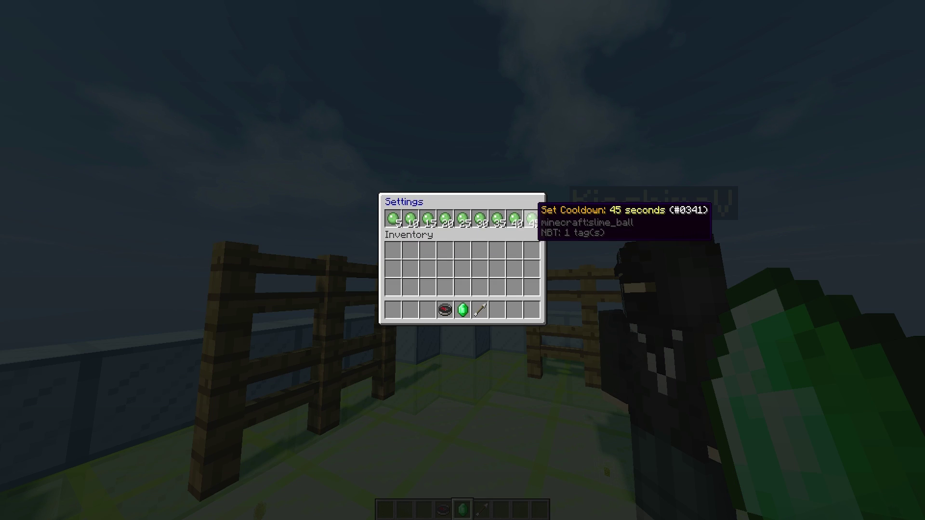
click(393, 219)
Step: Bring up the Administration Menu with /sw and set the Glass box status to Open
text(/sw)
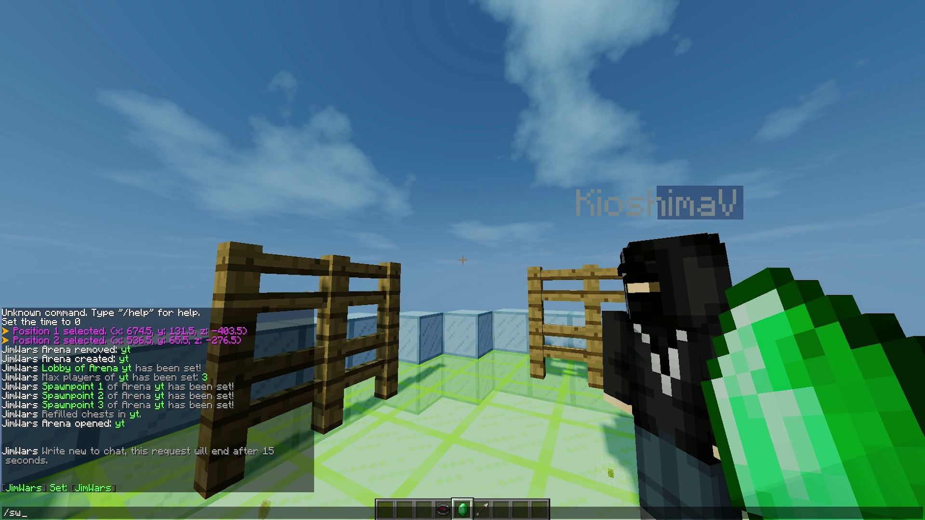
key(Return)
click(499, 220)
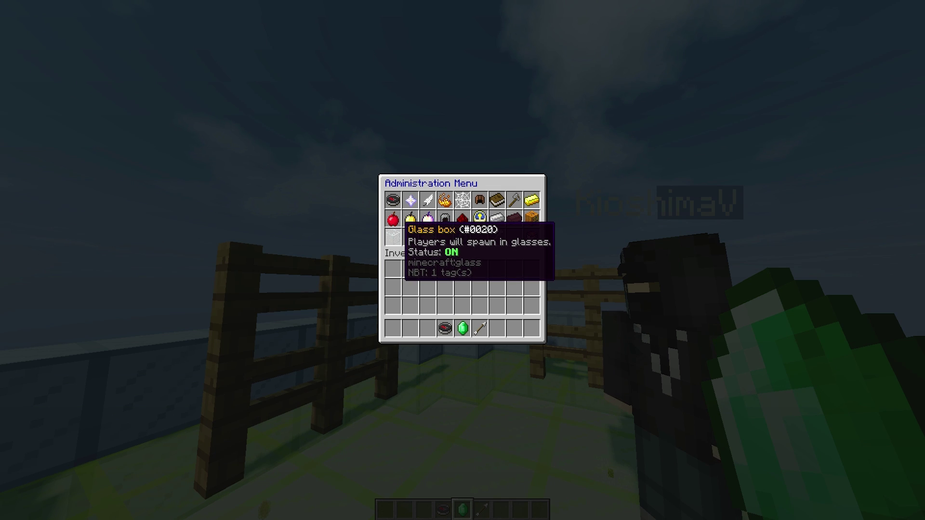
click(394, 236)
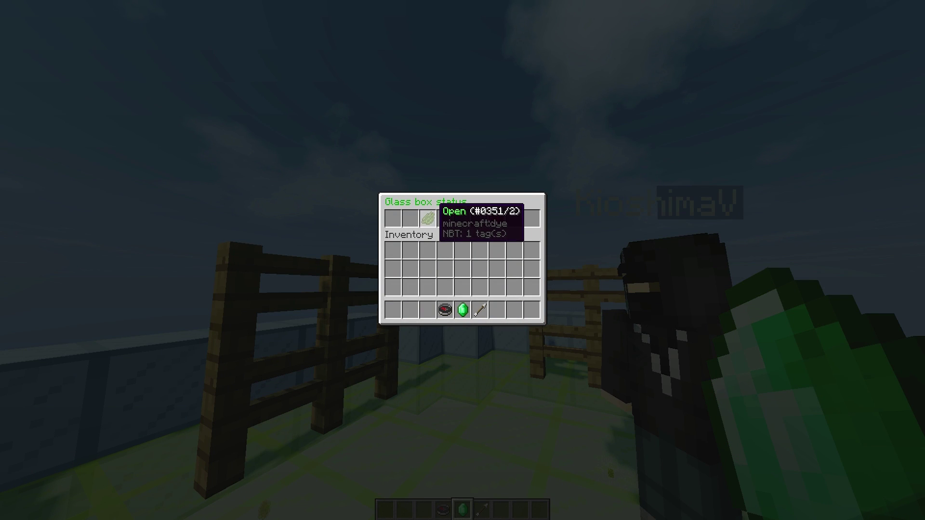
click(428, 218)
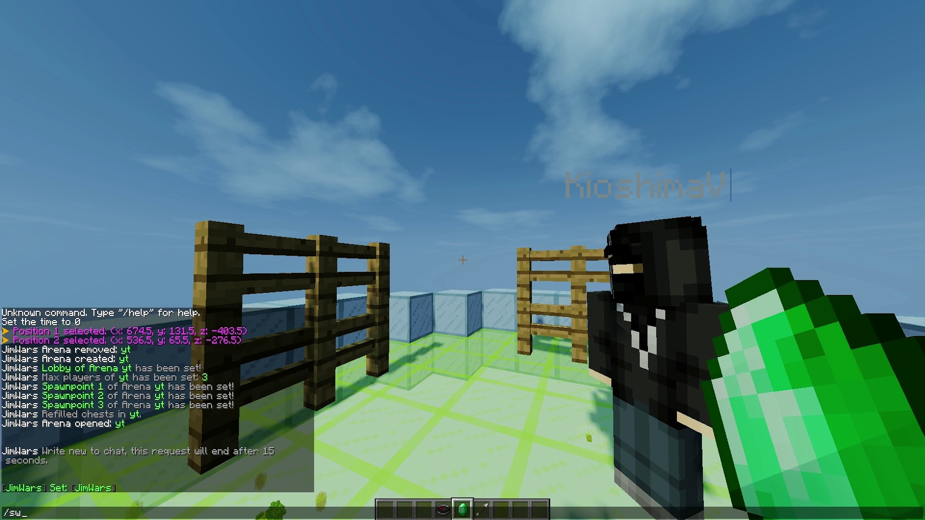
Step: Return to the Administration Menu through /sw and set the main lobby at the current position
key(Return)
click(391, 215)
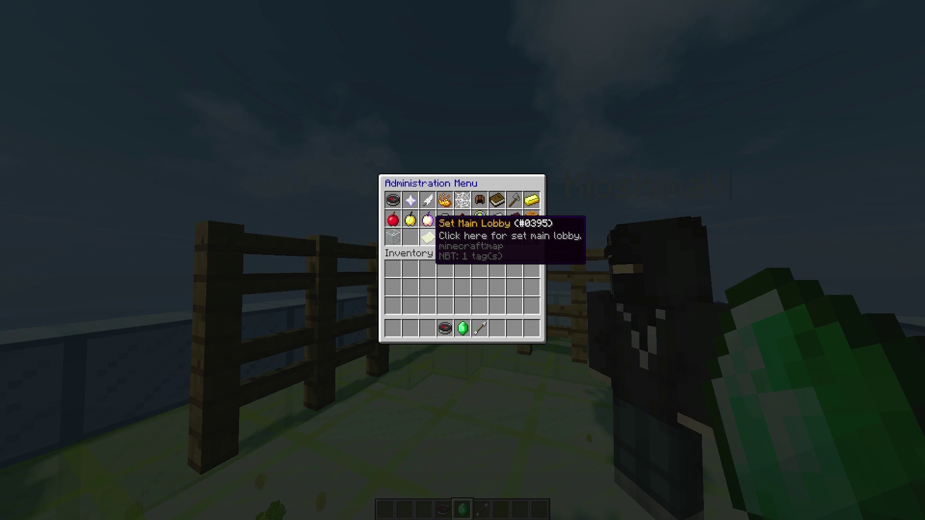
click(428, 236)
Step: Run /sw and set the Game Time to 5 minutes in the Administration Menu
text(t)
text(/sw)
key(Return)
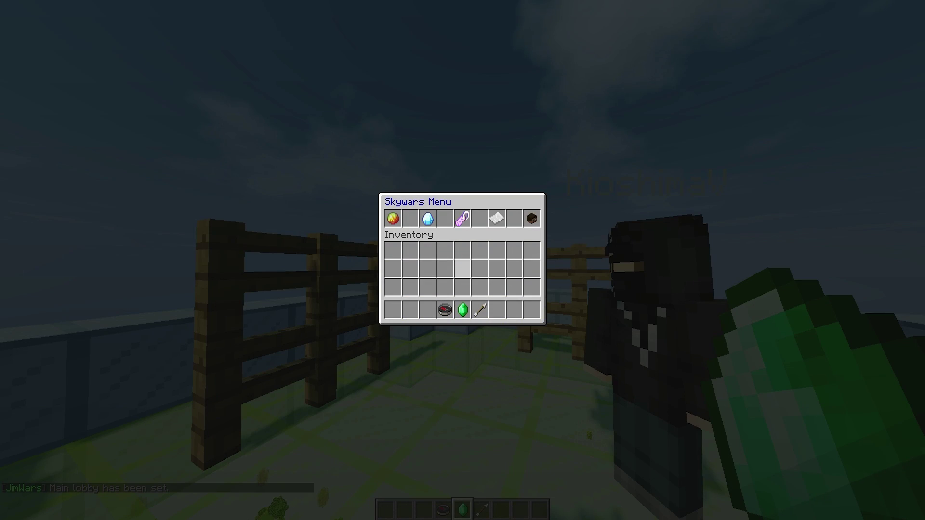
click(392, 214)
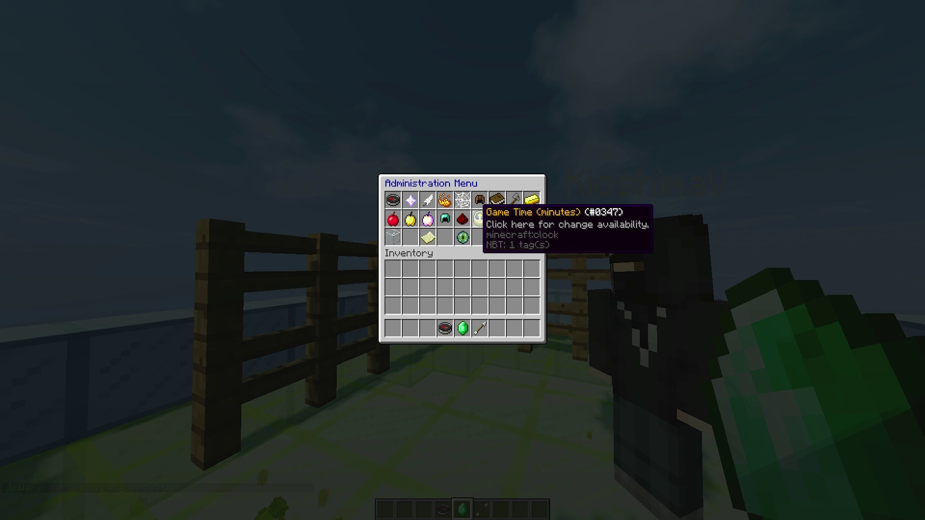
click(479, 220)
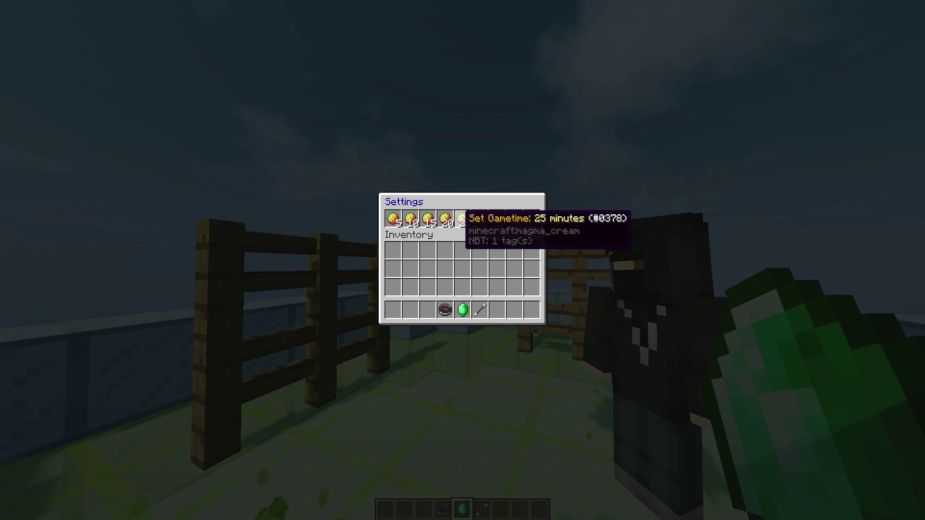
click(393, 219)
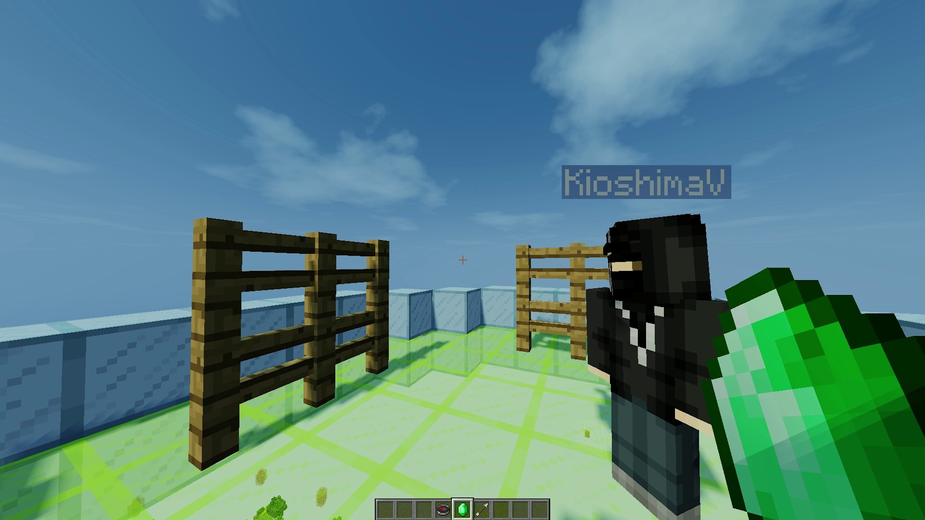
Step: Try to obtain signs with the /i chat command
scroll(462, 260, down, 1)
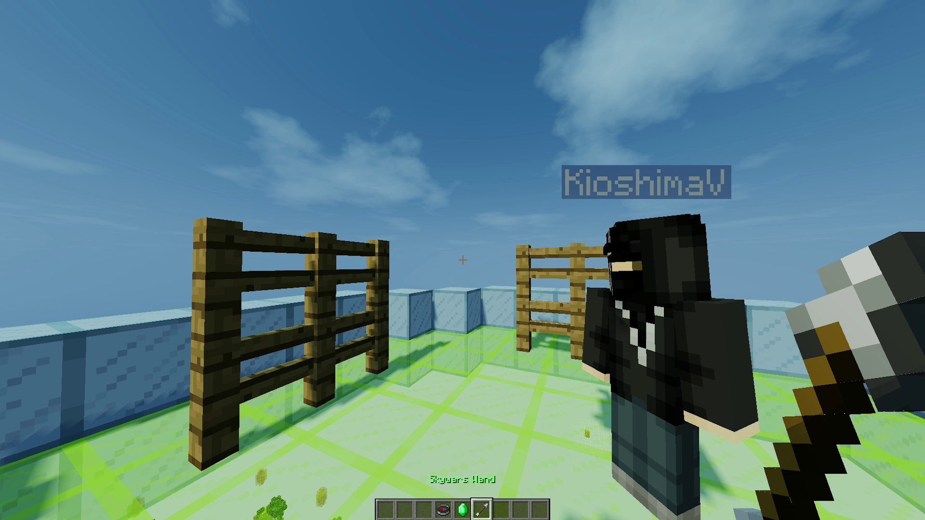
text(t/t d)
key(Return)
key(t)
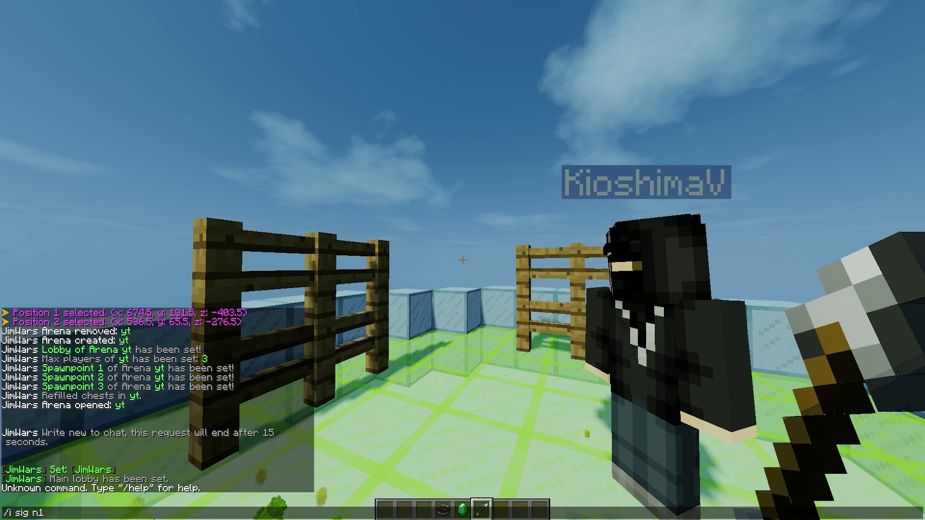
text(/i sign)
key(Return)
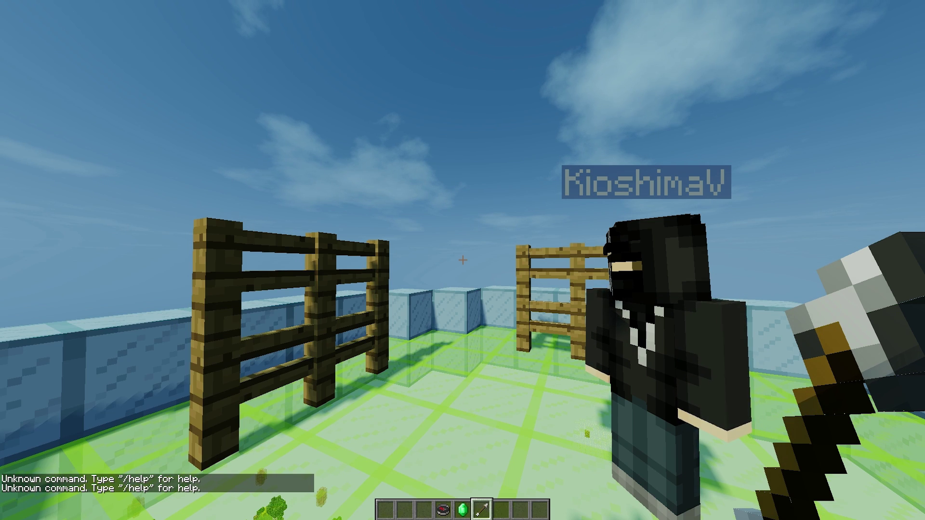
Step: Take a stack of signs from the Decoration Blocks of the creative inventory into the hotbar
key(e)
scroll(434, 244, down, 5)
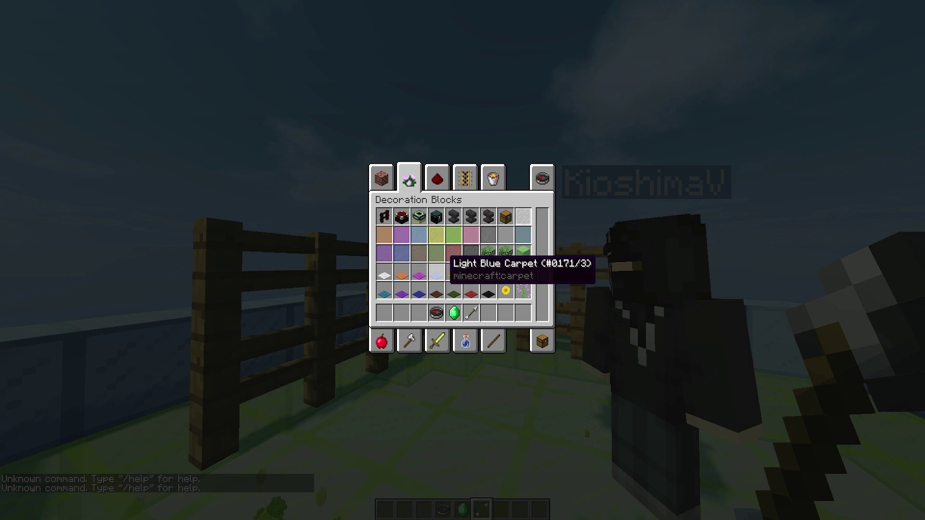
scroll(473, 249, up, 6)
scroll(473, 250, down, 9)
shift+click(400, 290)
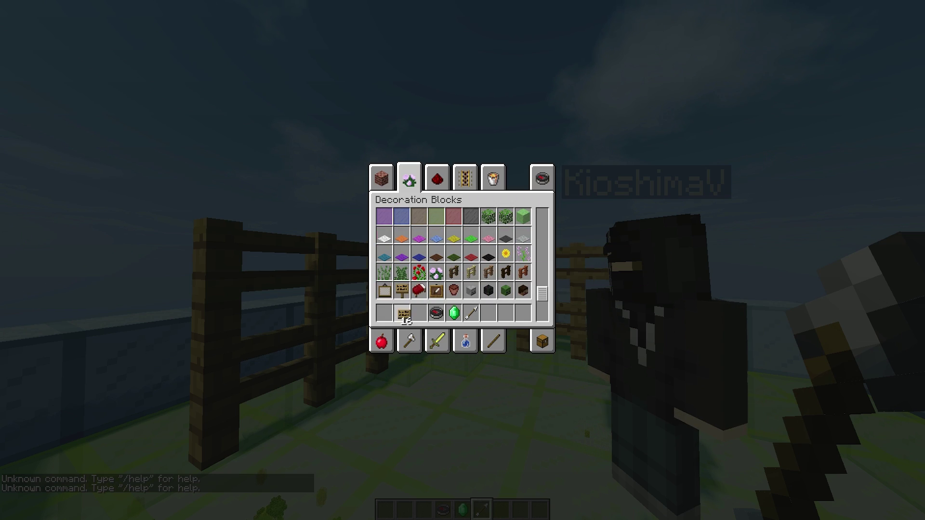
key(e)
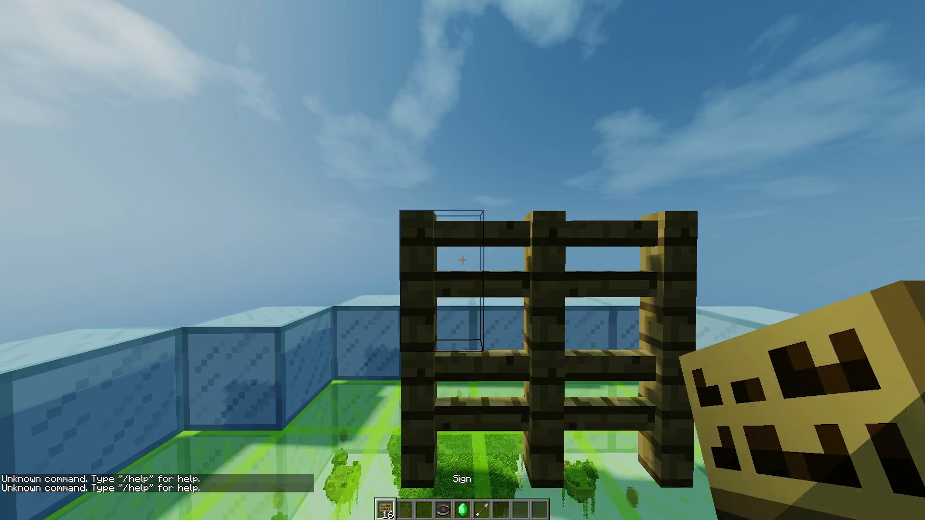
Step: Place a sign on the wooden fence with the lines [skywars], join and yt
right_click(463, 260)
text([skywars)
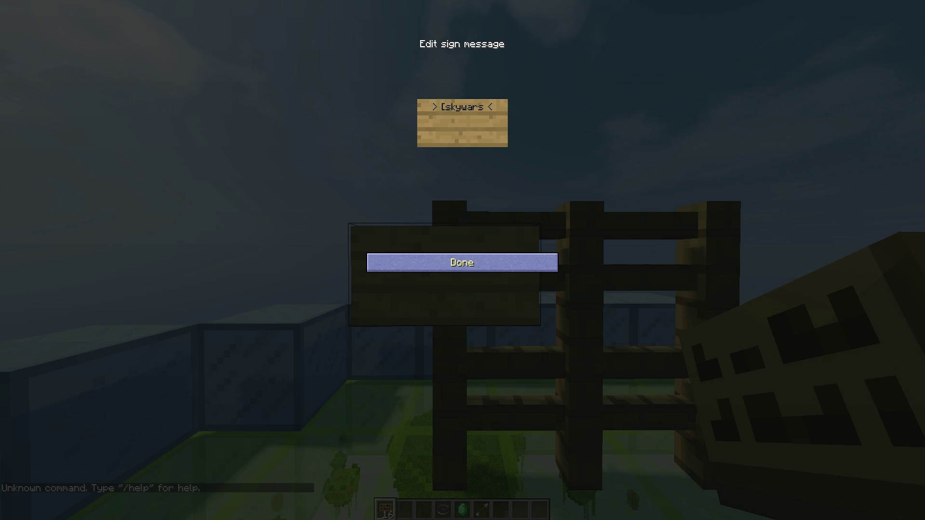
key(Return)
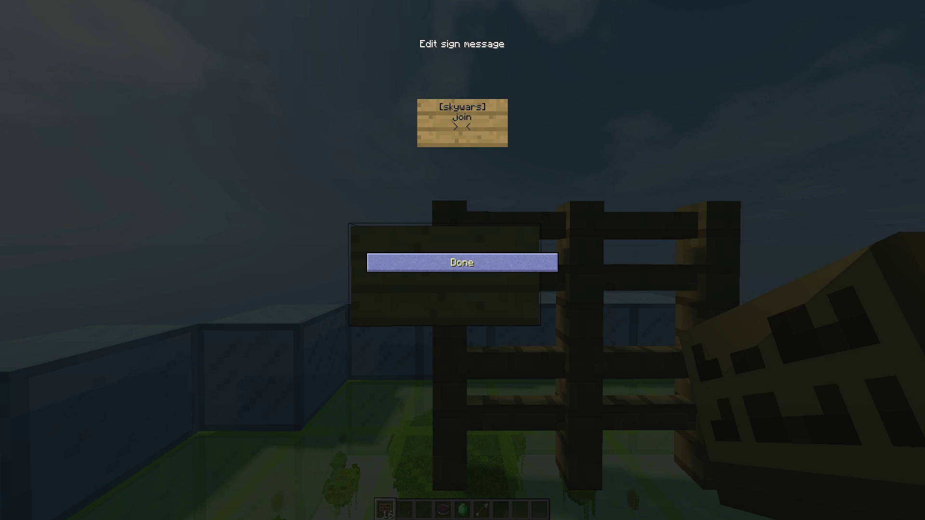
key(Escape)
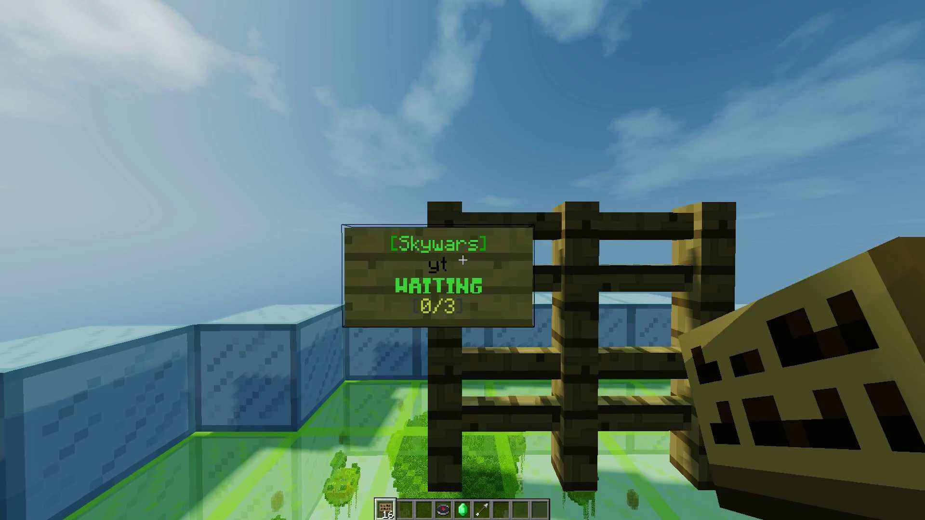
Step: Place two more signs beside the yt join sign, one reading [skywars] leave and one reading [skywars] autojoin
right_click(463, 260)
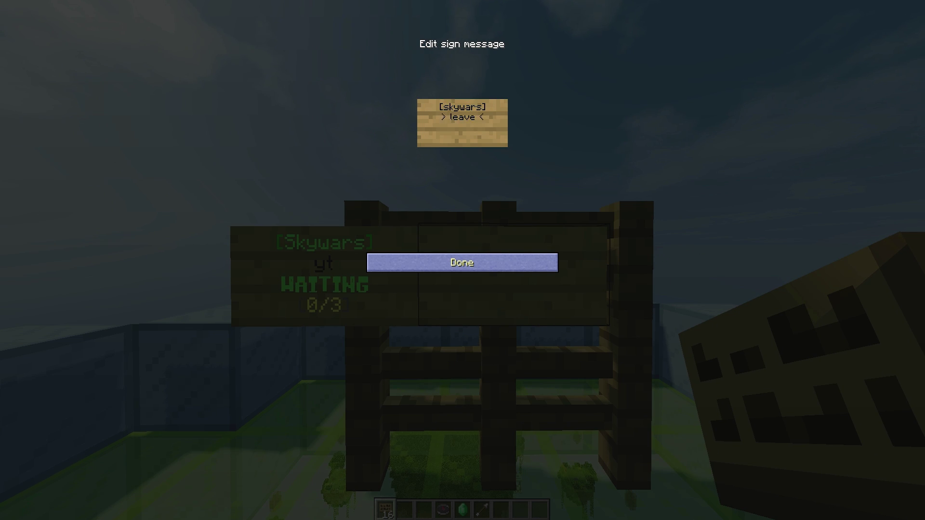
key(Escape)
right_click(462, 260)
text([skywars)
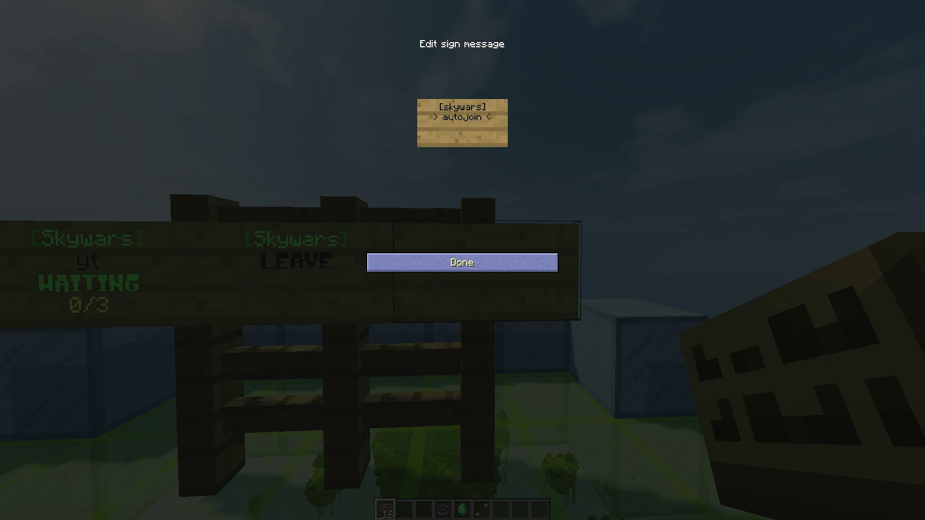
key(Escape)
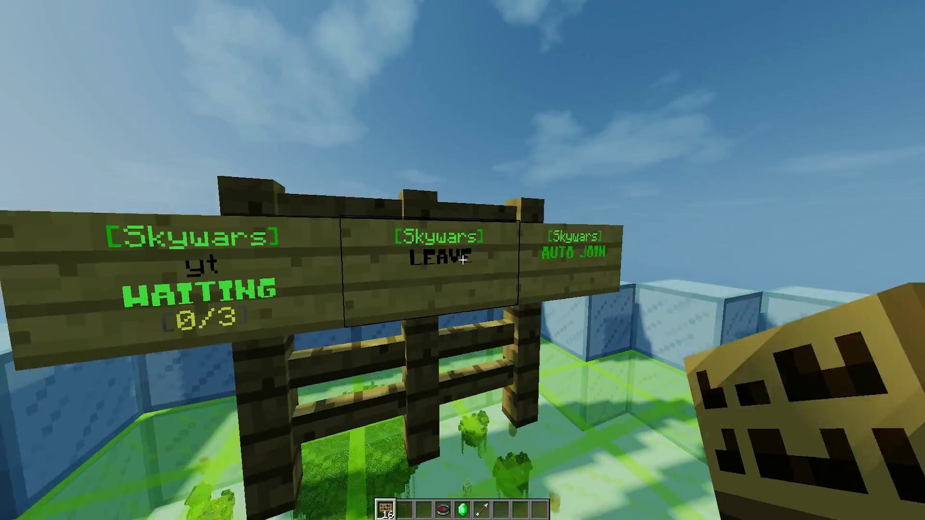
Step: Place two kit signs on the second wooden fence, one reading [skywars] kit builder and one reading [skywars] kit miner
key(w)
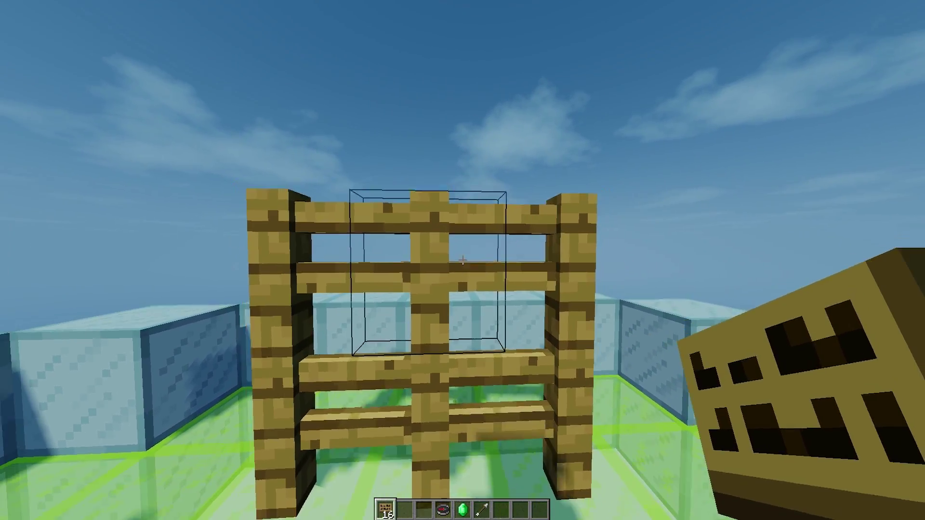
right_click(463, 260)
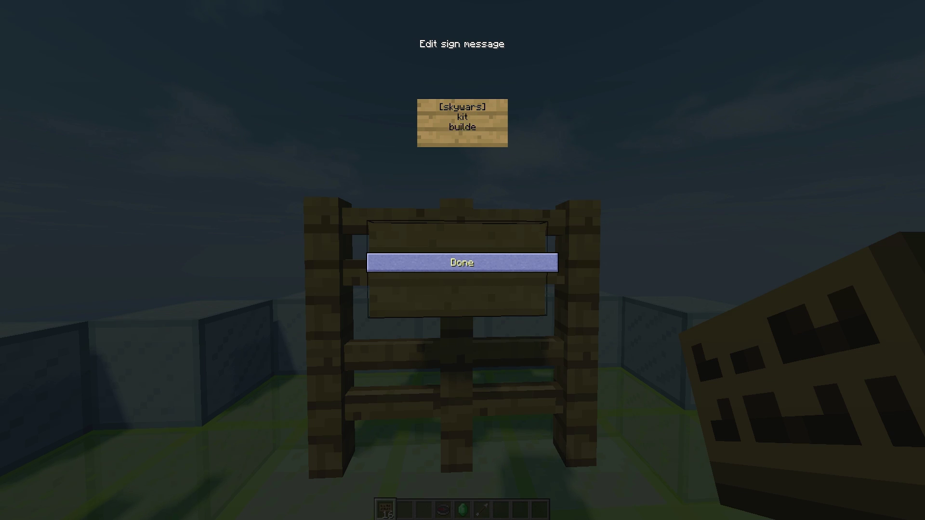
text(r)
key(Escape)
key(d)
right_click(462, 260)
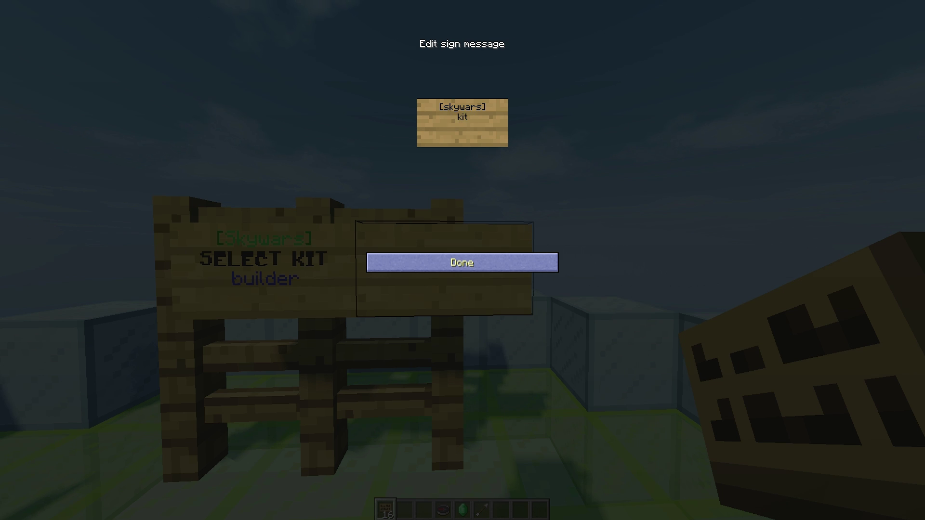
key(Escape)
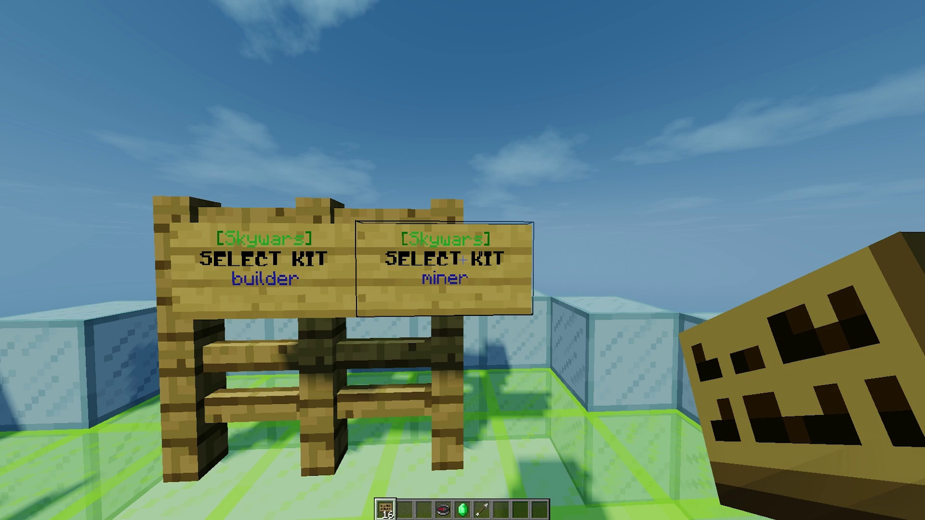
Step: Check the Set Main Lobby option in the Administration Menu of arena yt without changing it
key(s)
scroll(462, 260, down, 4)
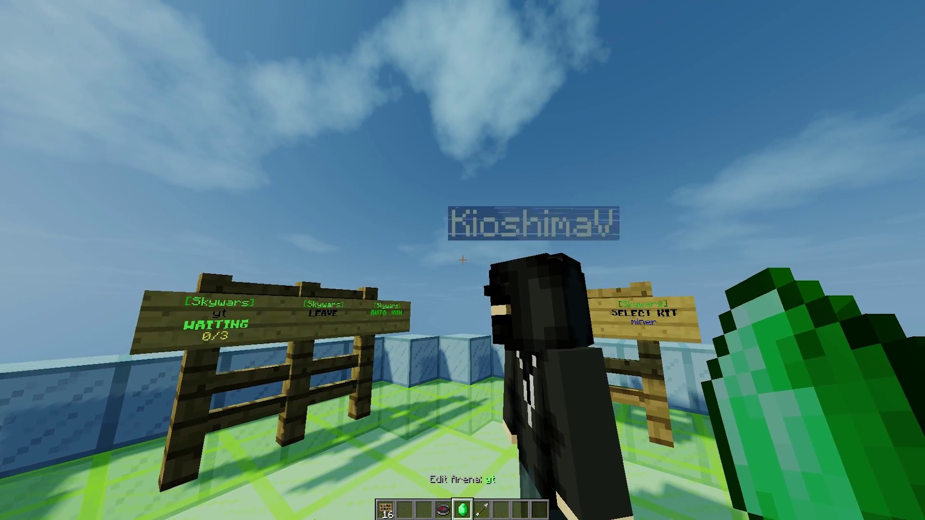
right_click(462, 260)
click(393, 218)
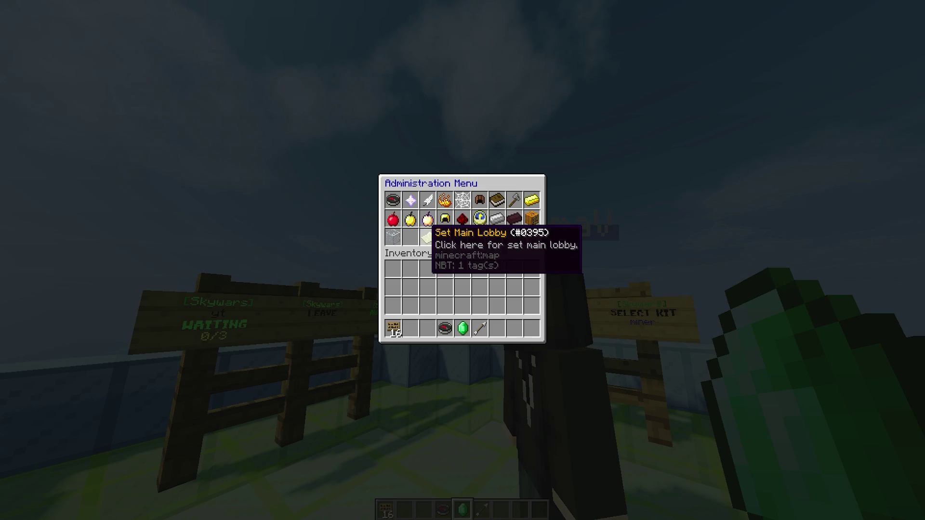
key(Escape)
key(3)
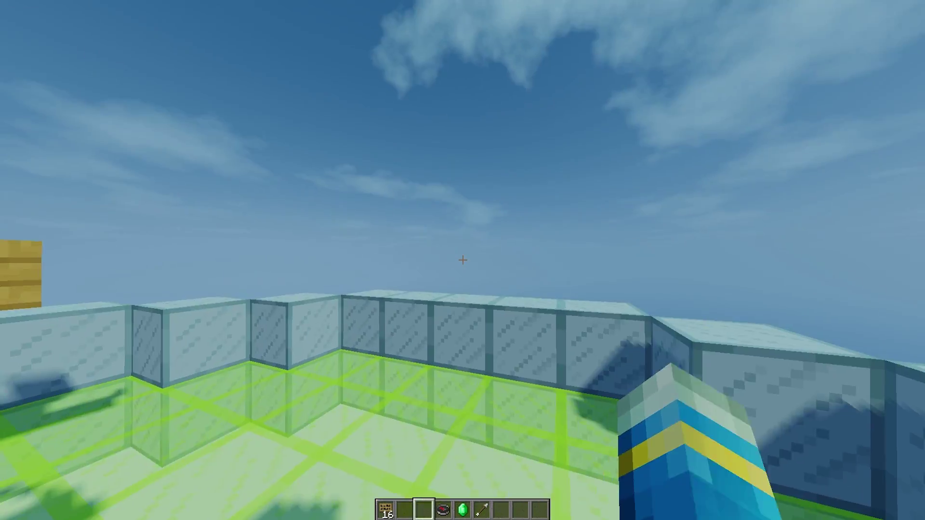
Step: Walk up to the signs and join arena yt through its join sign
key(t)
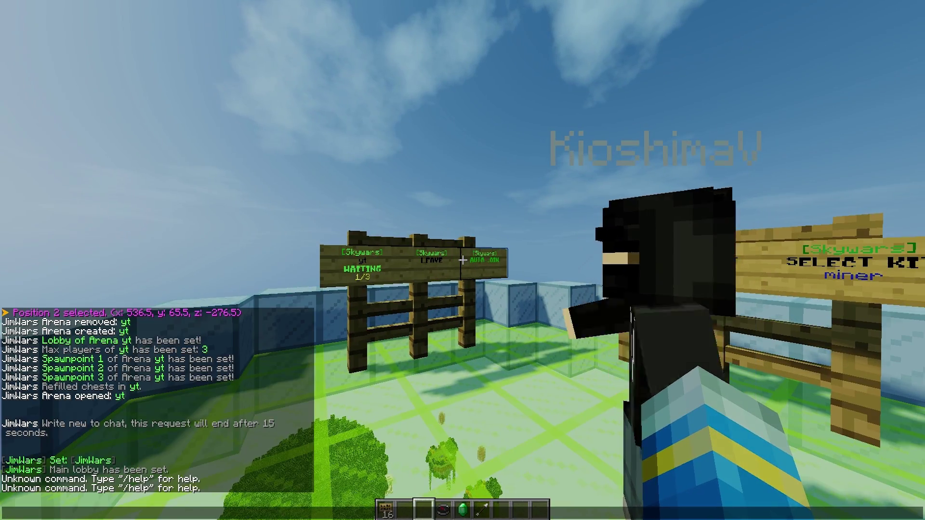
key(Escape)
key(w)
key(w)
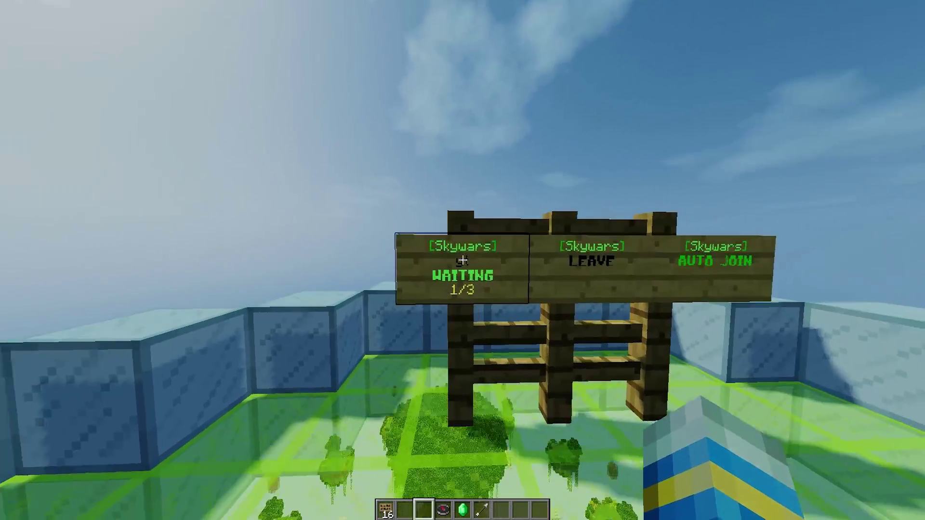
key(s)
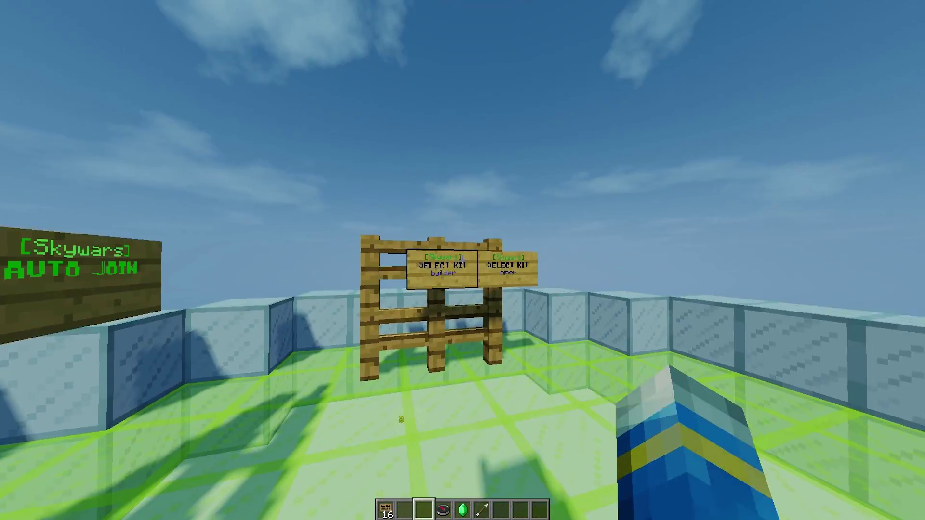
key(w)
key(w)
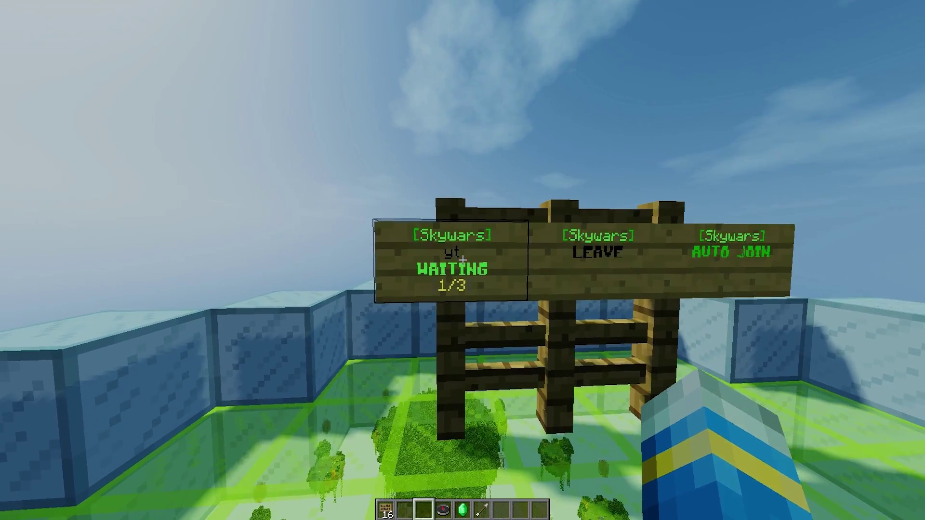
right_click(462, 260)
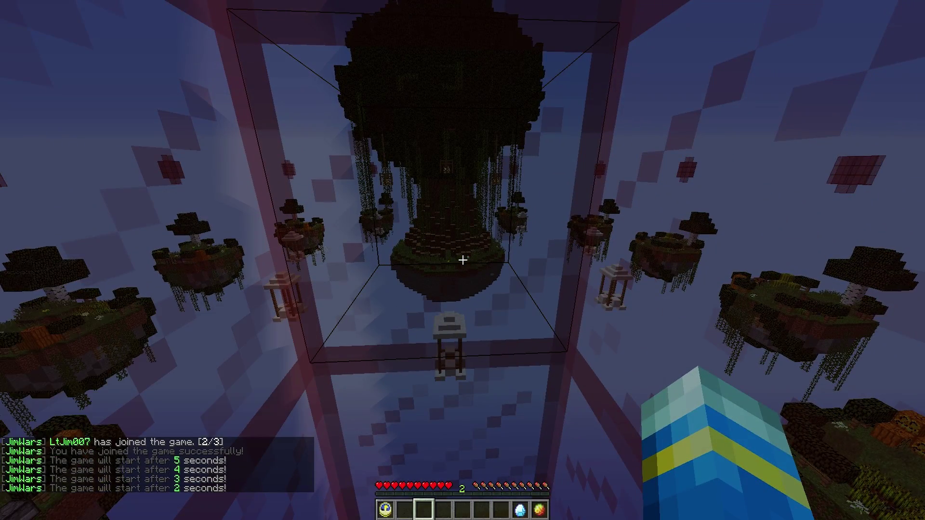
Step: Look around the start island of arena yt and through the carried leather armour and seeds
key(w)
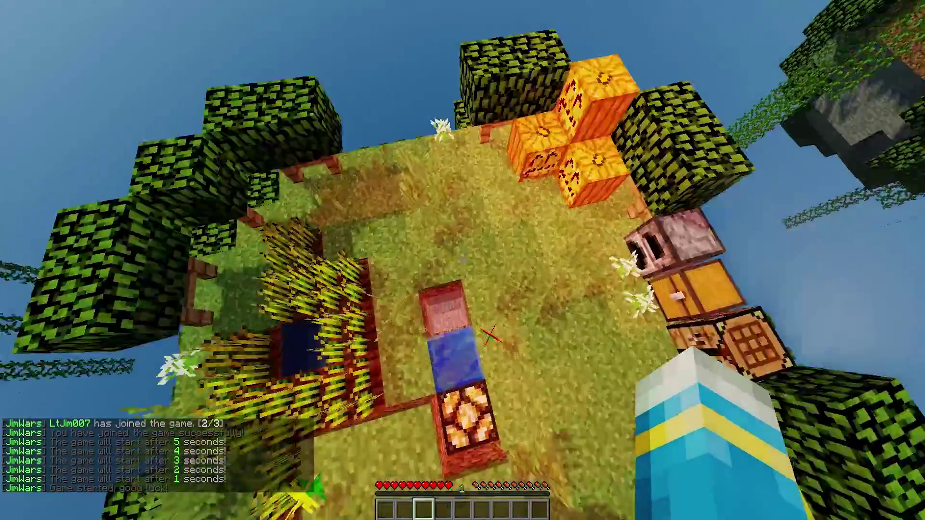
key(w)
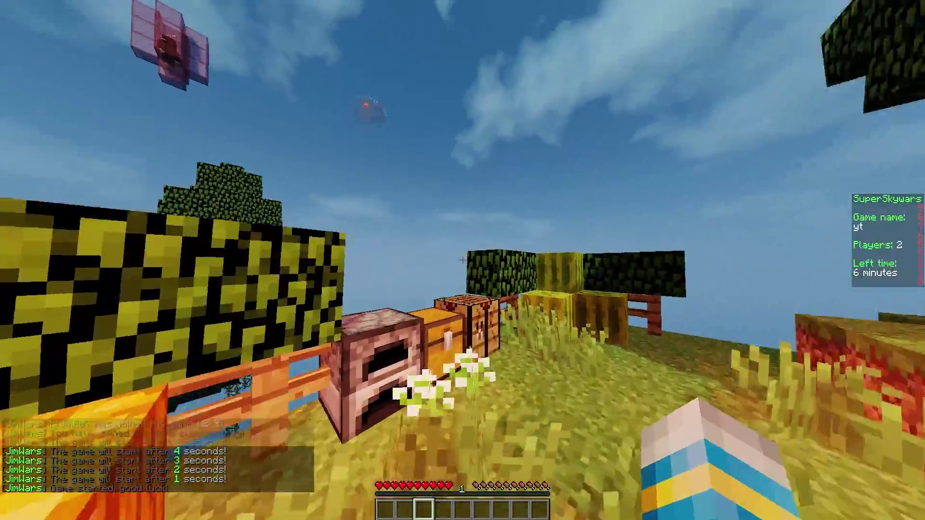
scroll(462, 261, down, 1)
scroll(463, 260, up, 1)
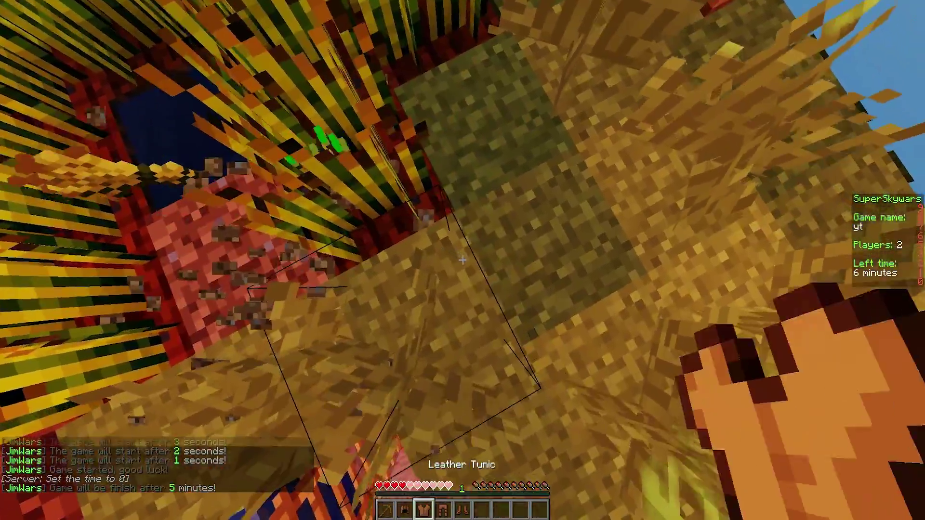
key(w)
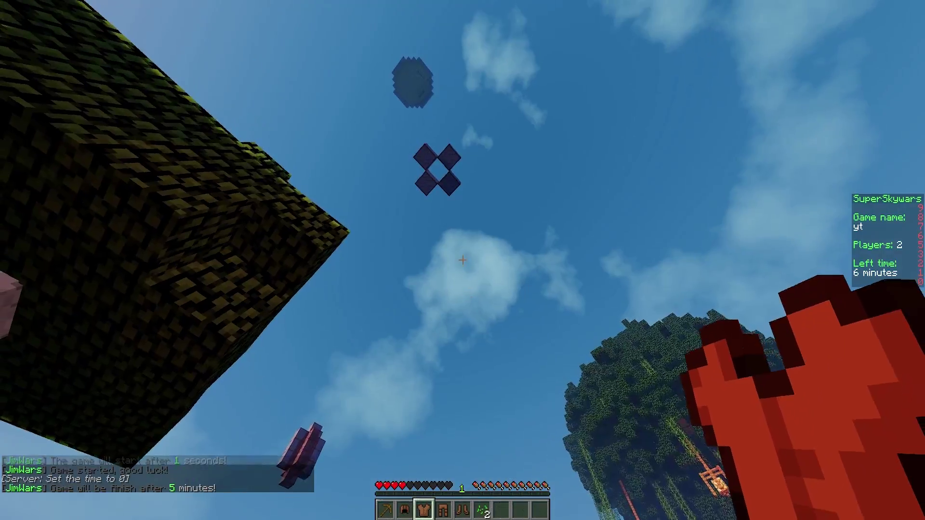
key(4)
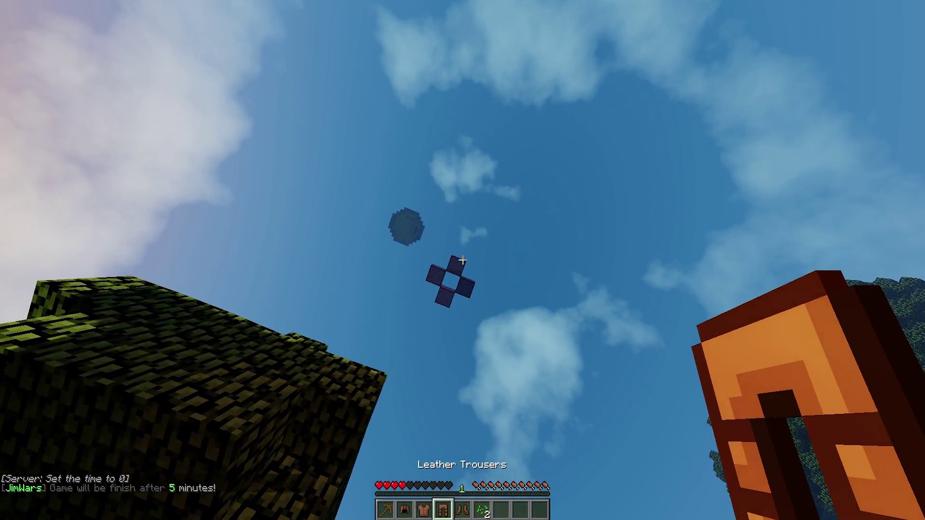
key(6)
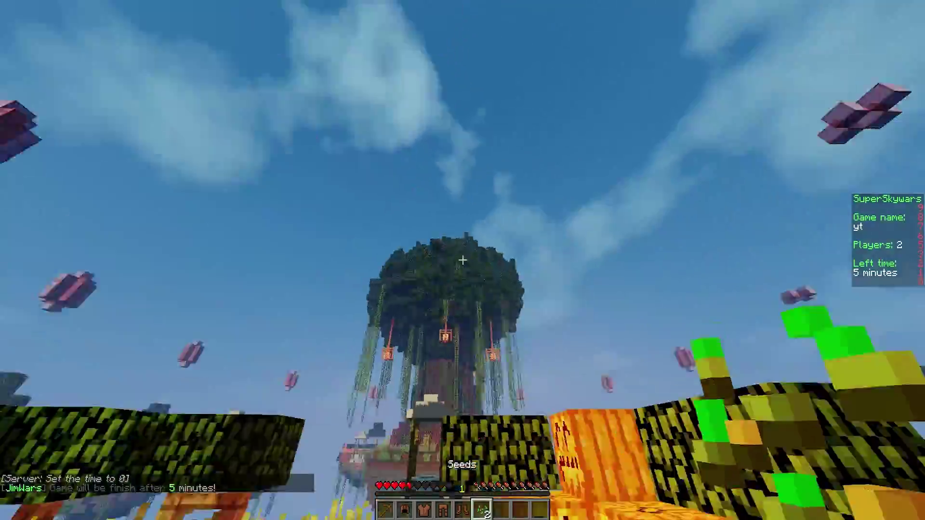
key(5)
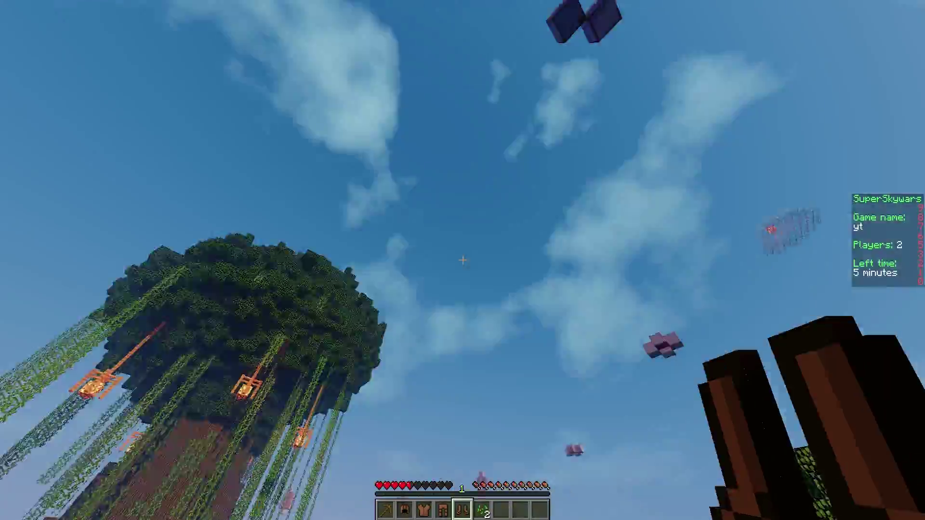
key(7)
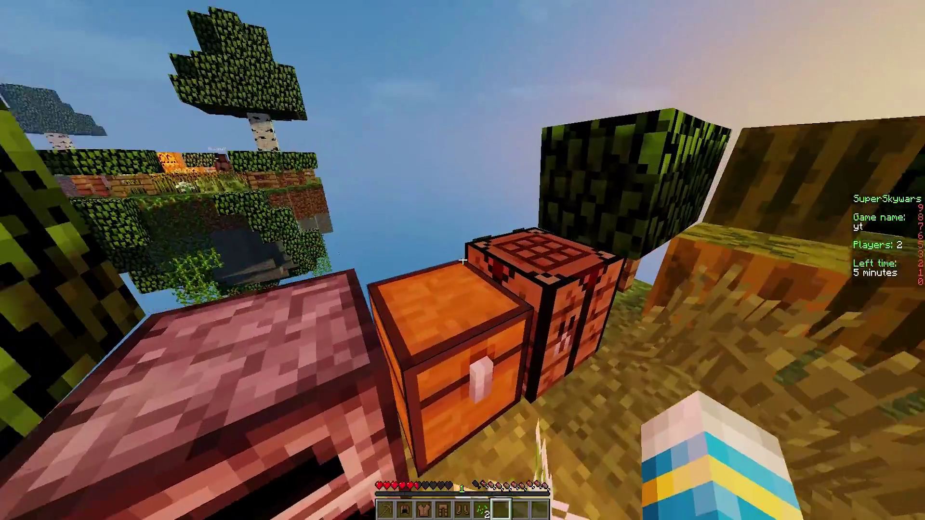
Step: Take the two stone axes and the apple from the island's chest and eat the apple
key(t)
key(Escape)
right_click(463, 260)
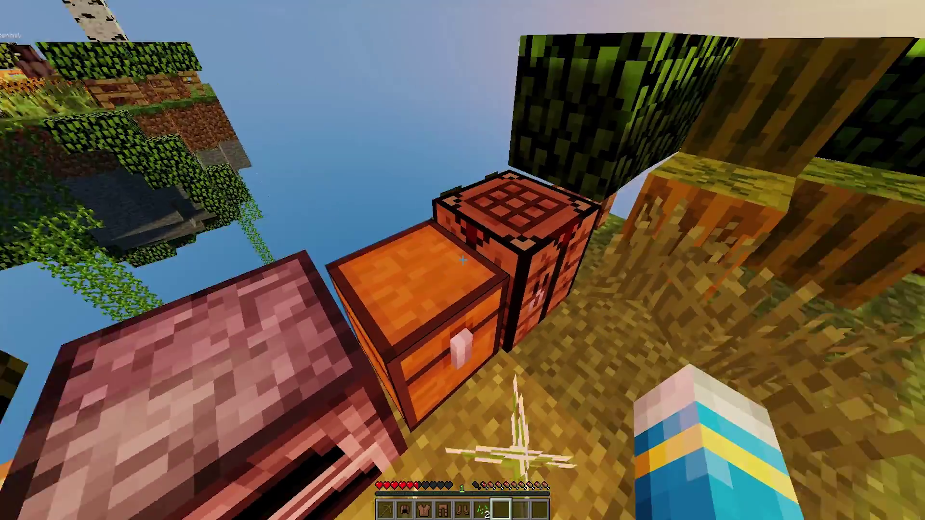
right_click(462, 260)
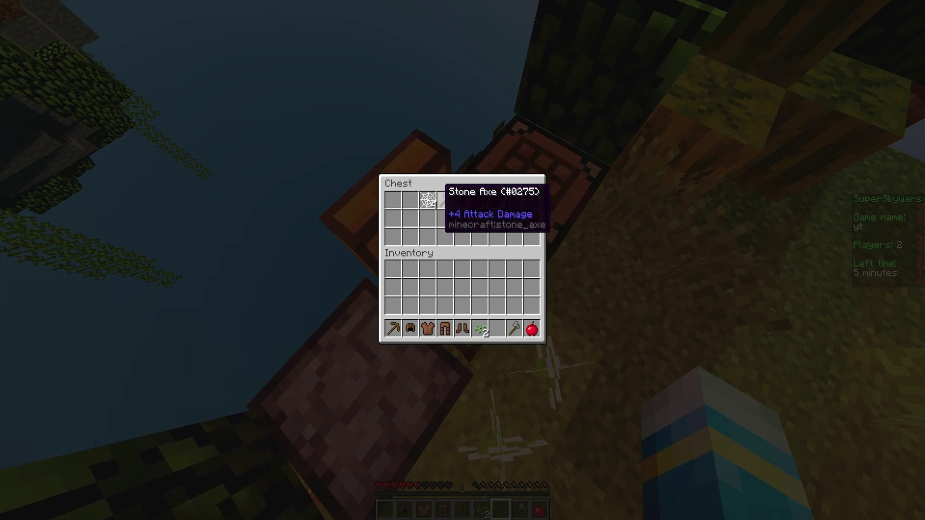
shift+click(444, 199)
key(Escape)
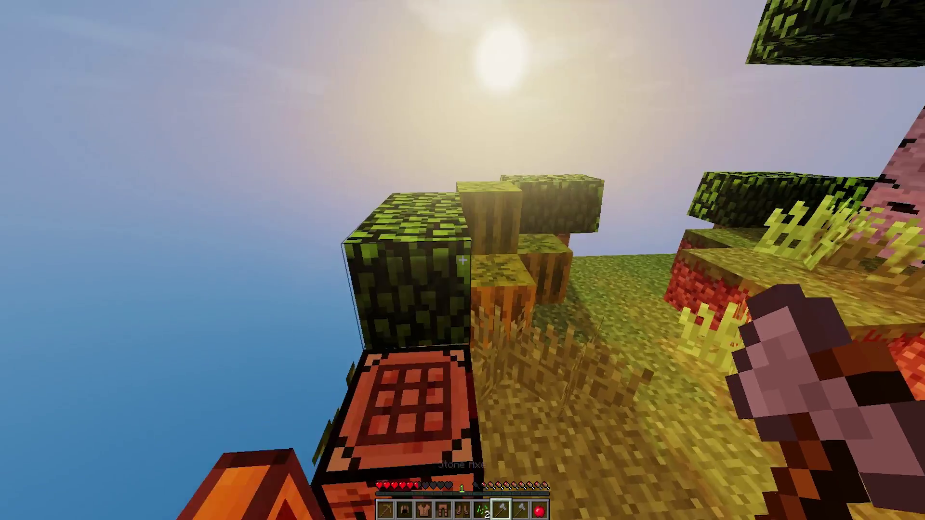
key(9)
right_click(462, 260)
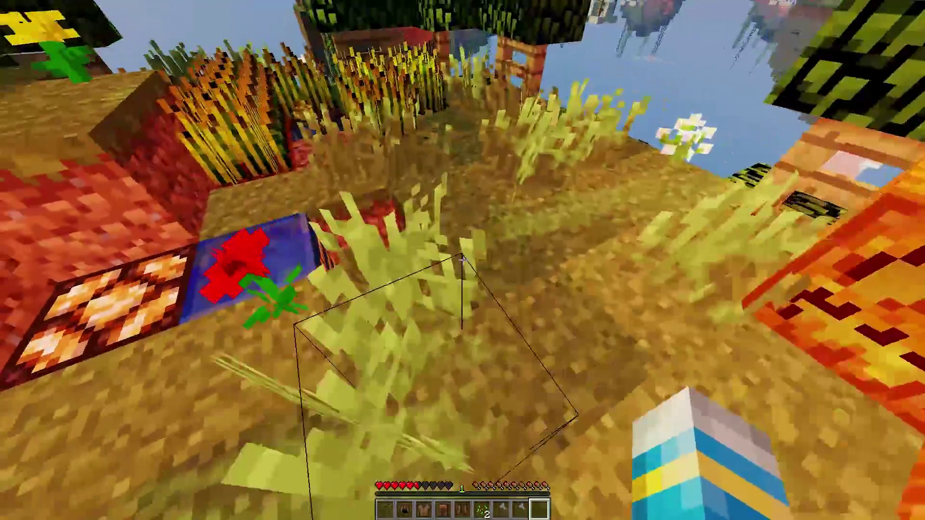
Step: Explore the stone room with the map credit signs, jack-o'-lanterns and ladder on the start island
key(Escape)
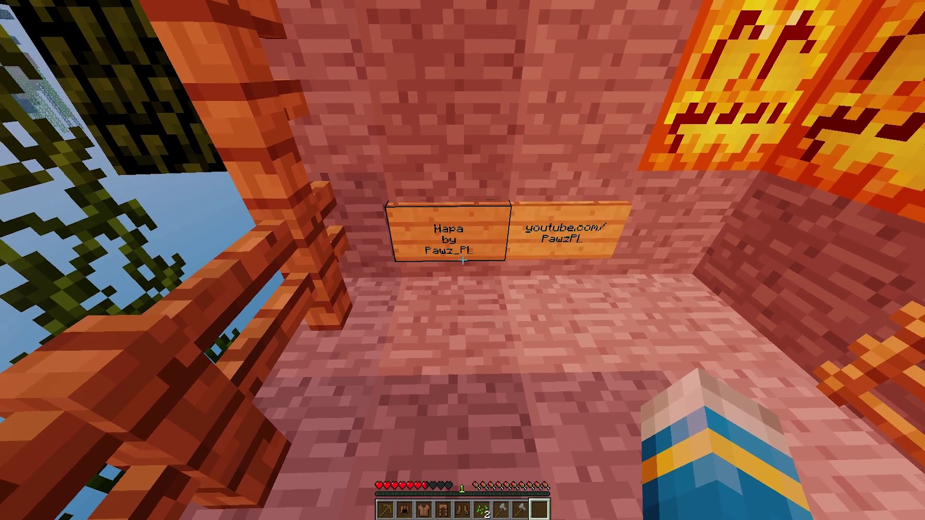
key(w)
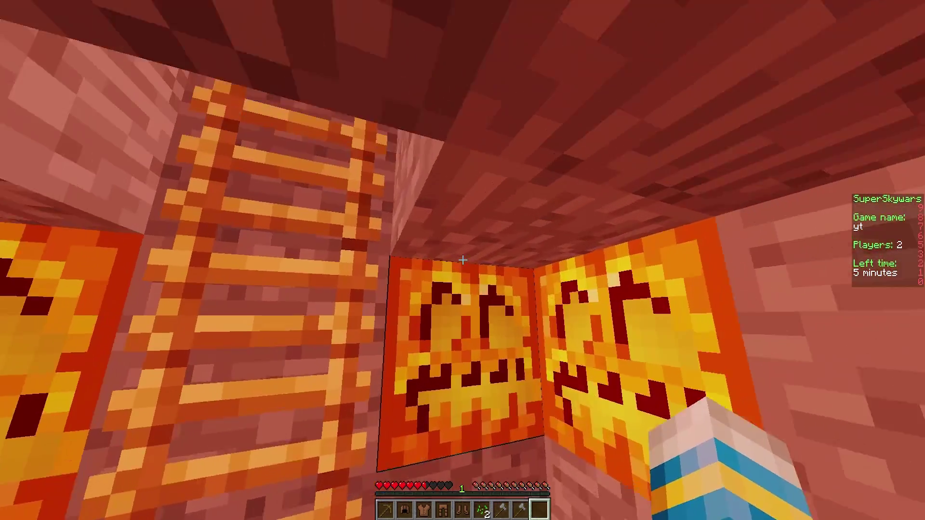
key(w)
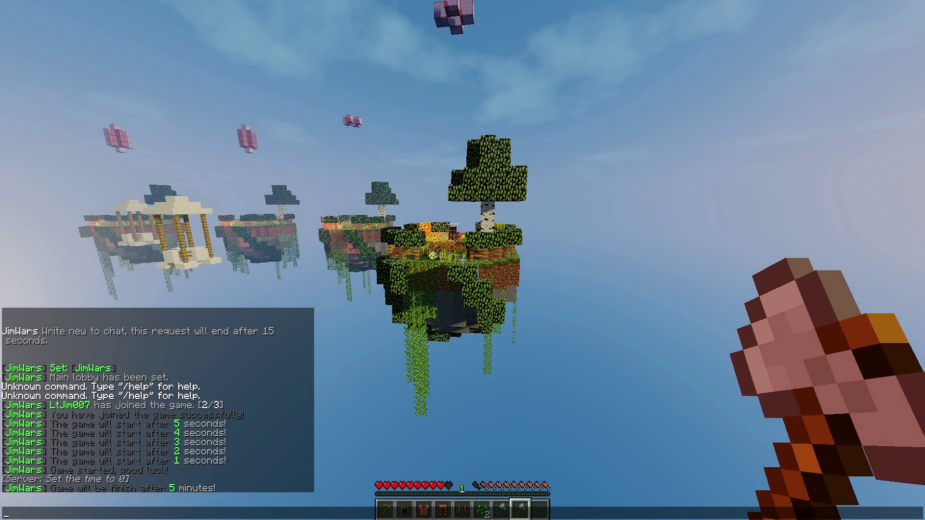
Step: Fly across to the opponent's island in Creative Mode and land beside the opponent
key(Escape)
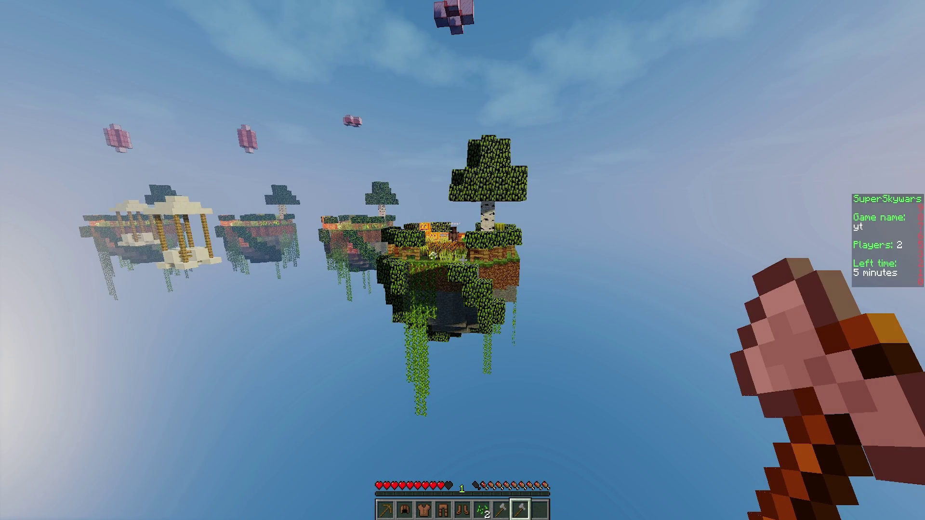
key(space)
key(space)
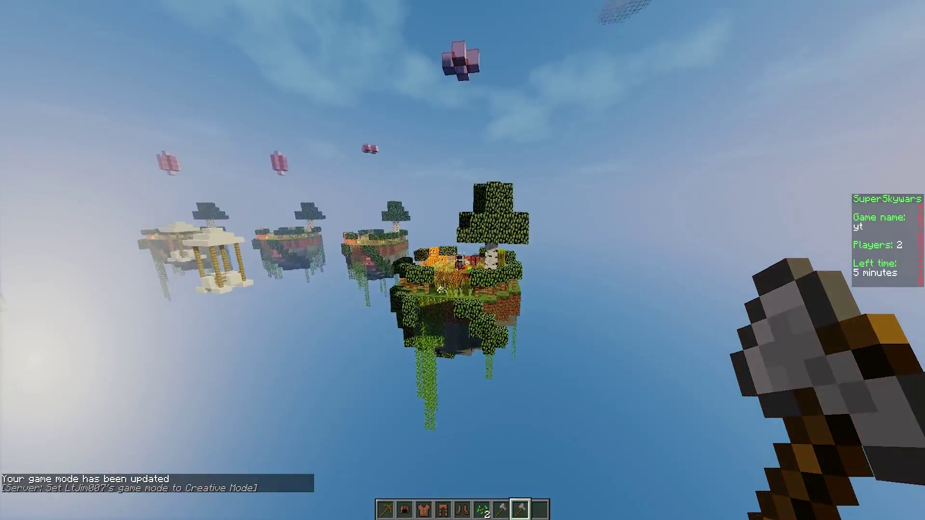
key(w)
key(w)
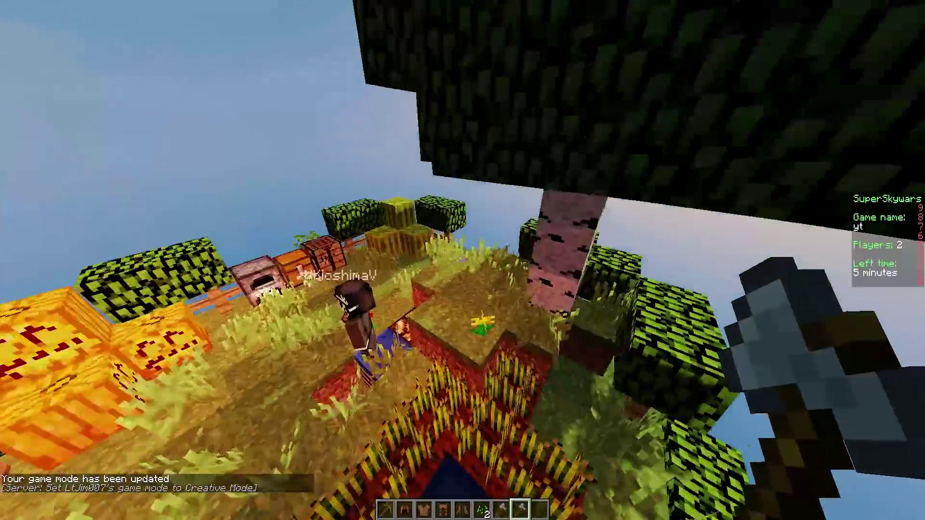
key(s)
key(t)
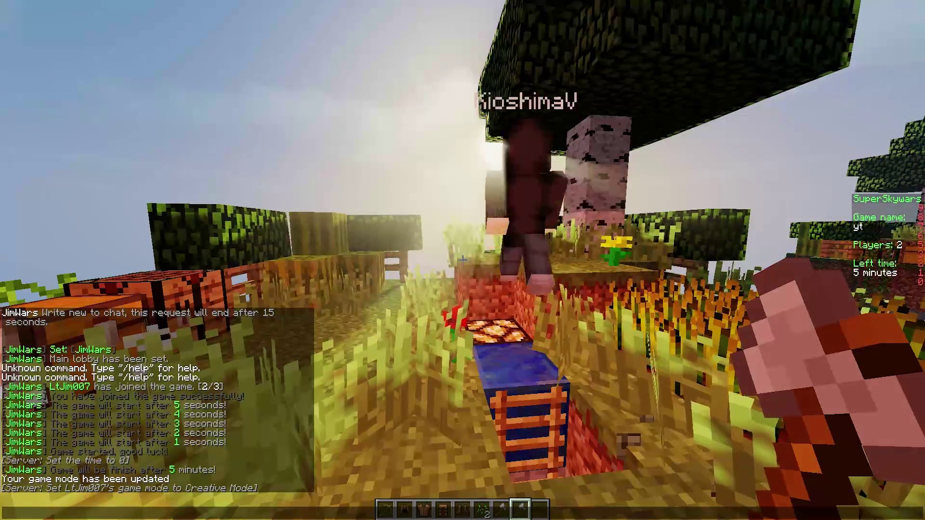
key(Escape)
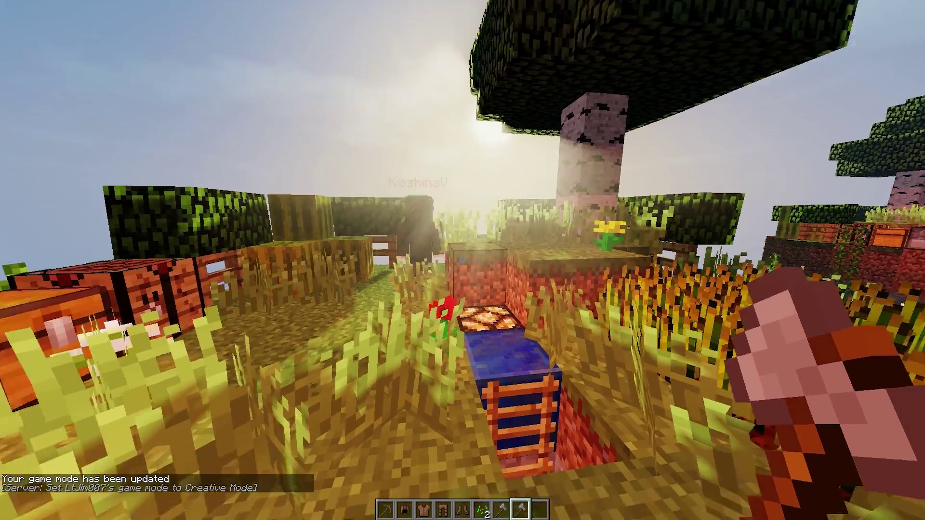
Step: Attack the opponent with the stone axe and pursue them to the edge of the island
key(w)
key(w)
click(463, 260)
click(462, 260)
click(463, 260)
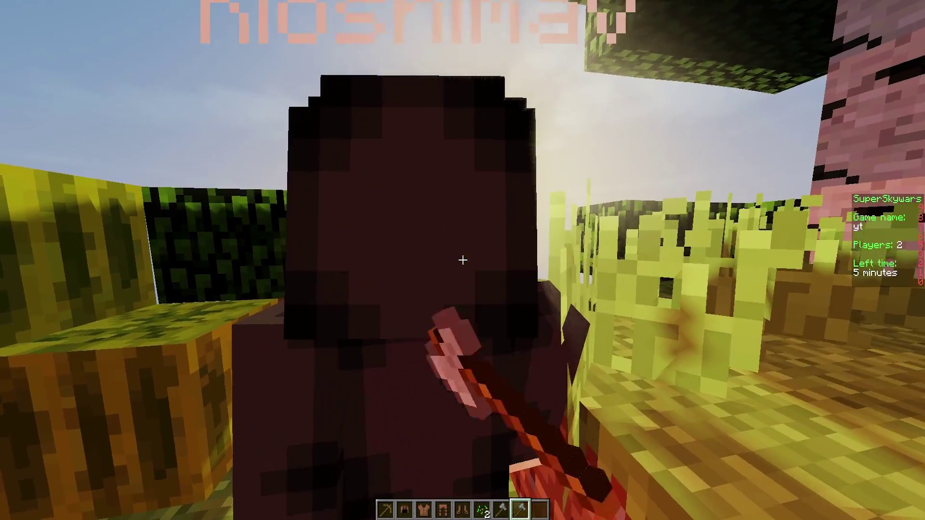
click(462, 260)
click(463, 260)
key(w)
key(space)
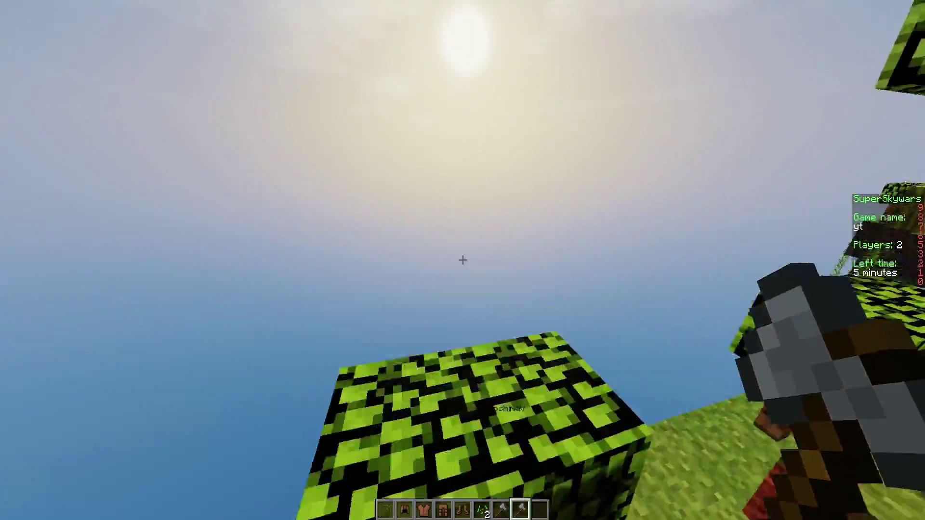
key(w)
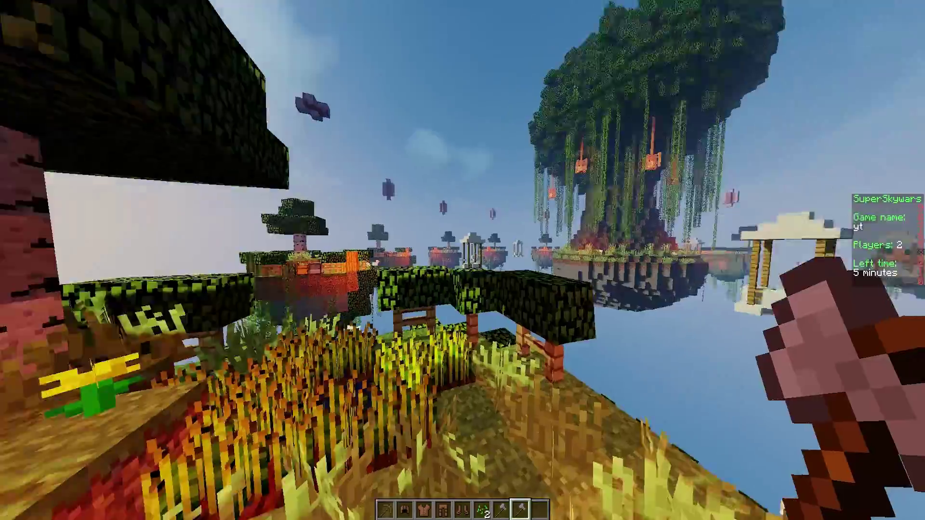
Step: Walk through the wheat field on the opponent's island during the match
key(w)
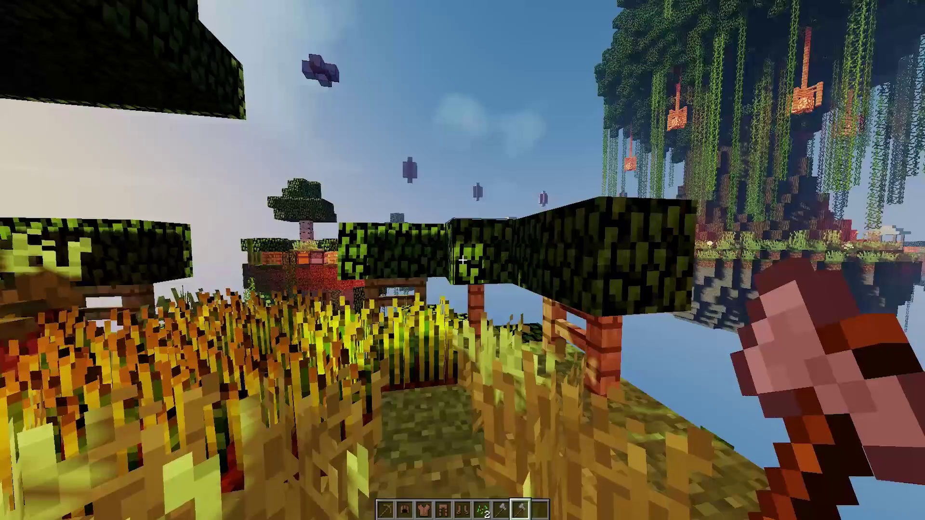
scroll(462, 260, down, 1)
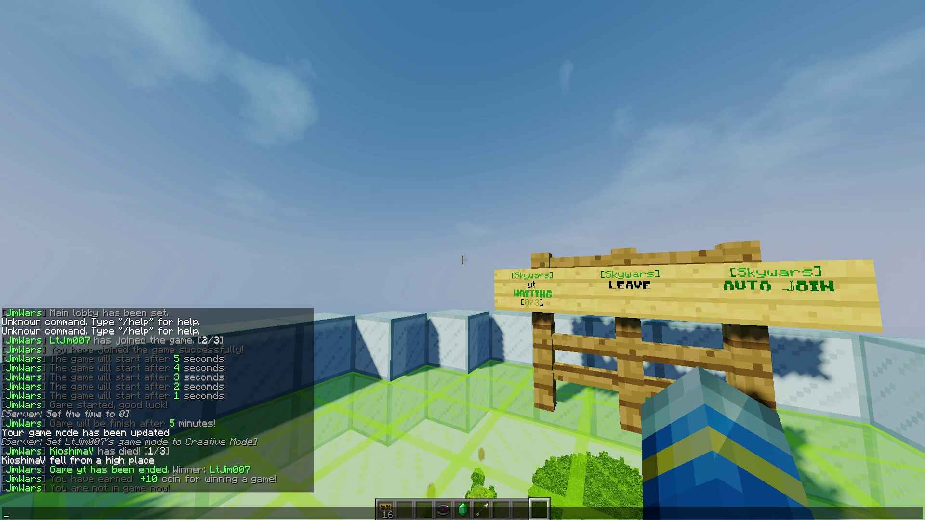
Step: Close the chat and move around the lobby to view the join, leave, autojoin and kit signs
key(Escape)
key(w)
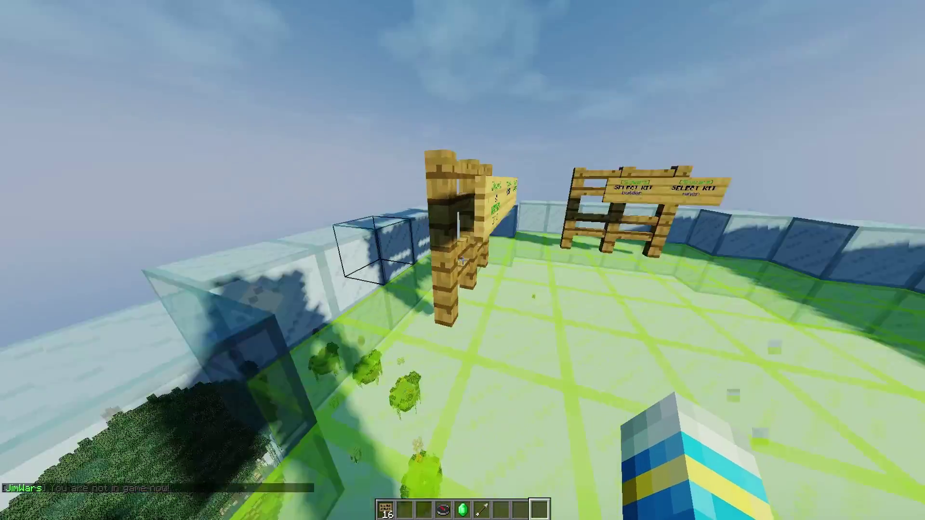
scroll(463, 260, up, 2)
key(w)
scroll(463, 260, up, 1)
scroll(462, 260, down, 1)
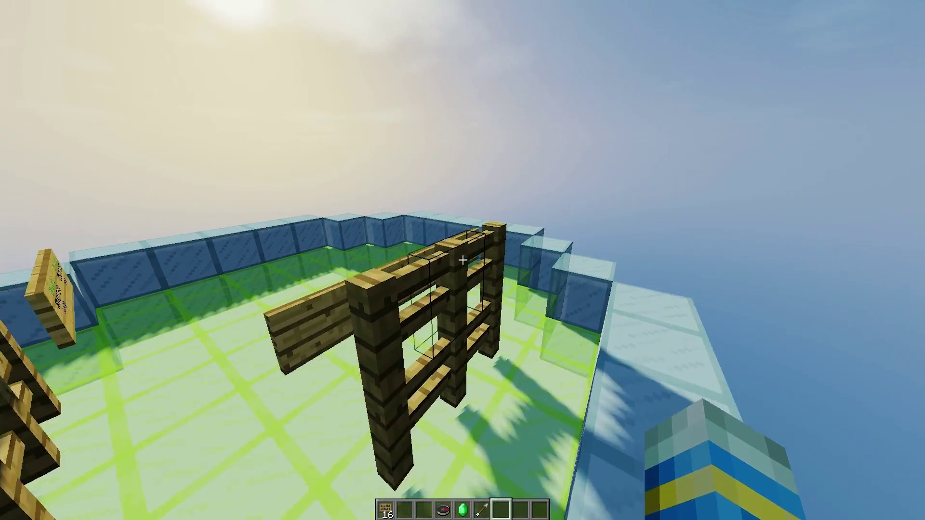
key(w)
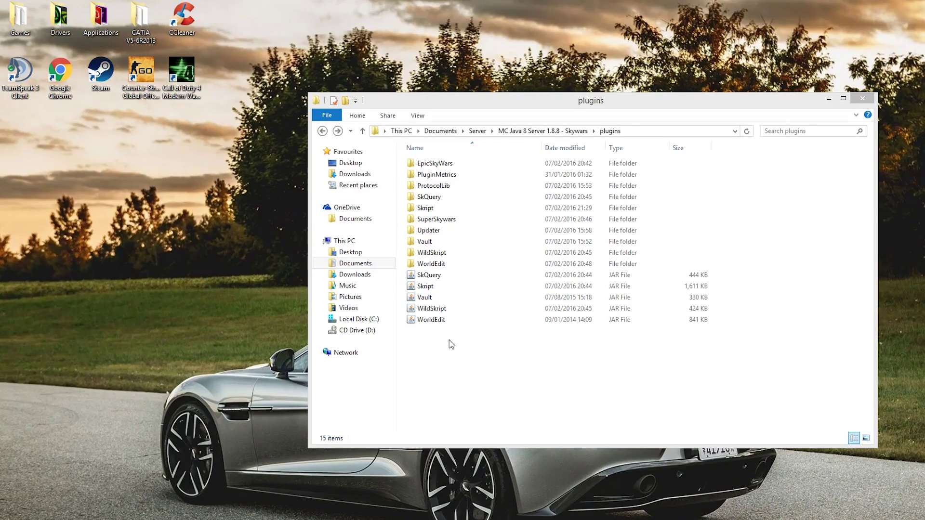
Step: Switch to File Explorer and look over the plugin folders and JAR files in the server's plugins folder
click(442, 309)
click(444, 288)
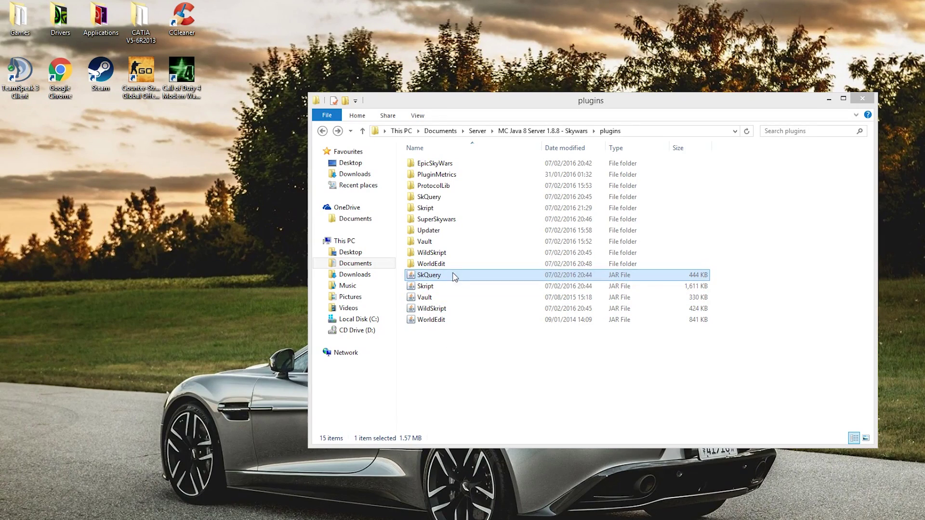
click(464, 276)
drag(826, 386, 407, 152)
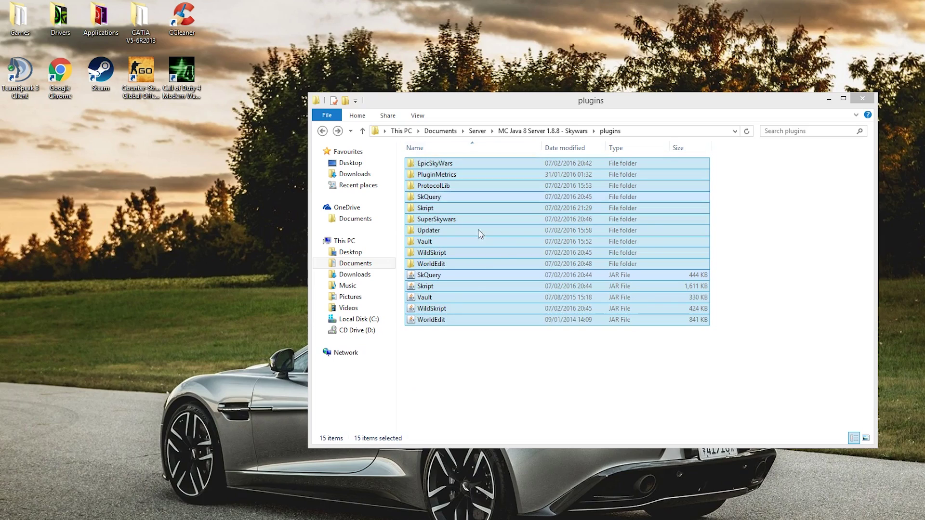
click(464, 253)
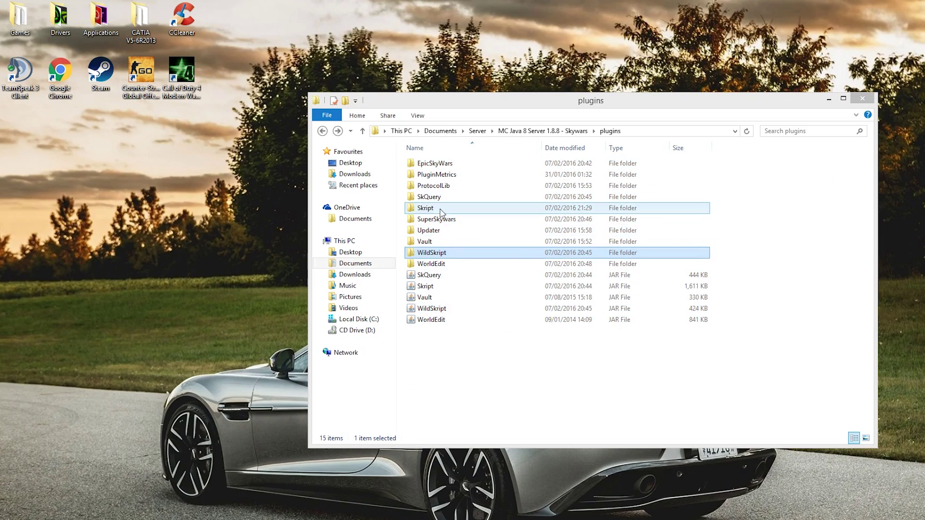
Step: Open the Skript plugin's scripts folder and look over its SS-Files, SS-Main and SS-Scoreboard scripts
double_click(441, 208)
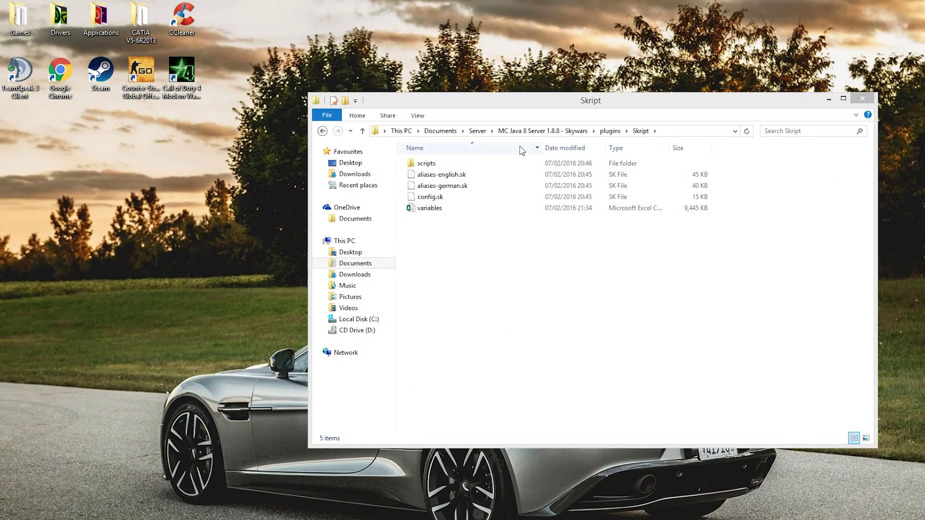
double_click(461, 164)
drag(663, 320, 400, 155)
drag(760, 248, 398, 153)
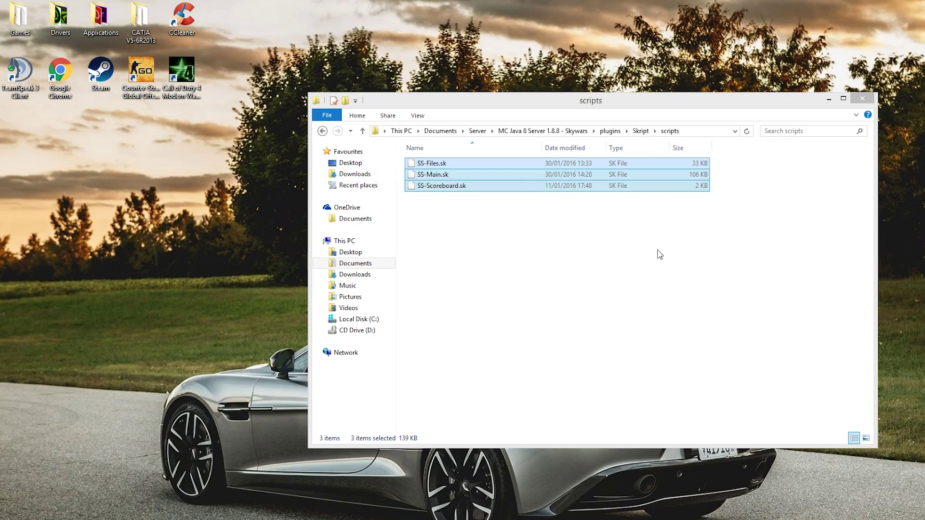
drag(694, 265, 398, 153)
Step: Return to the plugins folder and open the kits file from the SuperSkywars folder in Notepad++
click(610, 131)
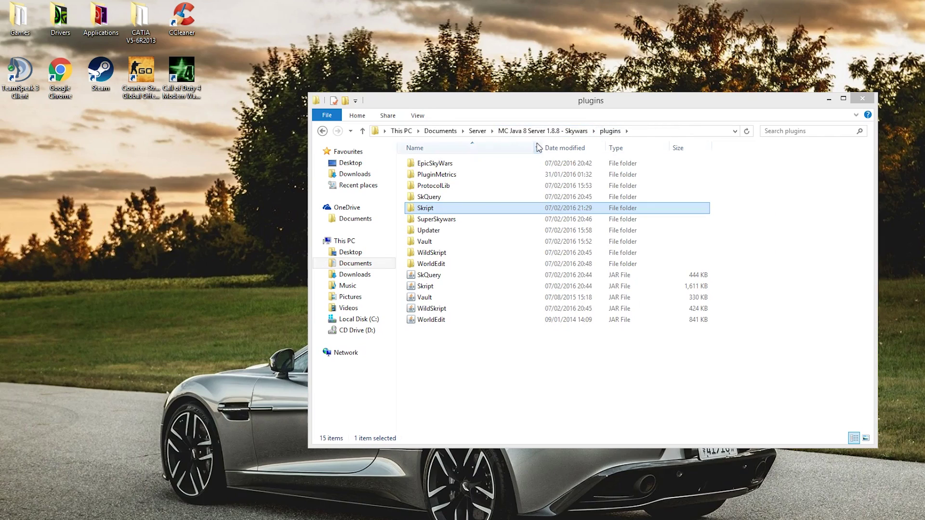
click(473, 221)
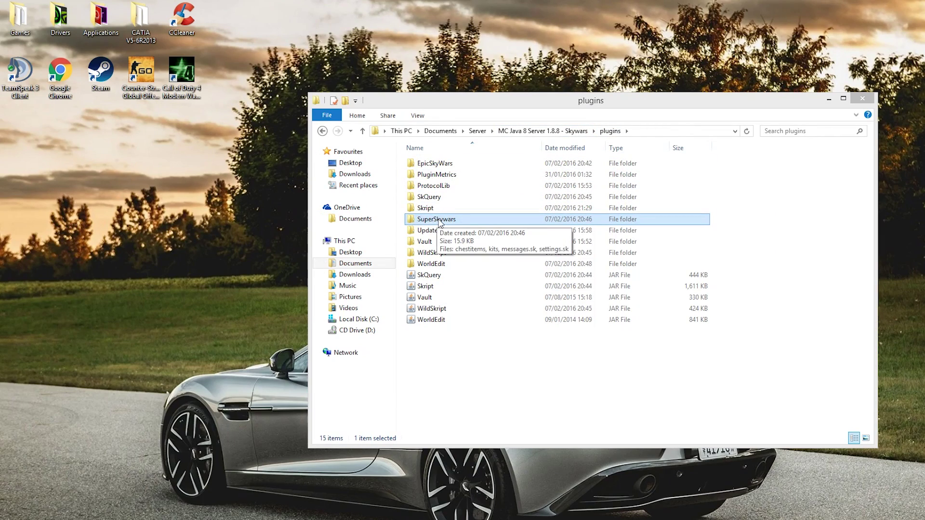
double_click(439, 220)
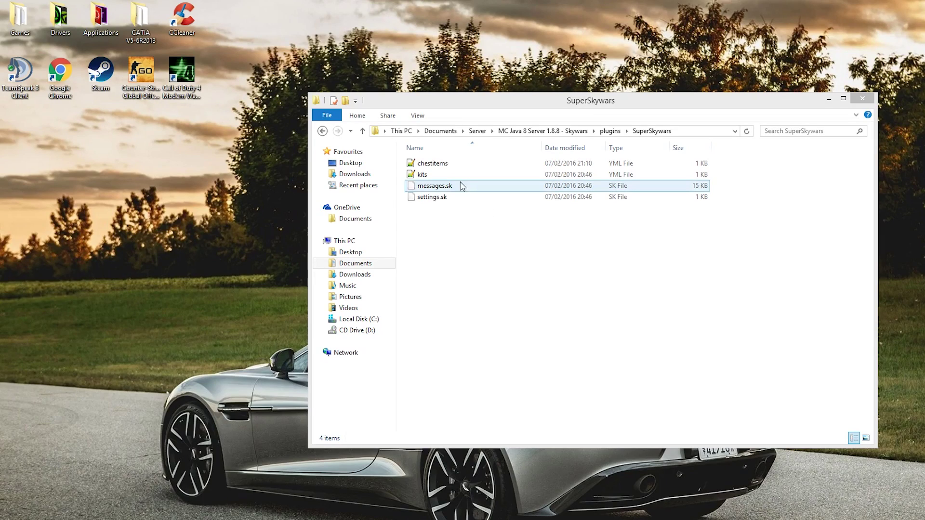
click(461, 164)
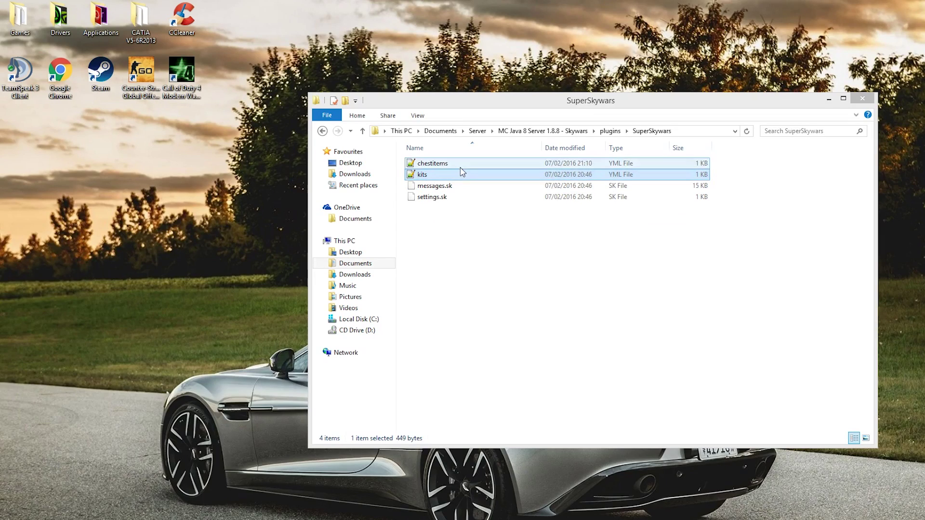
click(460, 168)
click(456, 173)
click(459, 167)
double_click(456, 174)
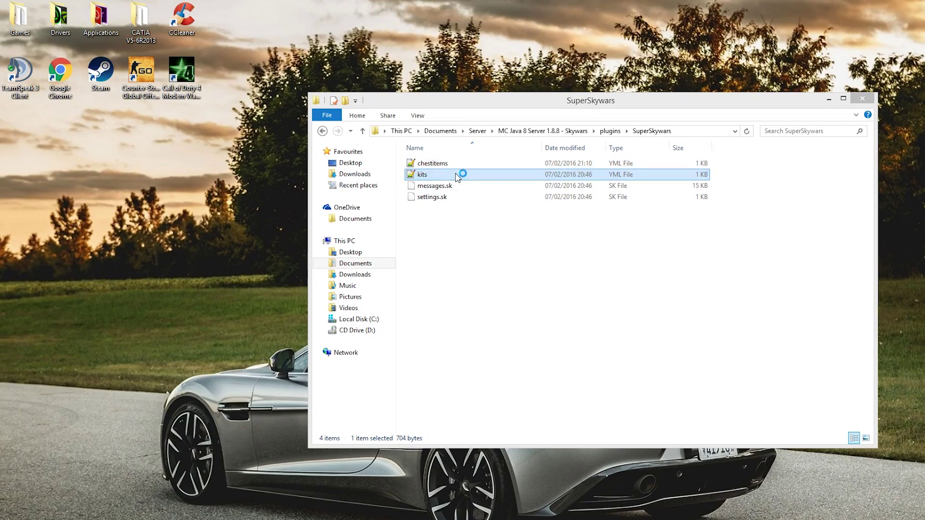
Step: Review the kit definitions under the kits section of kits.yml
key(ctrl+a)
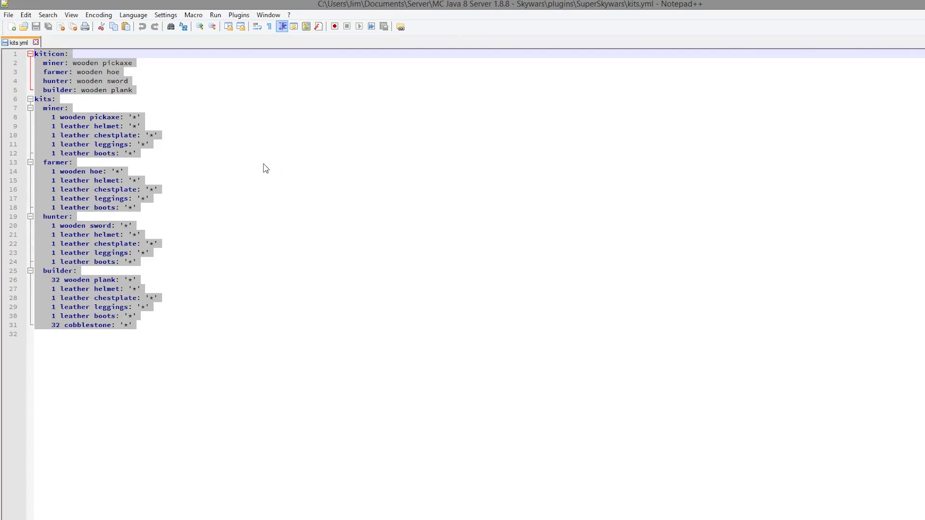
click(264, 164)
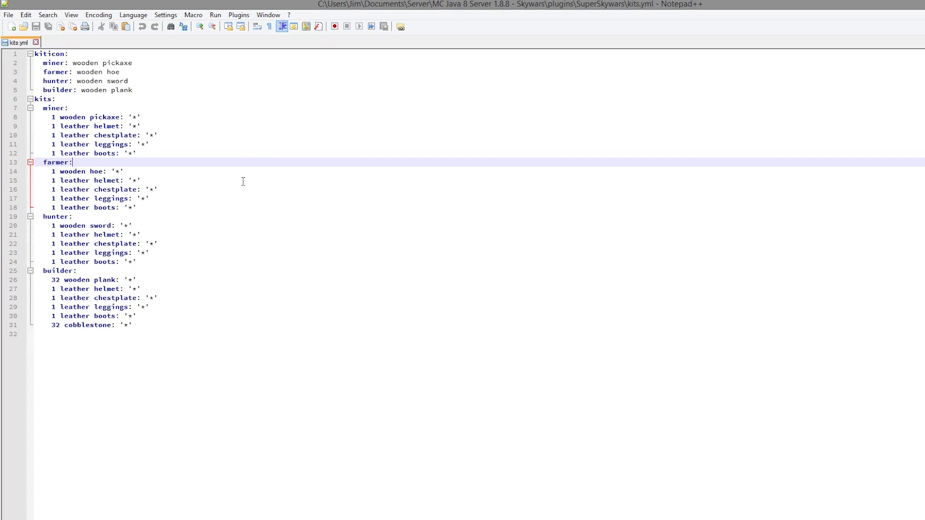
drag(245, 298, 35, 99)
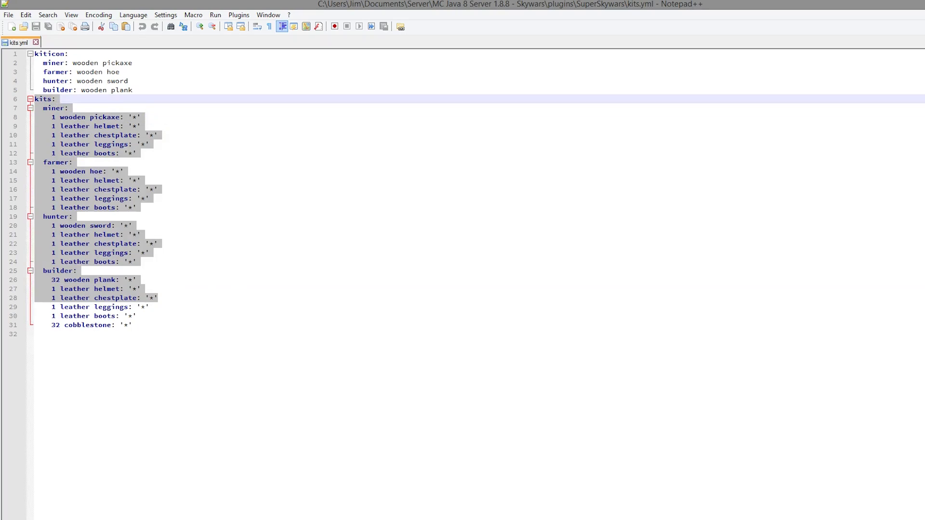
click(270, 264)
drag(159, 325, 36, 208)
click(173, 254)
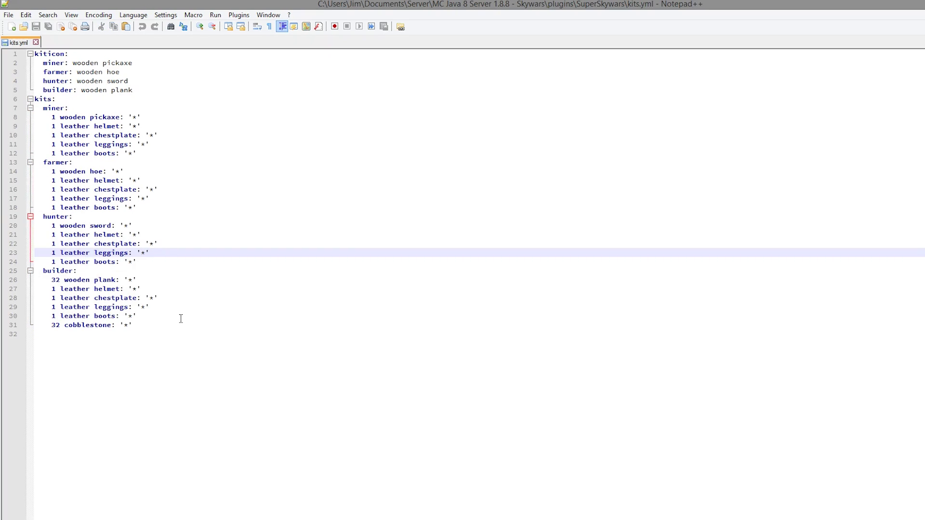
Step: Duplicate the entire builder kit block at the end of the kits section and save the file
drag(177, 324, 42, 275)
key(ctrl+c)
click(173, 322)
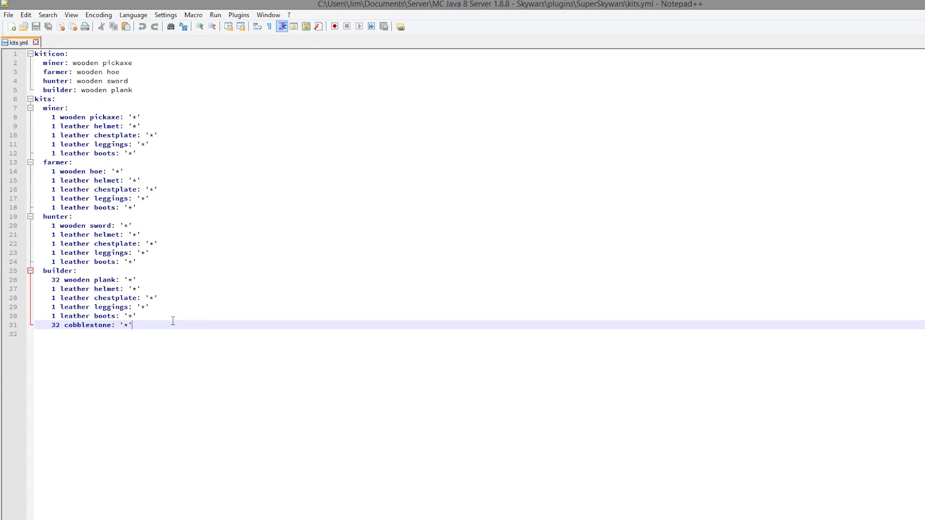
key(Return)
key(ctrl+v)
key(ctrl+s)
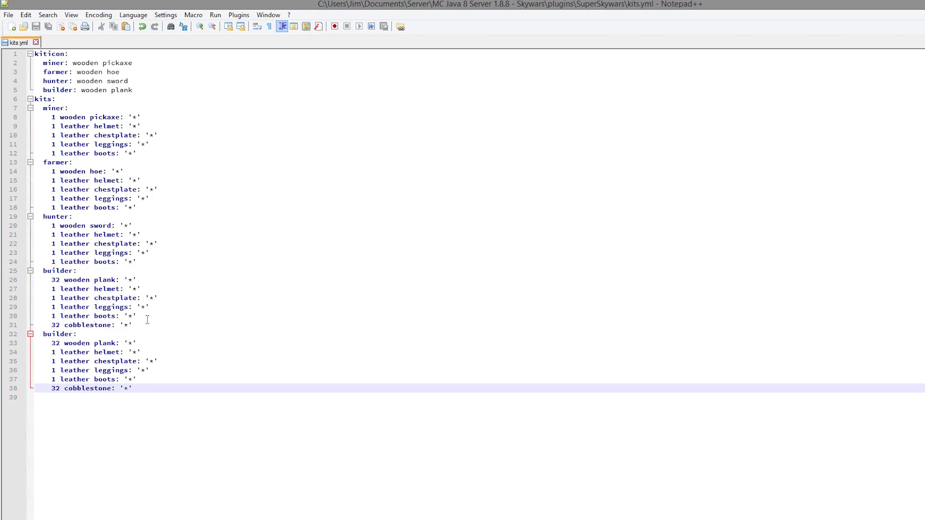
Step: Rename the copied builder kit at the end of the file to warrior and save
drag(73, 335, 43, 334)
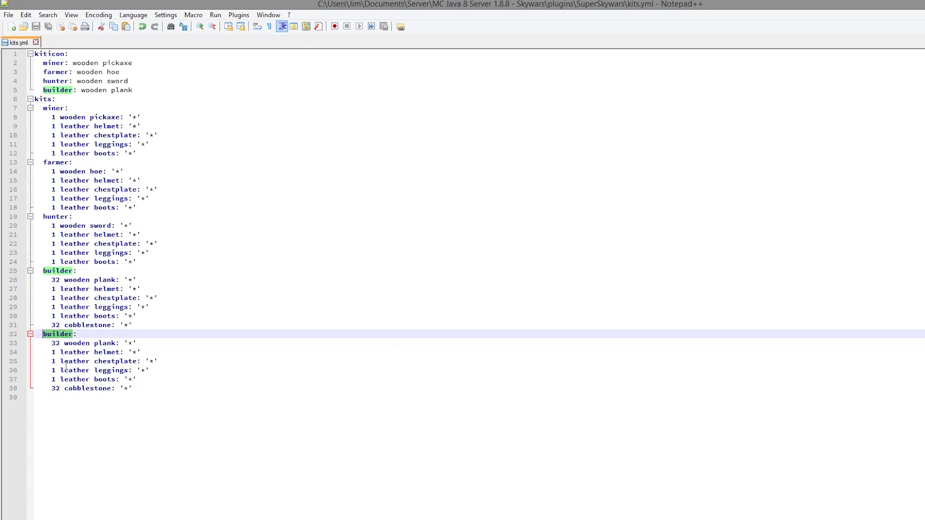
text(warrior:)
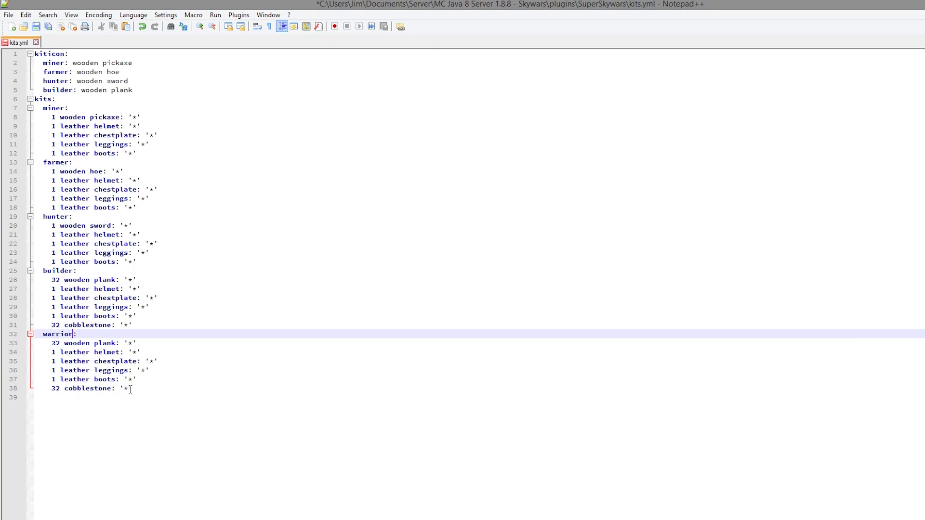
key(ctrl+s)
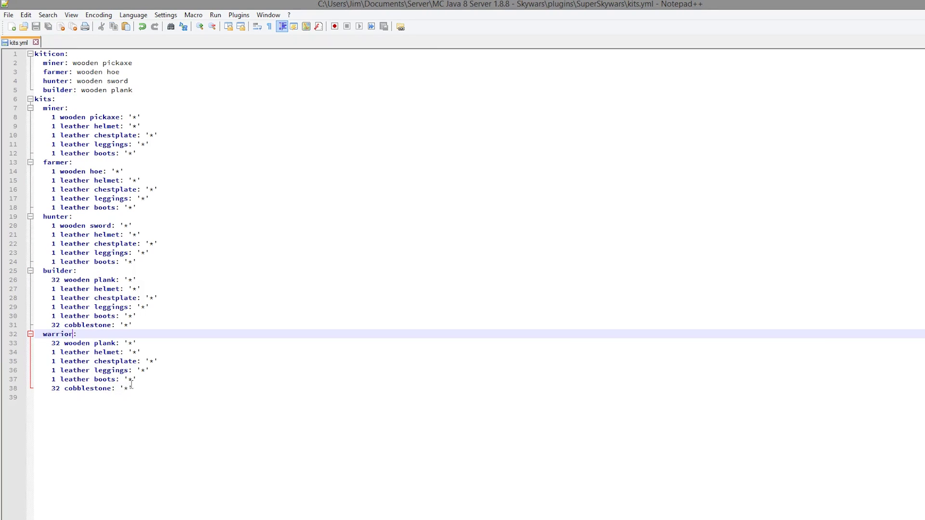
Step: Delete the 32 cobblestone line from the warrior kit and save the file
drag(121, 389, 34, 352)
click(138, 406)
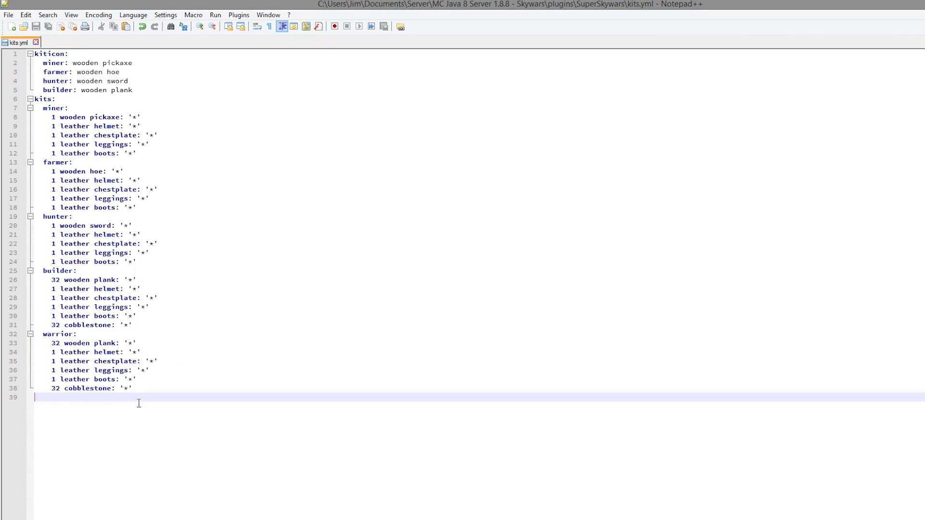
drag(137, 390, 94, 379)
key(BackSpace)
key(BackSpace)
key(ctrl+s)
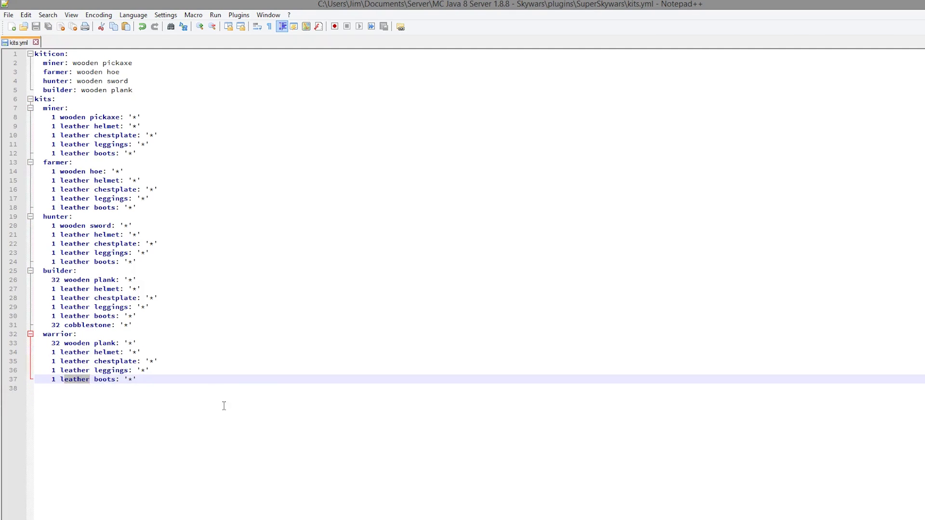
Step: Change the warrior kit's leather boots entry to diamond sword and save the file
key(BackSpace)
text(diamond)
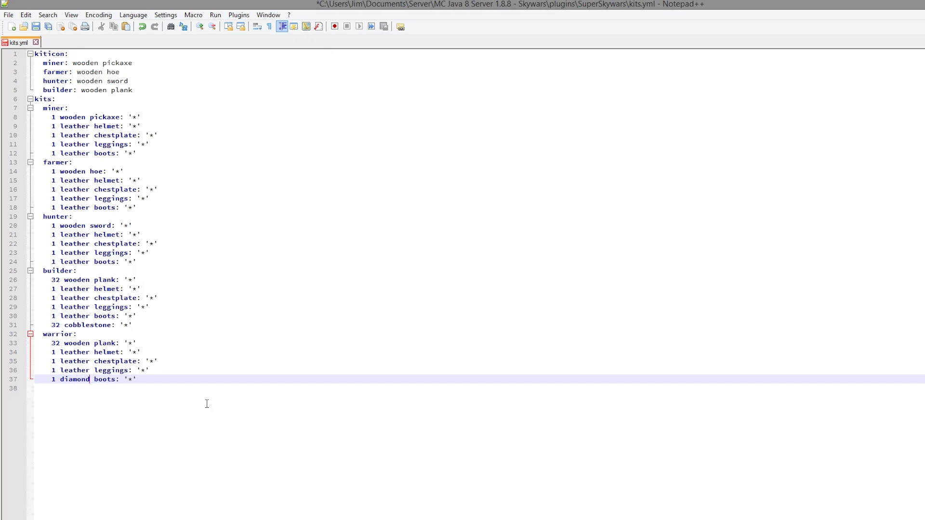
double_click(101, 380)
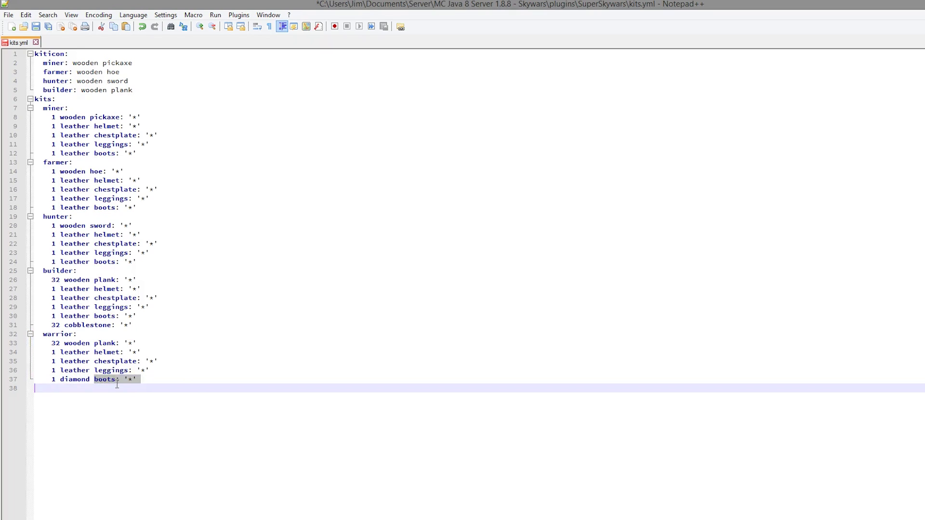
text(sword)
key(ctrl+s)
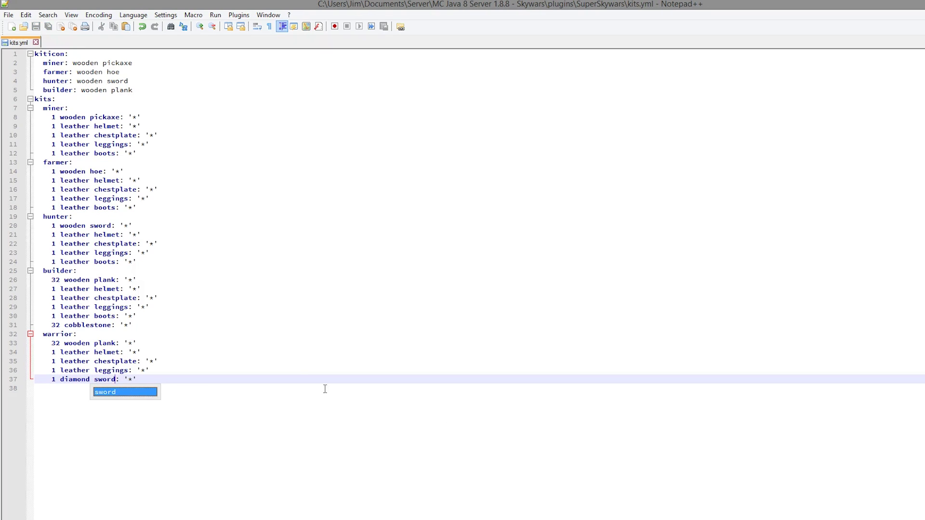
Step: Duplicate the "builder: wooden plank" line at the end of the kiticon section and save the file
drag(156, 90, 34, 90)
key(ctrl+c)
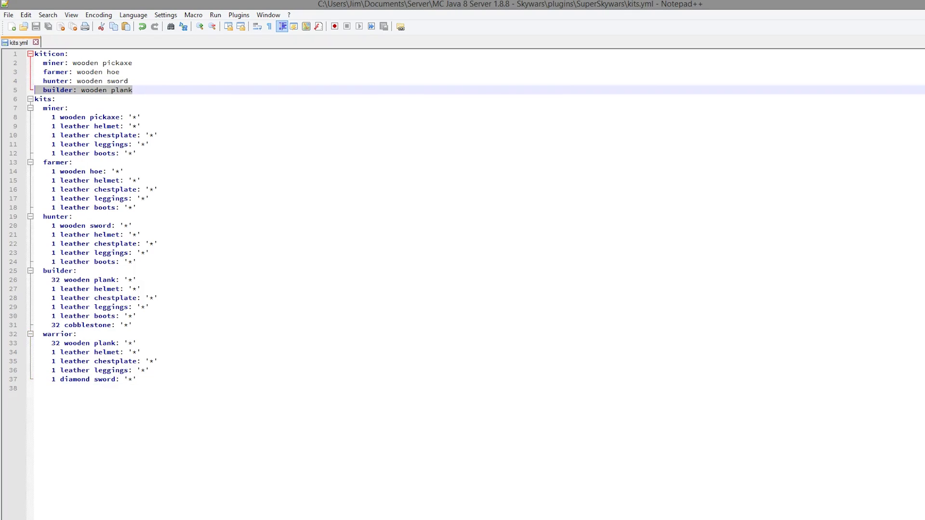
click(160, 88)
key(Return)
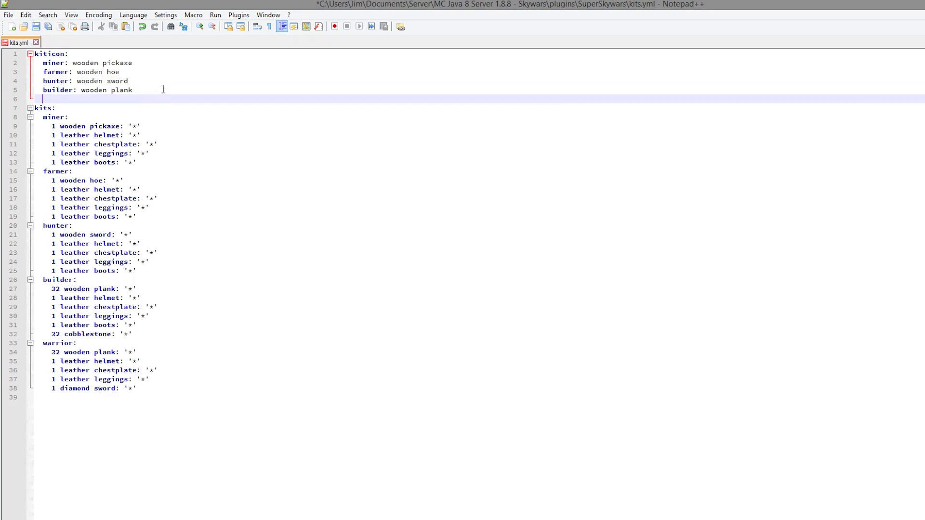
key(ctrl+v)
key(ctrl+z)
key(ctrl+v)
key(ctrl+s)
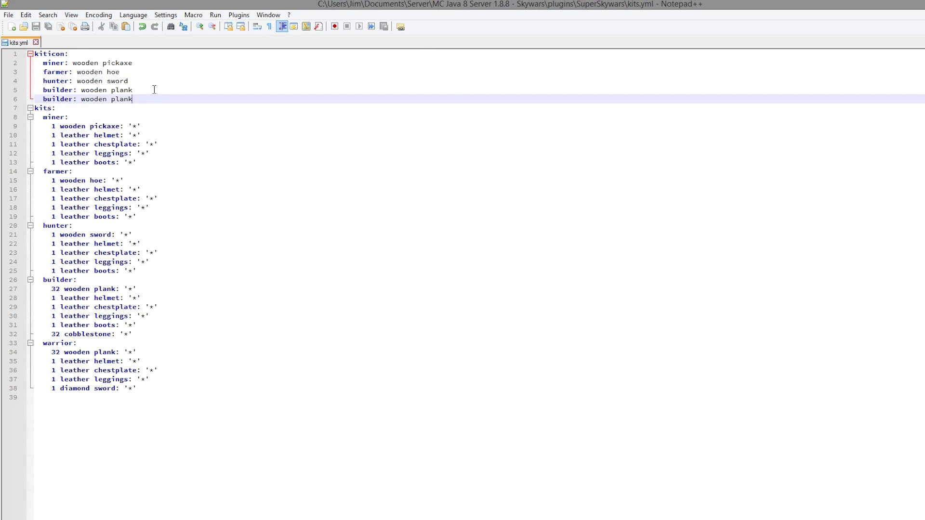
Step: Rename the duplicated builder entry in the kiticon section to warrior and save the file
double_click(73, 100)
text(war)
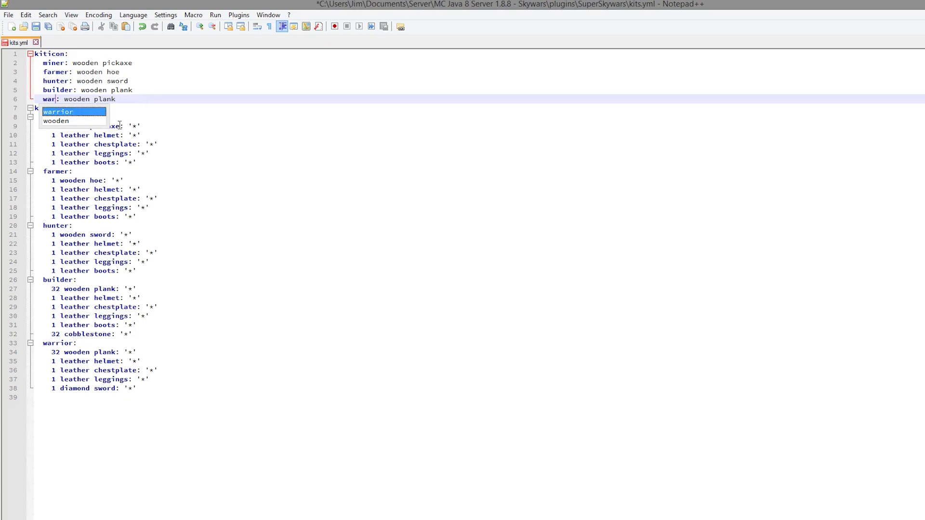
text(rior)
key(ctrl+s)
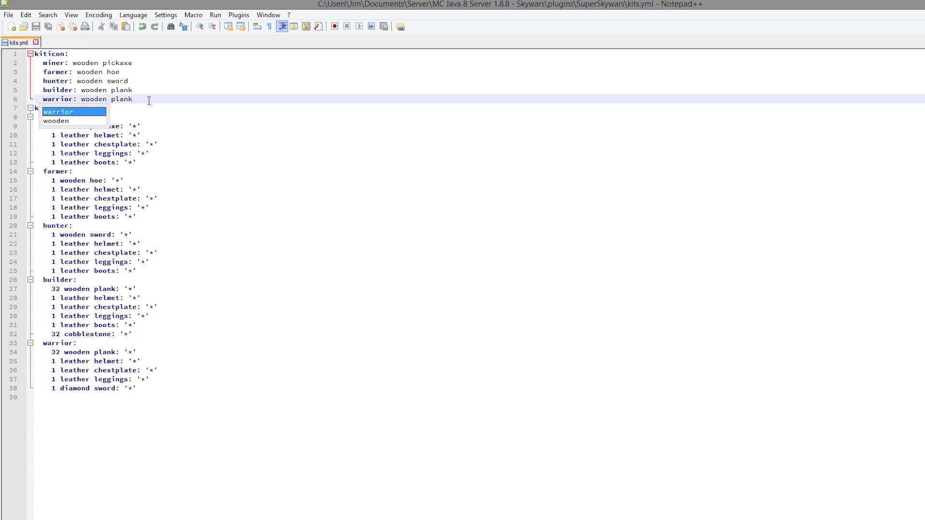
Step: Set the warrior icon in the kiticon section to diamond sword and save kits.yml
drag(149, 98, 83, 98)
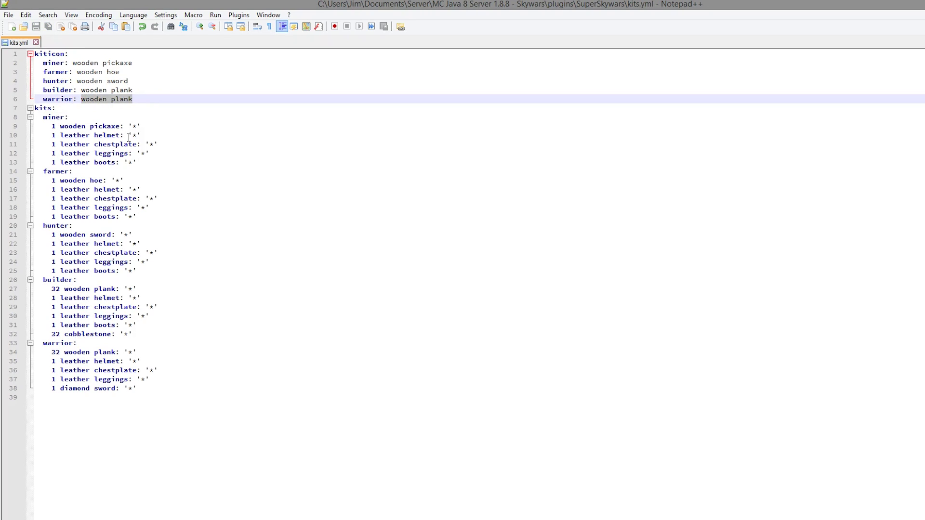
text(dfiamo)
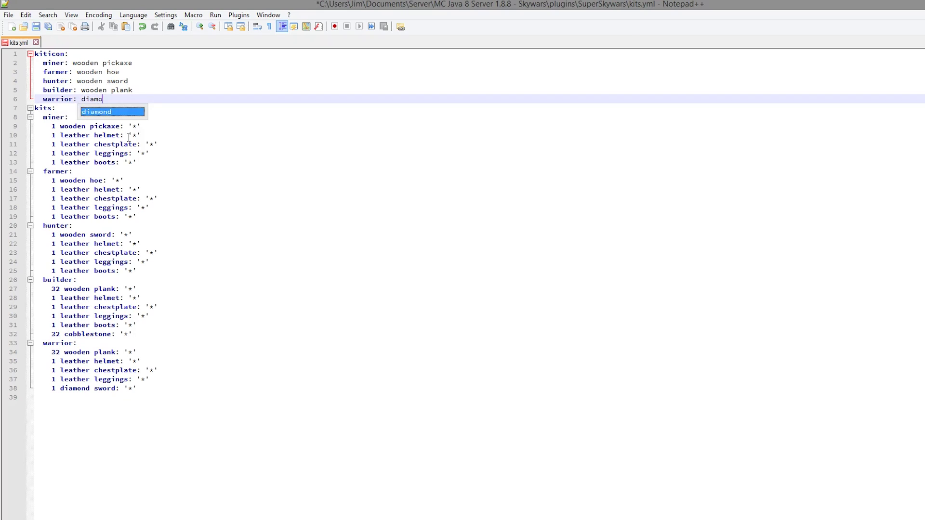
text(dnnd sword)
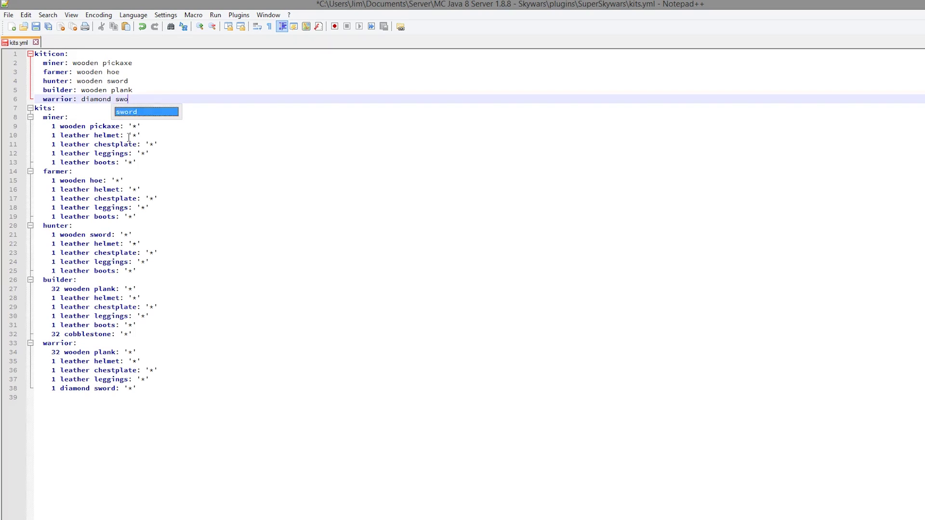
key(ctrl+s)
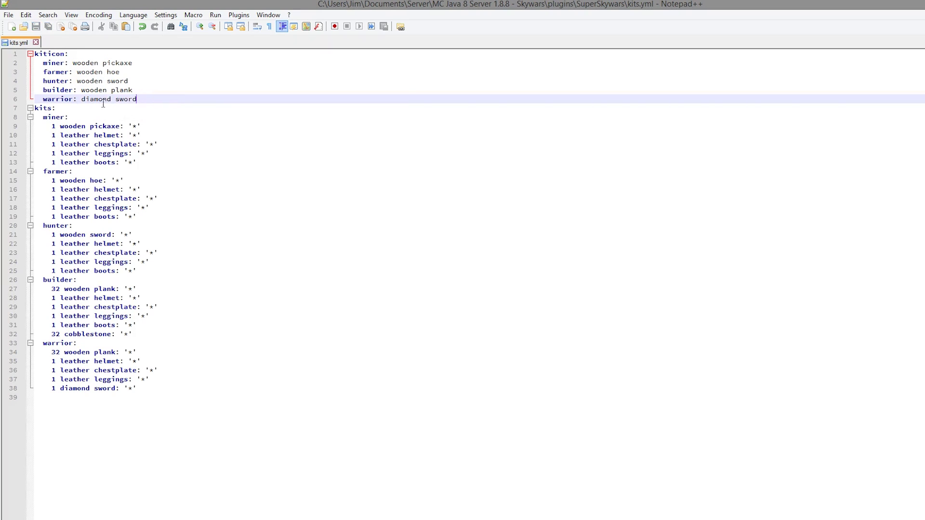
key(ctrl+shift+Home)
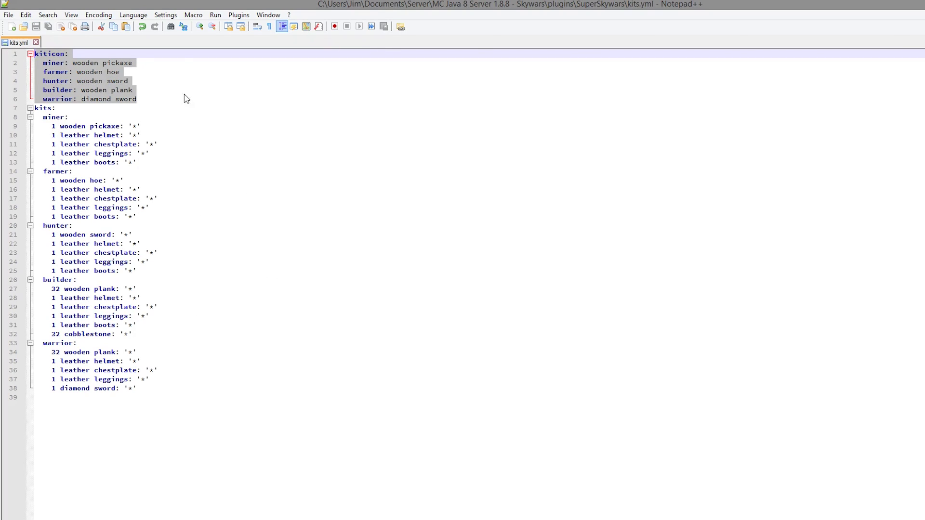
click(151, 90)
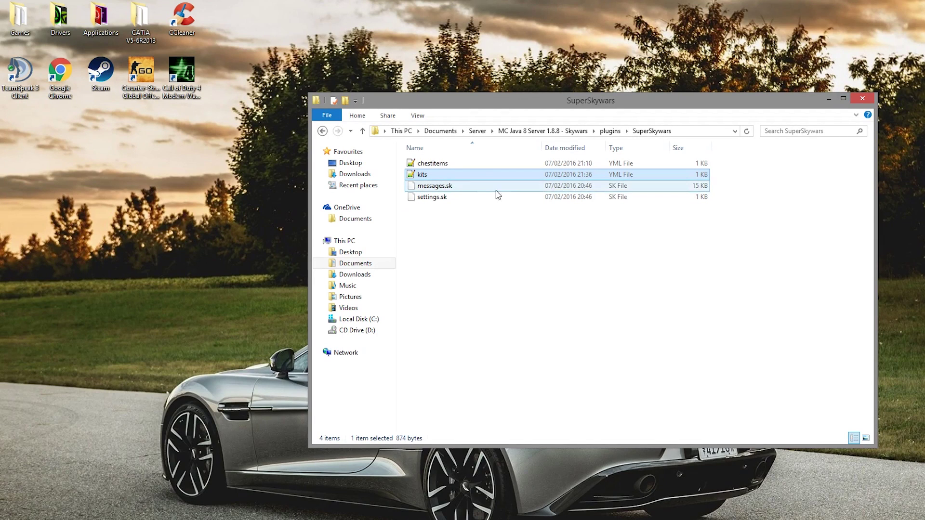
Step: Open chestitems.yml from the SuperSkywars folder and look over its chest tiers
click(469, 167)
double_click(469, 168)
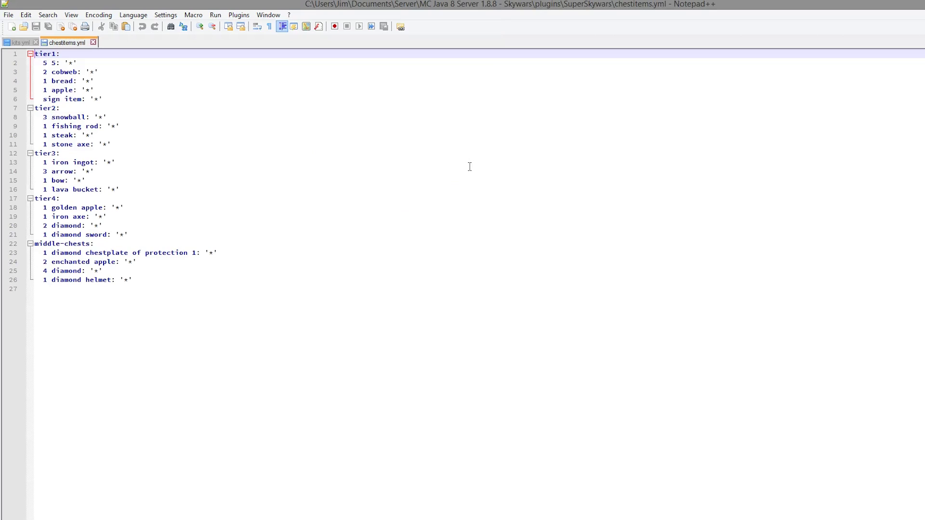
drag(269, 312, 27, 19)
click(264, 213)
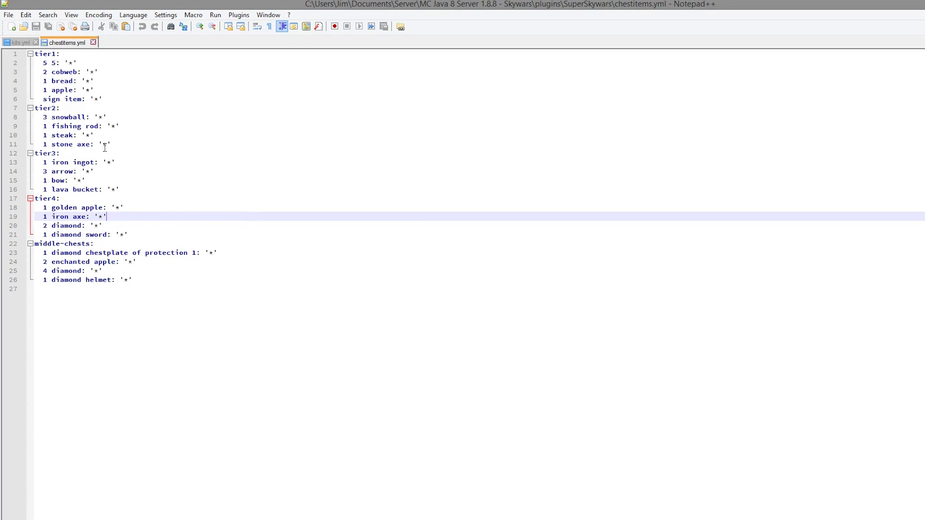
Step: Add a line for 10 slimeball at the end of the tier2 section, matching the existing entries, and save chestitems.yml
drag(44, 116, 17, 146)
key(ctrl+c)
click(135, 139)
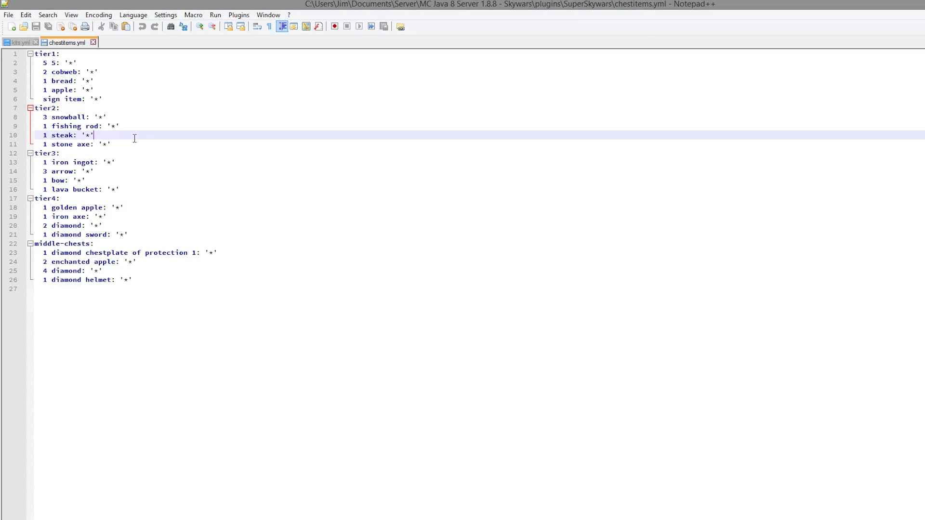
click(129, 141)
key(Return)
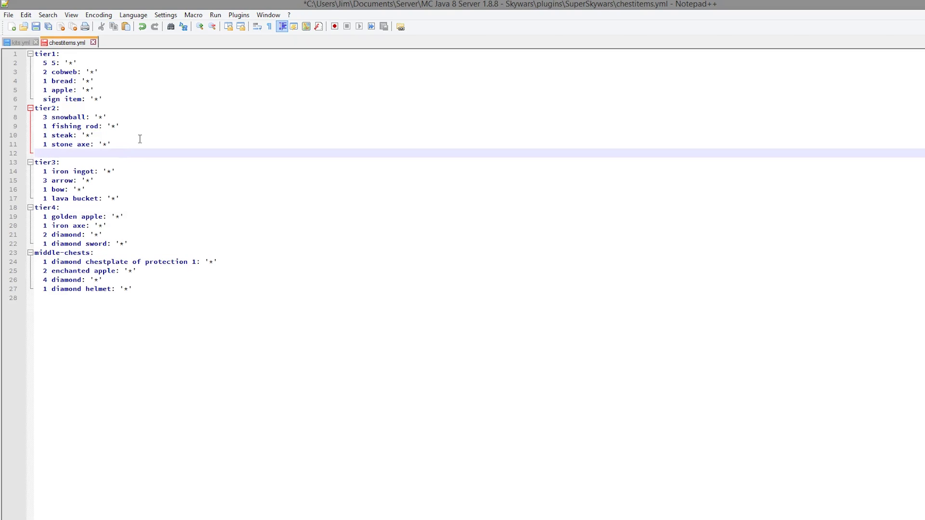
key(ctrl+v)
text(0)
drag(57, 153, 85, 152)
text(slimeball)
key(ctrl+s)
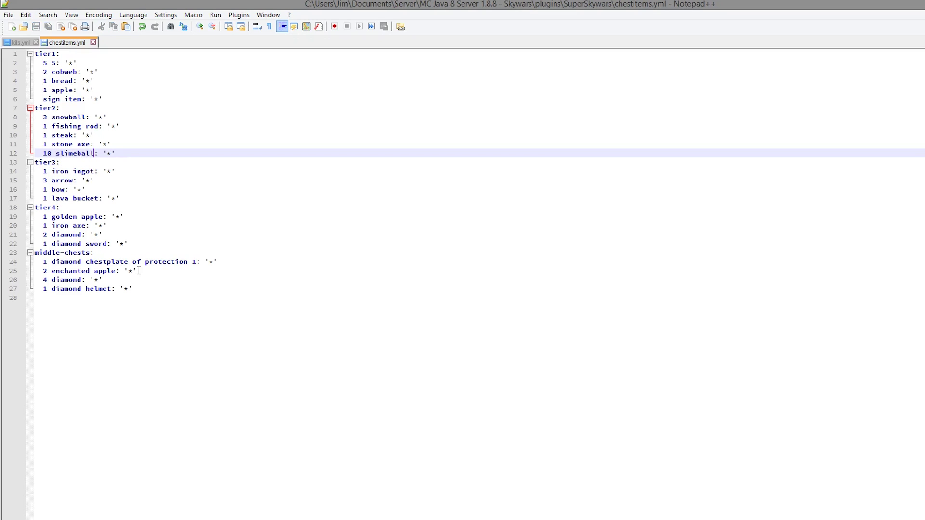
Step: Close every open file except chestitems.yml and leave the editor for the SuperSkywars folder
click(149, 255)
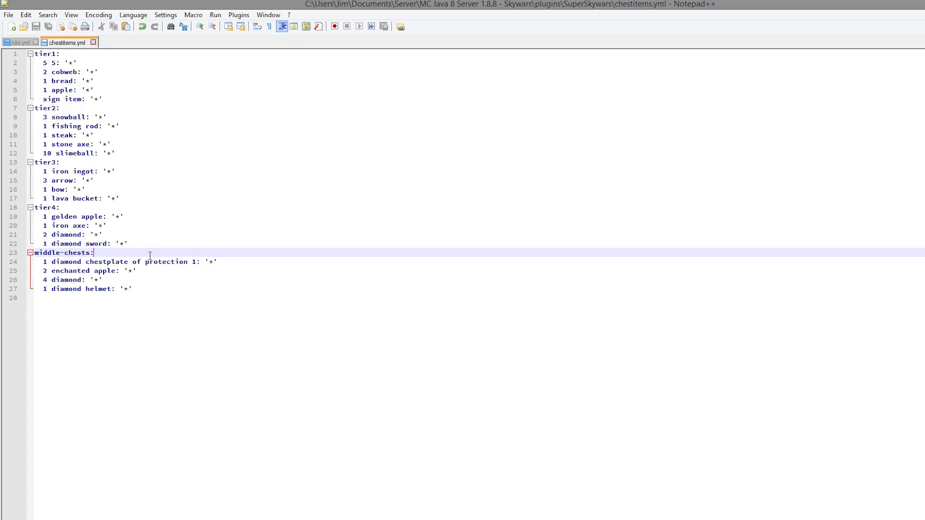
right_click(50, 40)
click(72, 55)
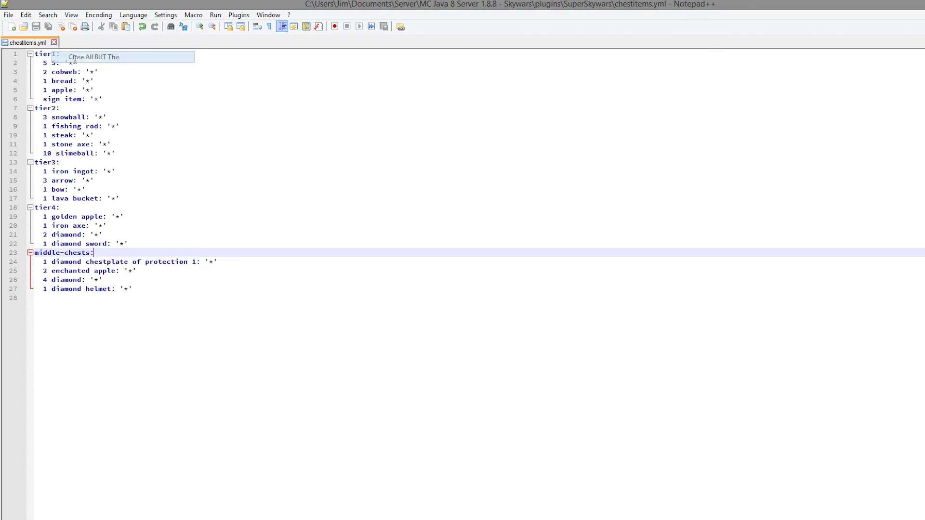
click(414, 361)
key(ctrl+a)
key(alt+F4)
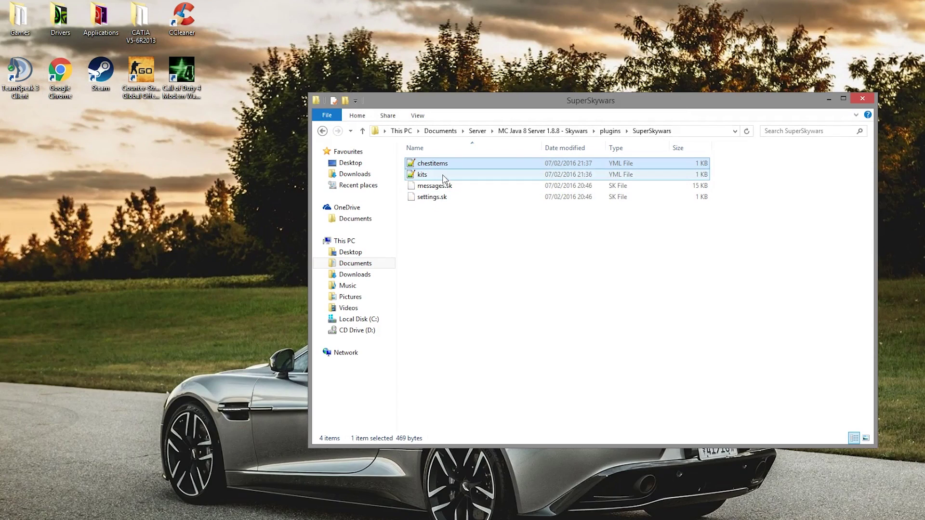
click(443, 174)
drag(727, 337, 398, 156)
click(609, 272)
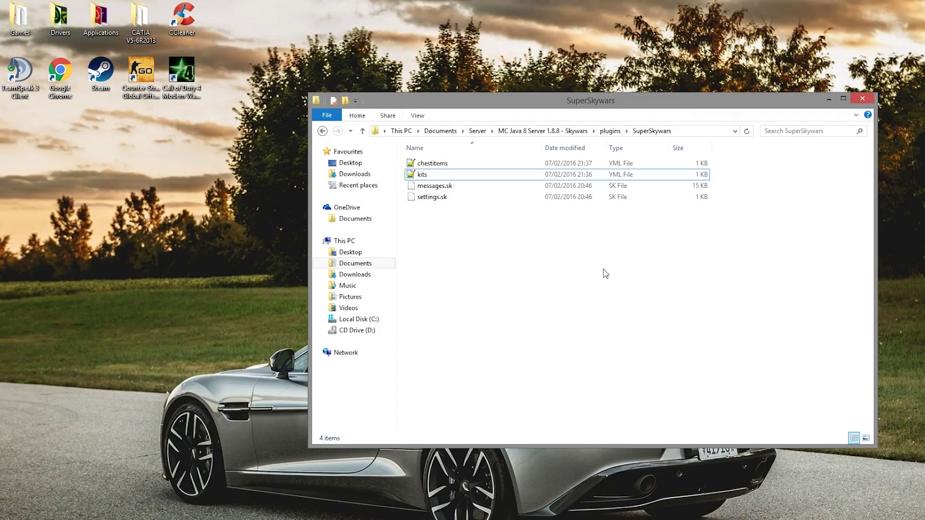
drag(757, 180, 415, 160)
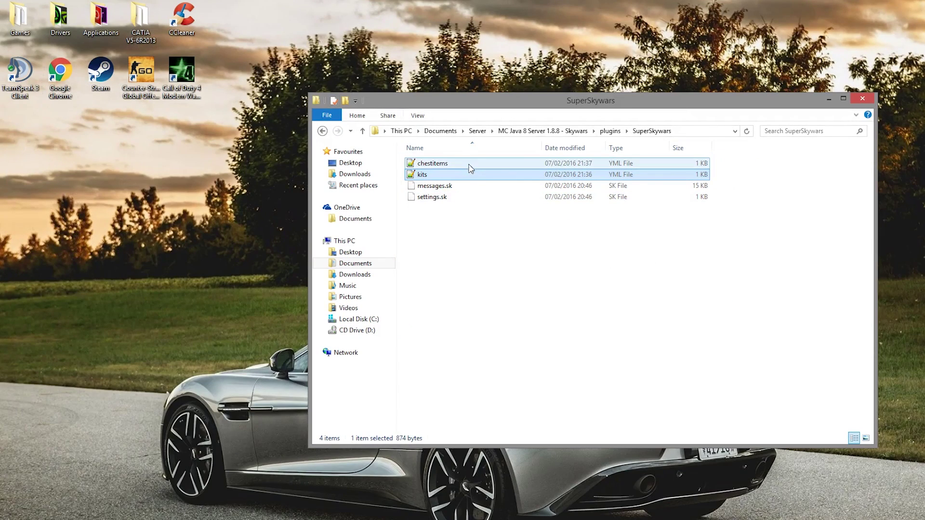
Step: Reopen kits.yml and review the kit definitions, including the farmer kit's name
click(447, 176)
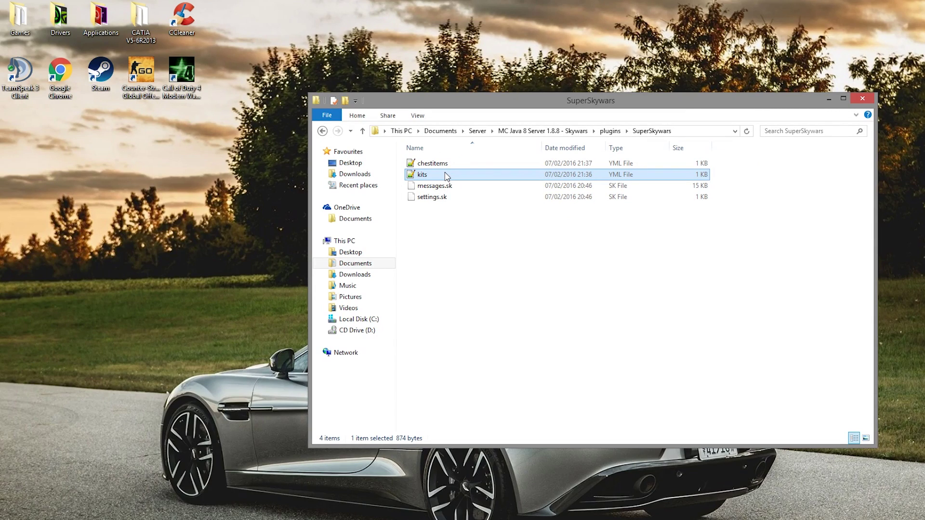
double_click(447, 177)
drag(335, 403, 43, 72)
click(151, 193)
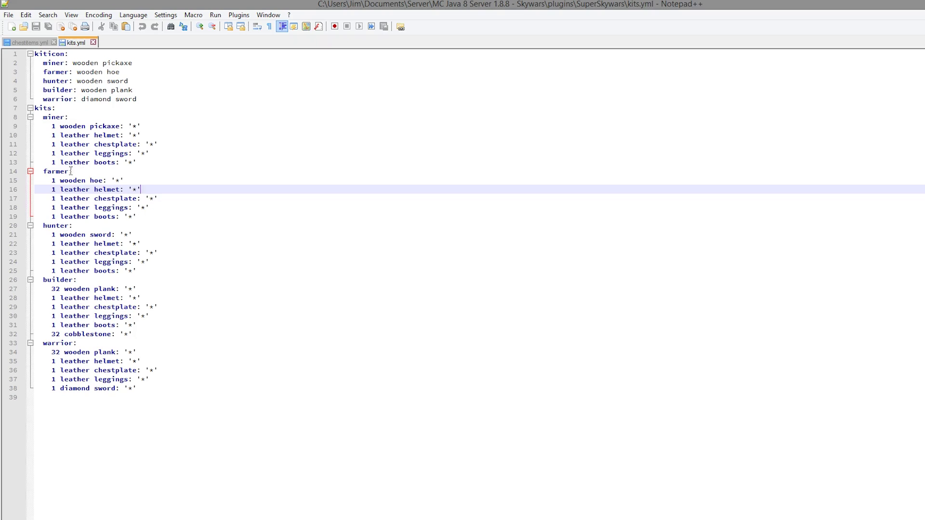
drag(70, 171, 43, 171)
click(174, 244)
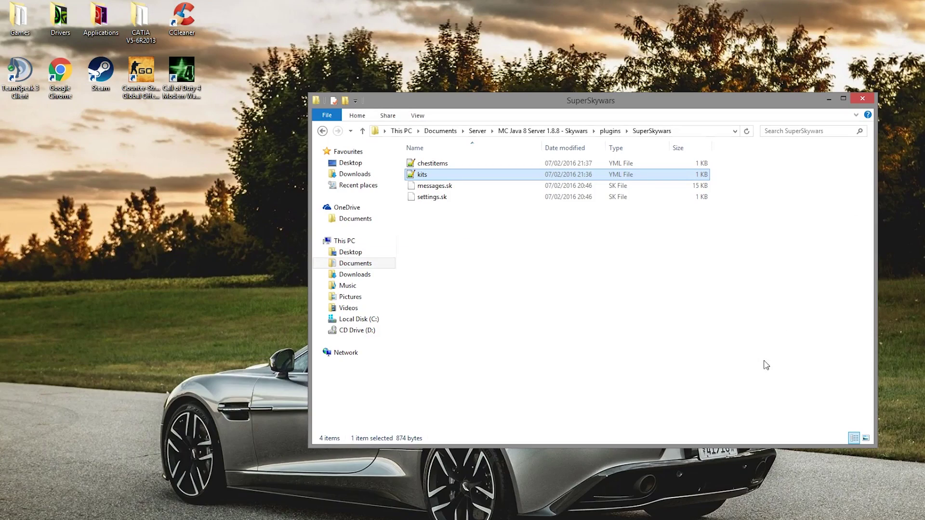
drag(767, 359, 373, 116)
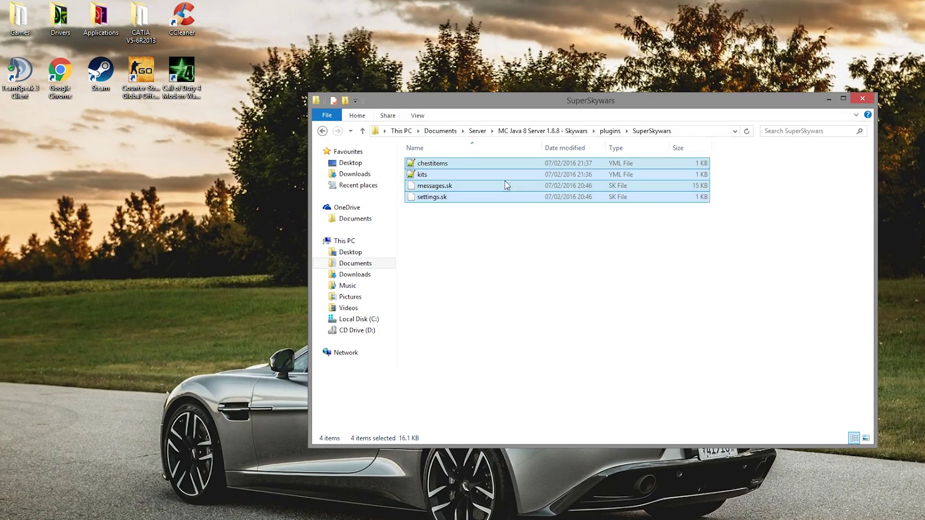
drag(742, 275, 408, 148)
click(724, 302)
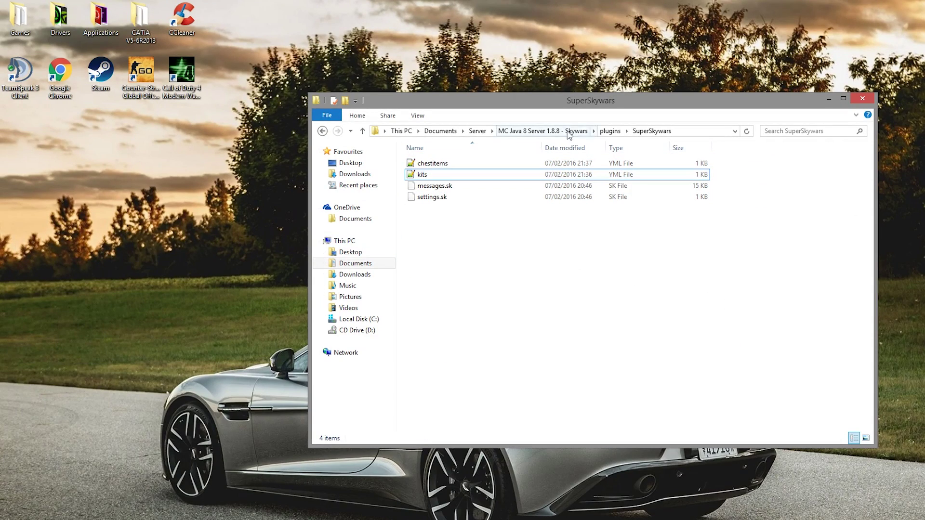
Step: Go to the plugins folder of the MC Java 8 Server 1.8.8 - Skywars server
click(543, 131)
double_click(436, 177)
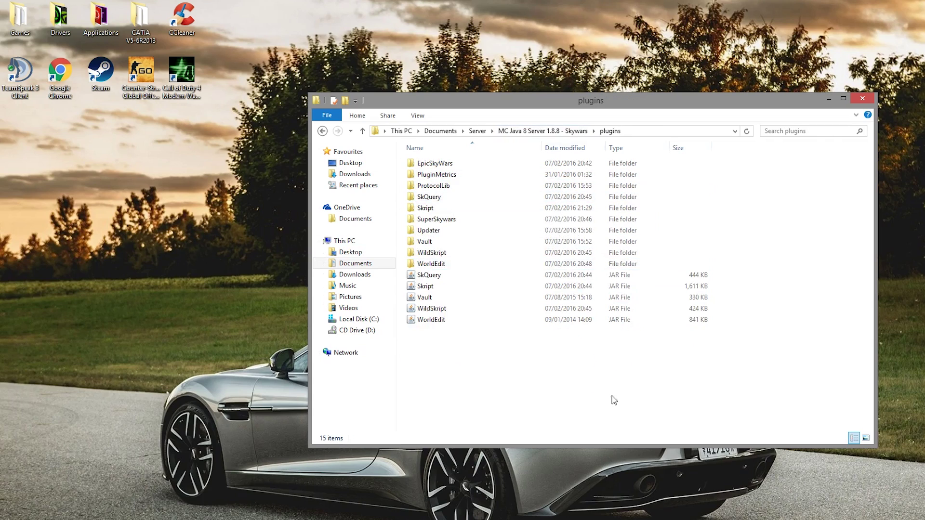
drag(592, 375, 416, 199)
click(524, 319)
click(526, 323)
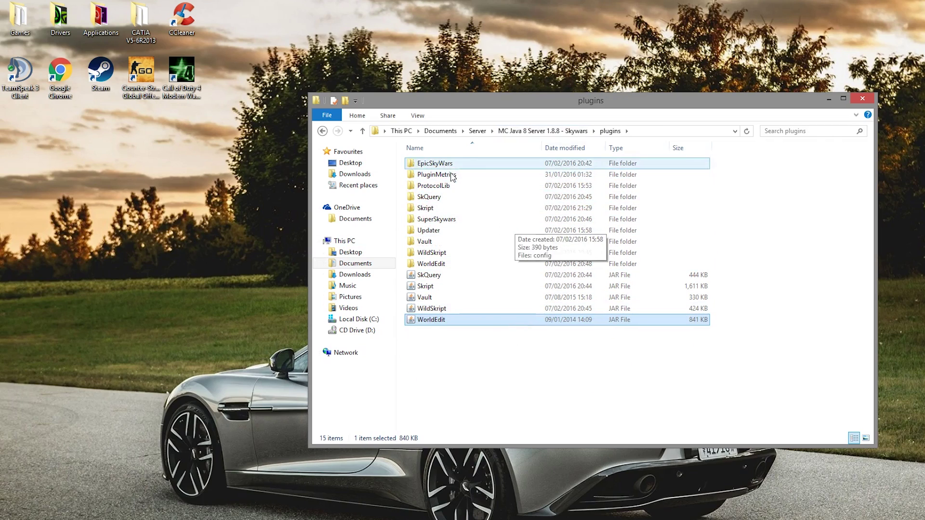